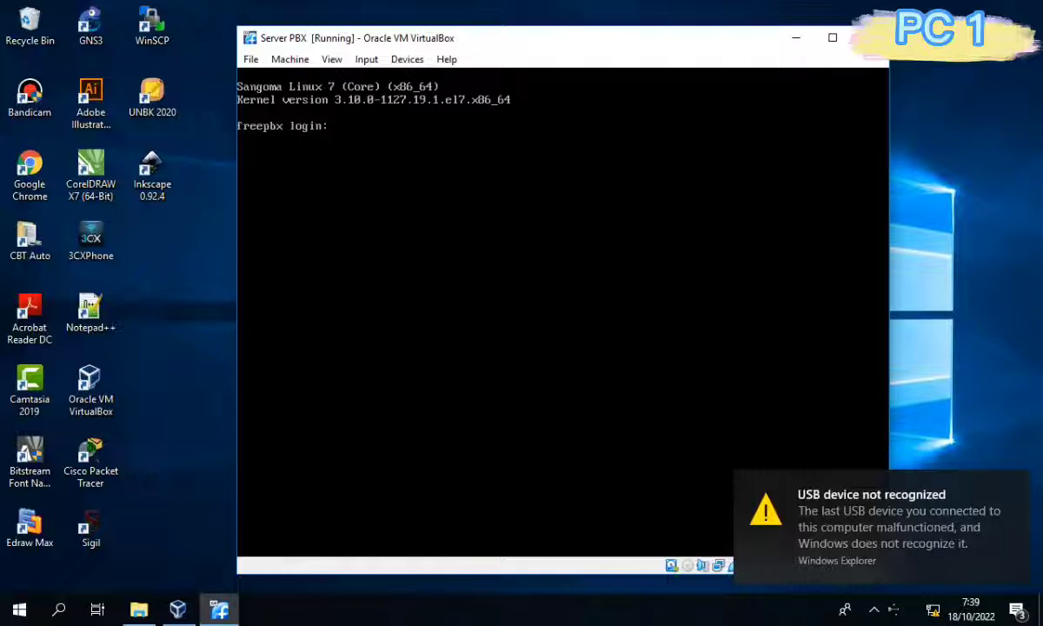
Log into the FreePBX server console as root with the account password.
text(root)
key(Return)
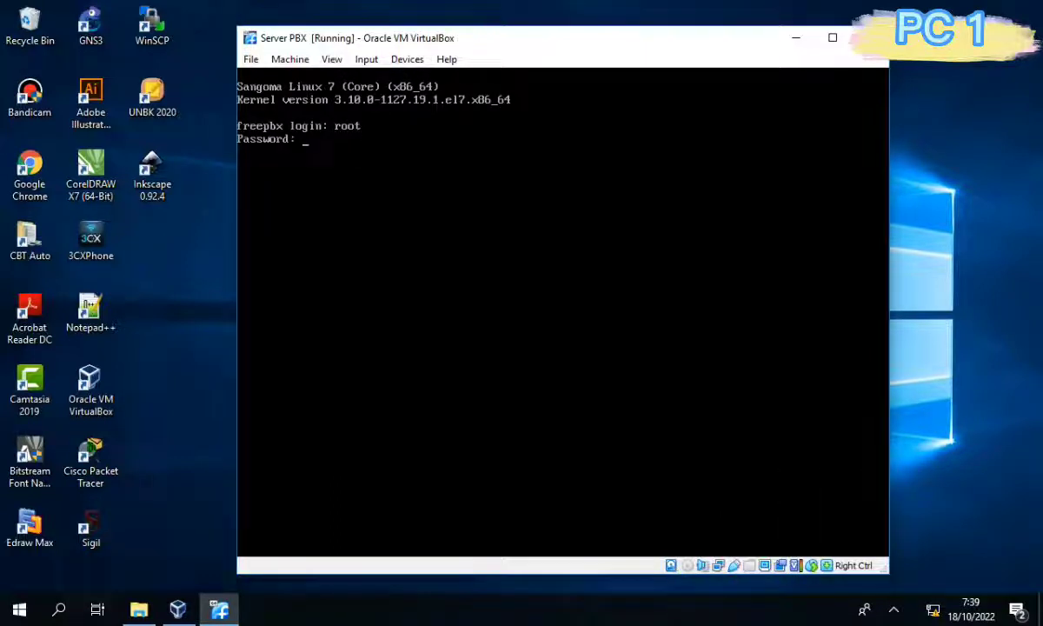
key(Return)
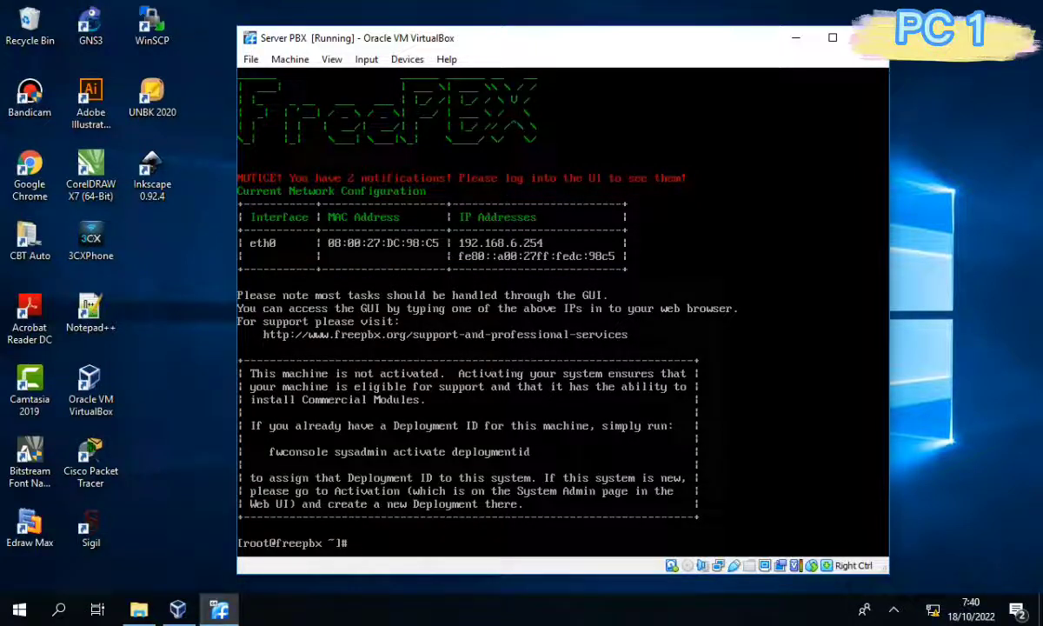
Open /etc/sysconfig/network-scripts/ifcfg-eth0 in vim.
text(vim /etc/sysconfig/networ)
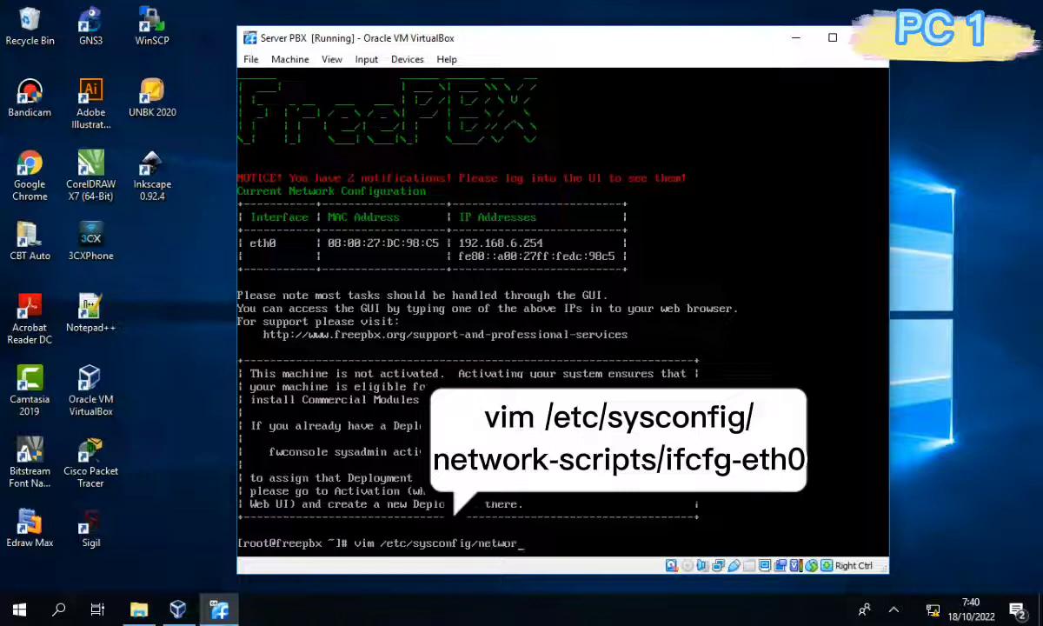
text(k-scrip)
text(ts)
text(ifcfg-etg)
key(BackSpace)
text(h0)
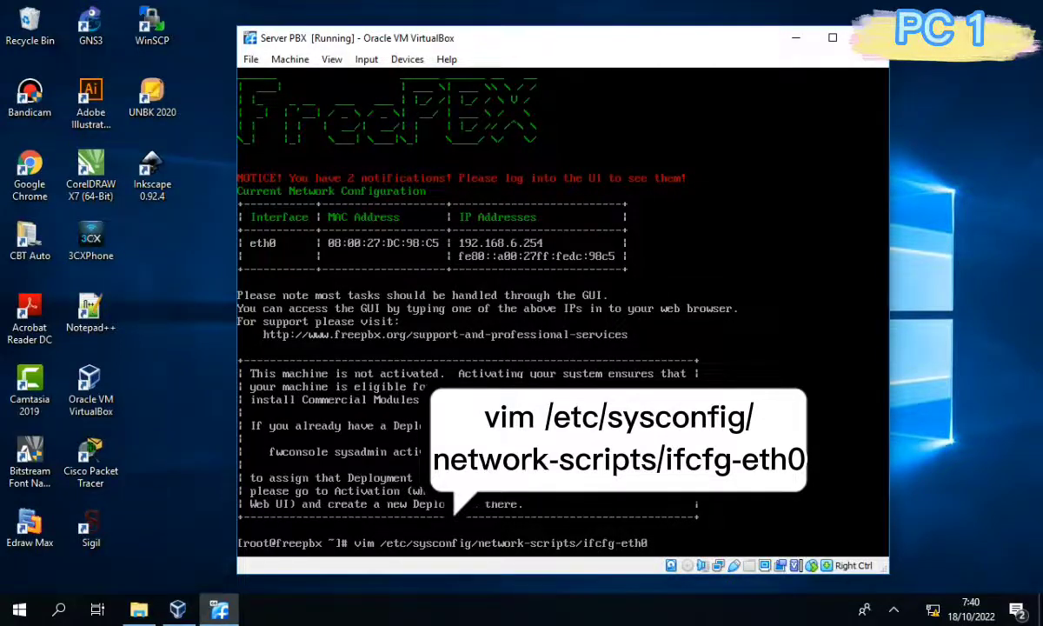
key(Return)
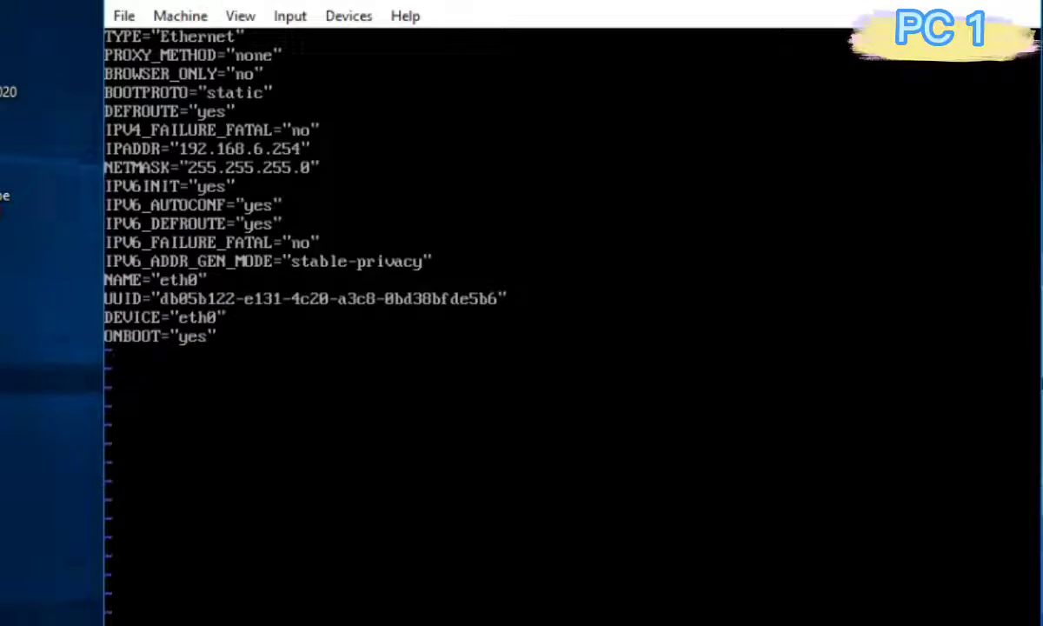
Change the IPADDR value in ifcfg-eth0 to 192.168.80.1.
key(Up)
key(Up)
key(Up)
key(Up)
key(Right)
key(Right)
key(Right)
key(Right)
key(Right)
key(Right)
key(Right)
key(Right)
key(Right)
key(Right)
key(Right)
key(Right)
key(Right)
key(Right)
key(Right)
key(Right)
key(Right)
key(Right)
key(Left)
key(Left)
key(x)
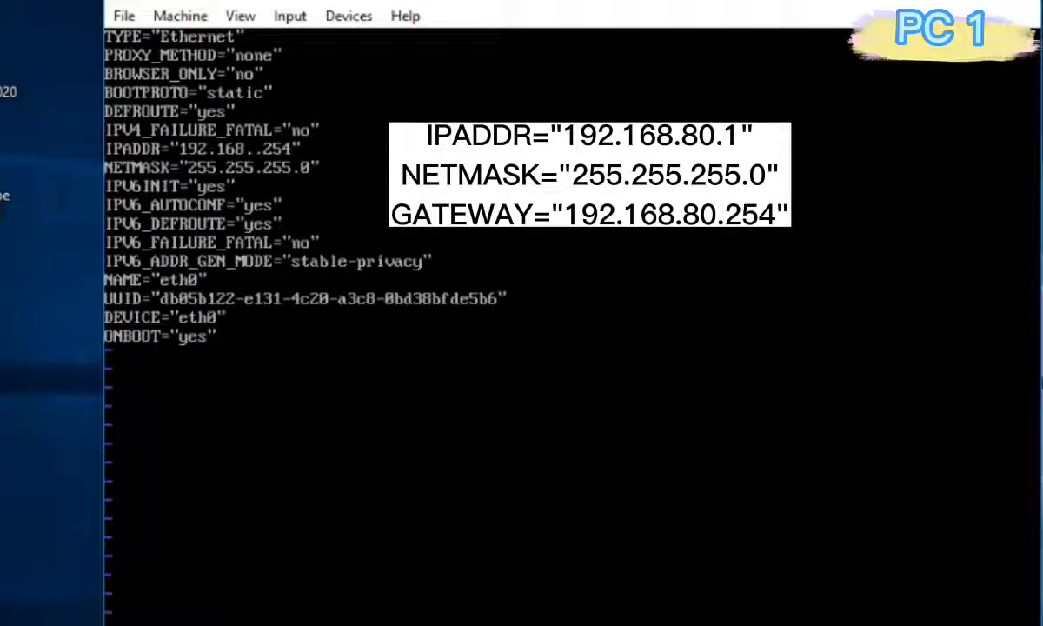
text(i80)
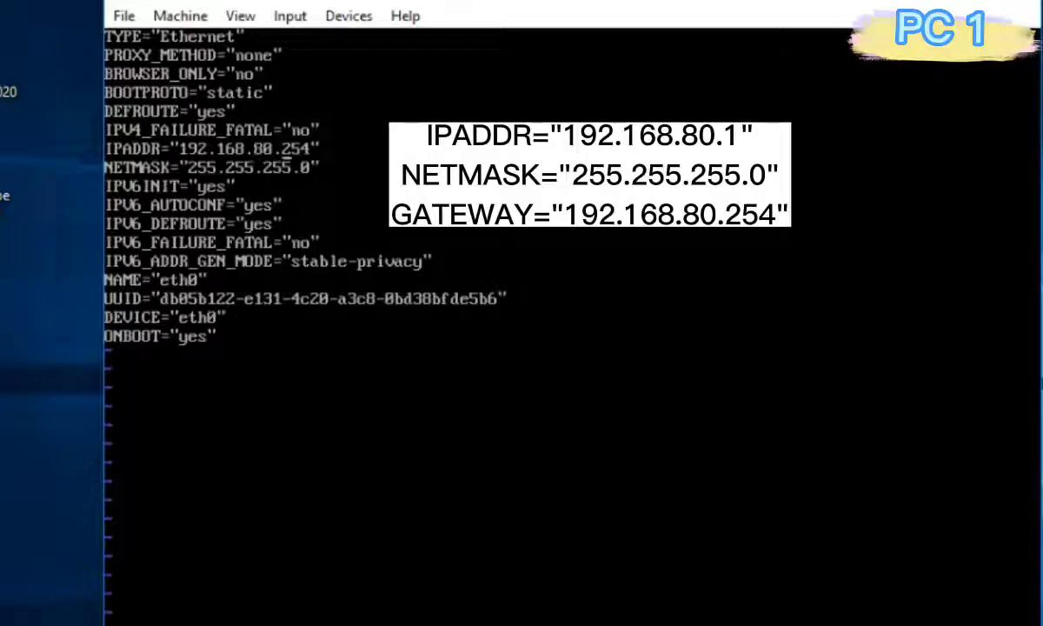
key(Right)
key(Right)
key(Right)
key(Right)
key(BackSpace)
key(BackSpace)
key(BackSpace)
text(1)
key(Down)
Add a GATEWAY line set to 192.168.80.254 below NETMASK.
key(Return)
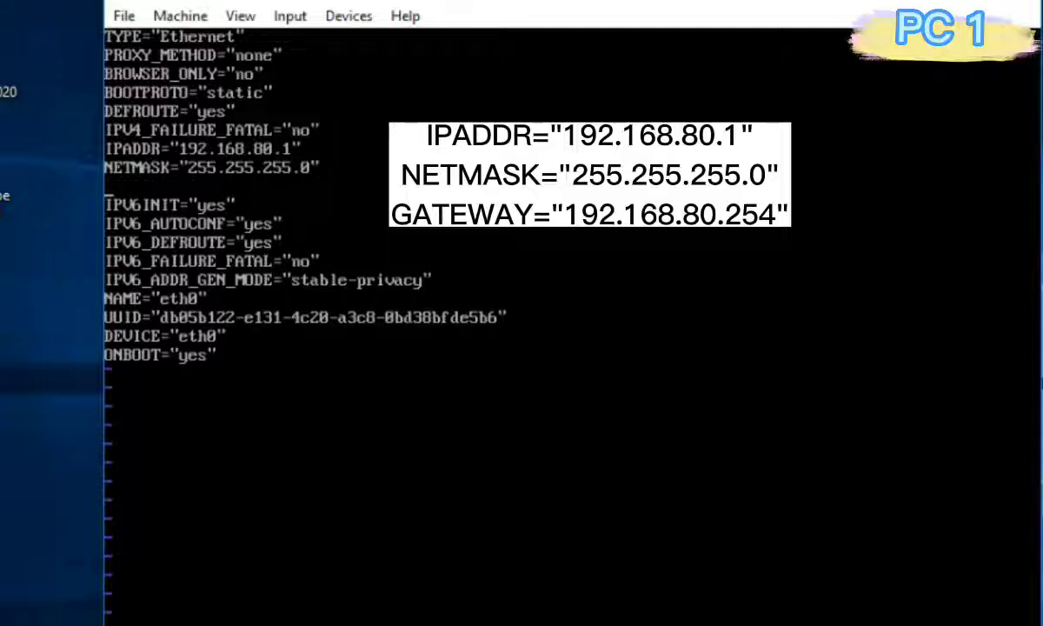
text(GATEWAY=)
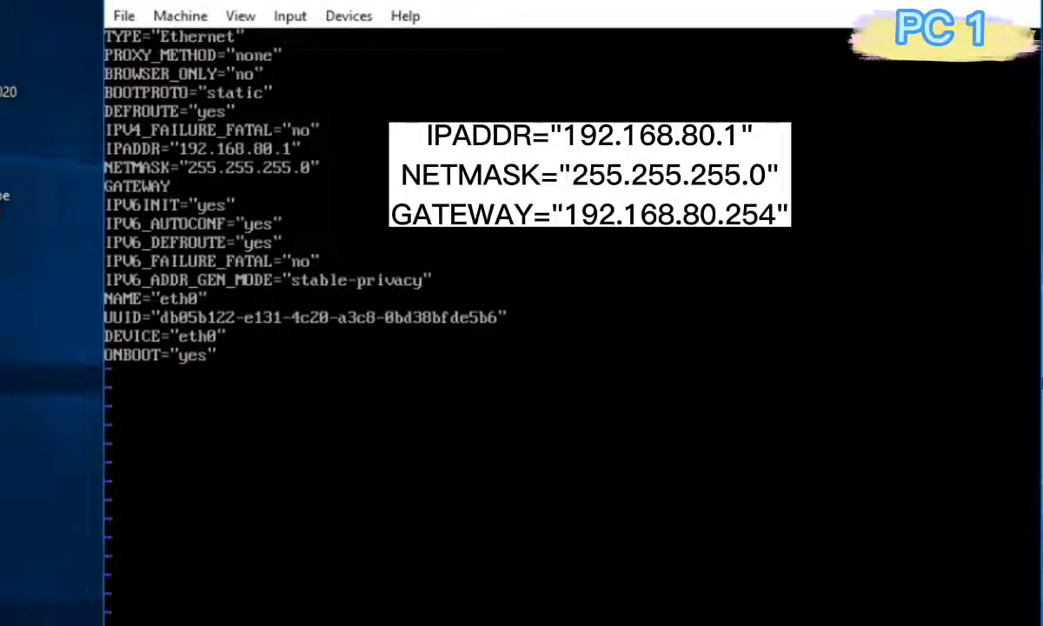
text("")
text(192.1)
text(68.80.254)
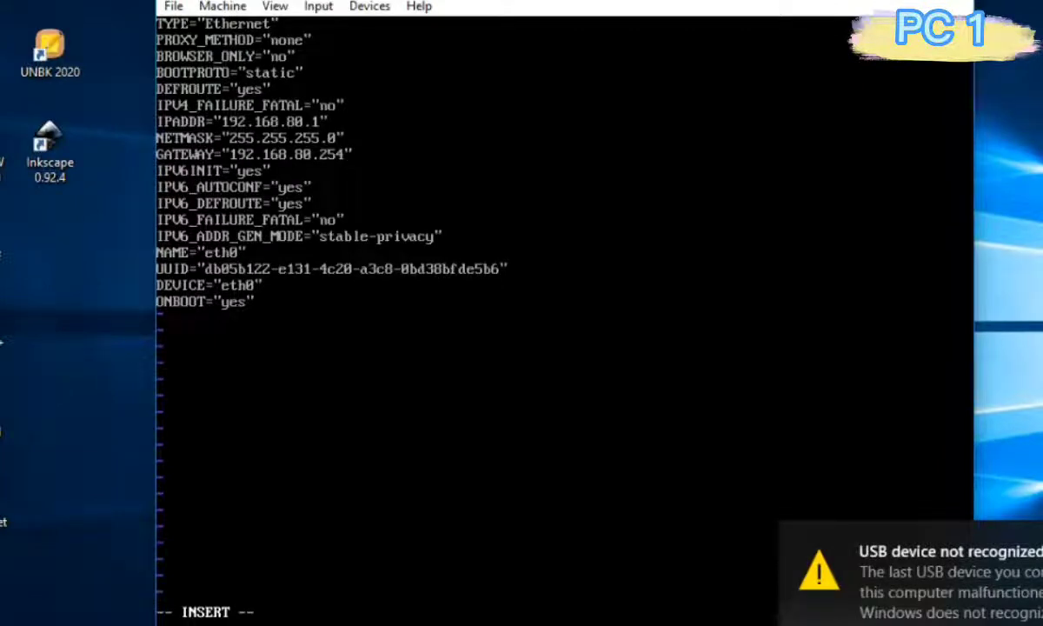
key(Escape)
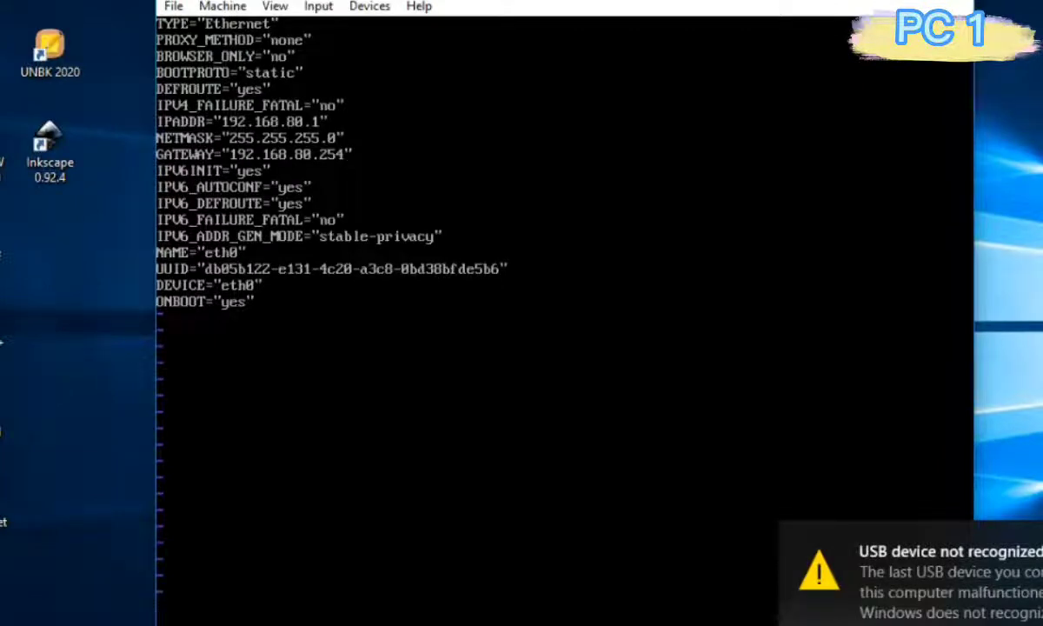
Save ifcfg-eth0 with :wq and restart networking with service network restart.
text(:wq)
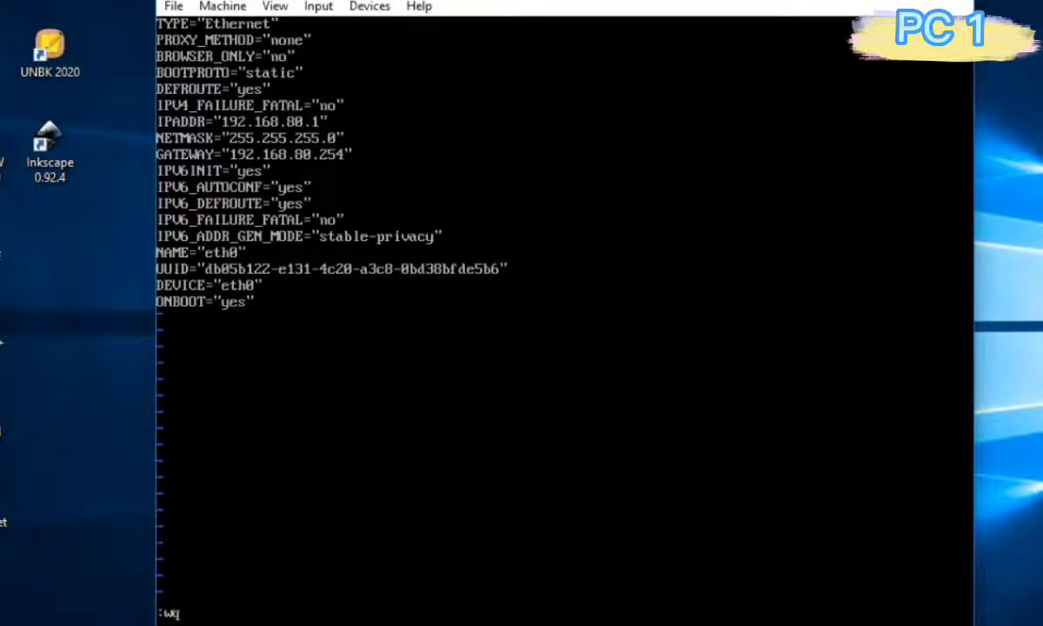
key(Return)
text(s)
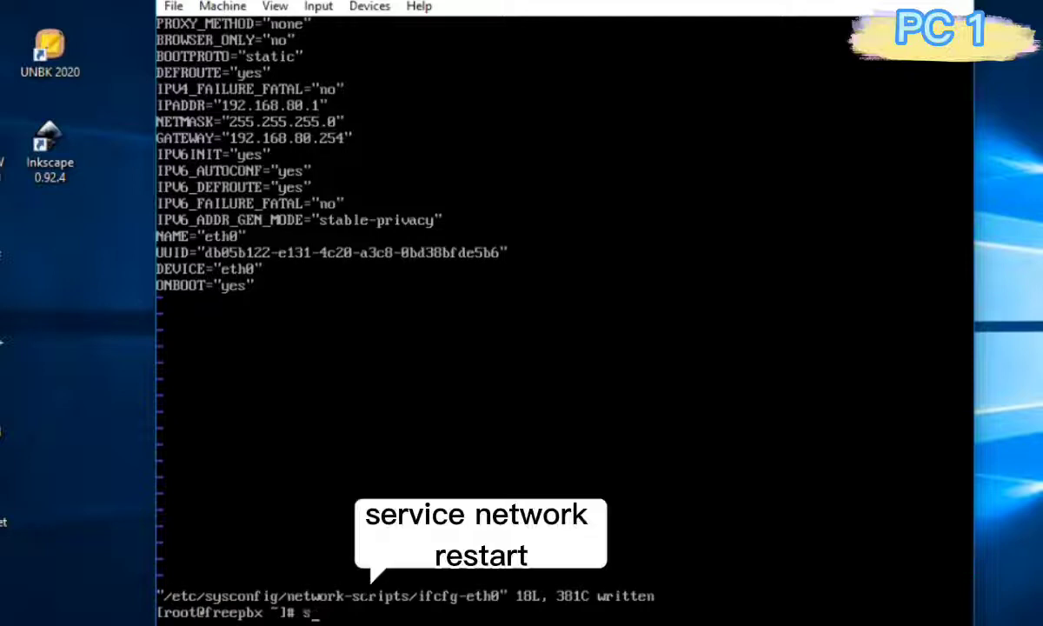
text(ervice network resatrt)
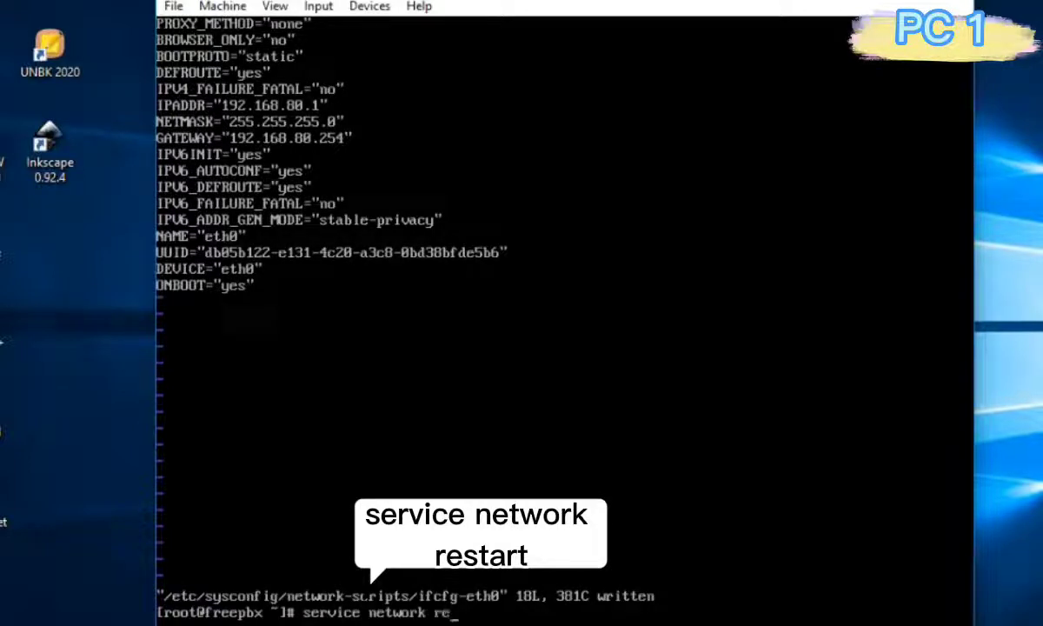
key(BackSpace)
key(BackSpace)
key(BackSpace)
key(BackSpace)
key(BackSpace)
text(start)
key(Return)
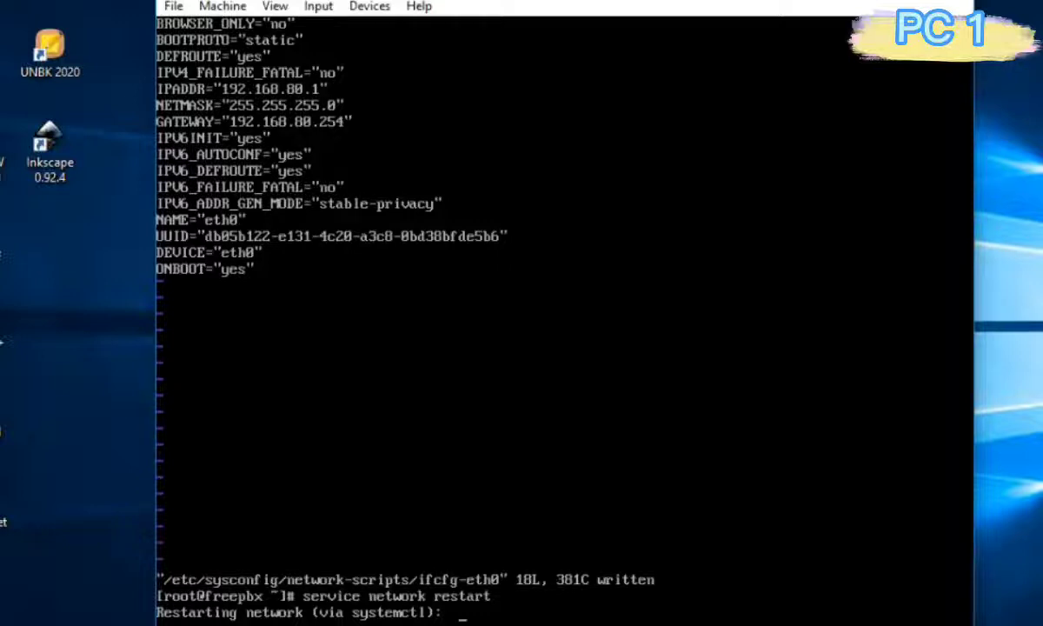
Check with ip a that eth0 shows 192.168.80.1/24, then minimize the VM window.
text(ip a)
key(Return)
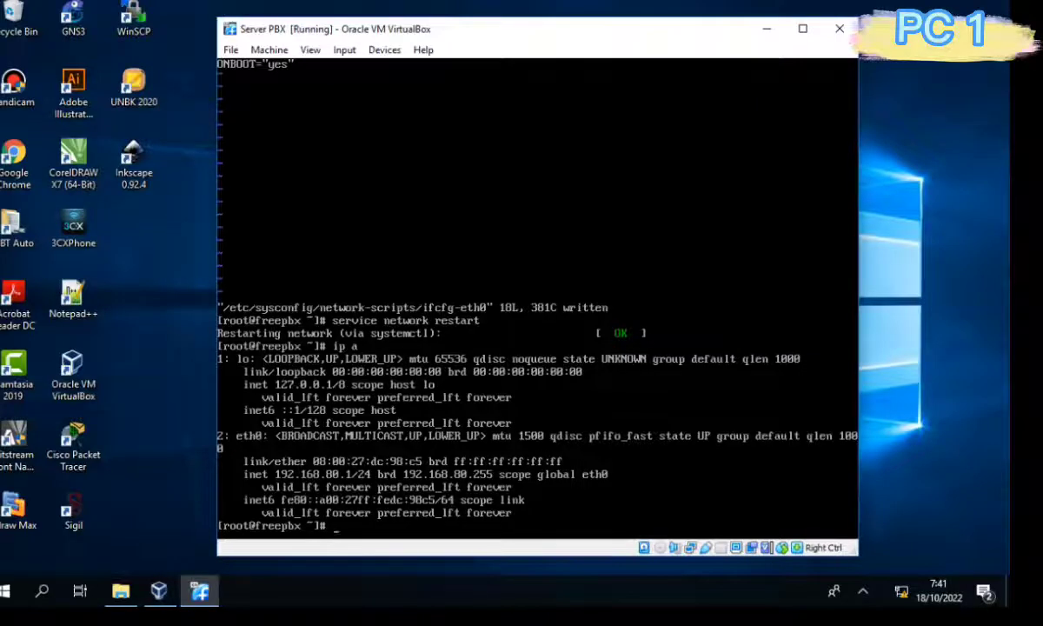
click(767, 28)
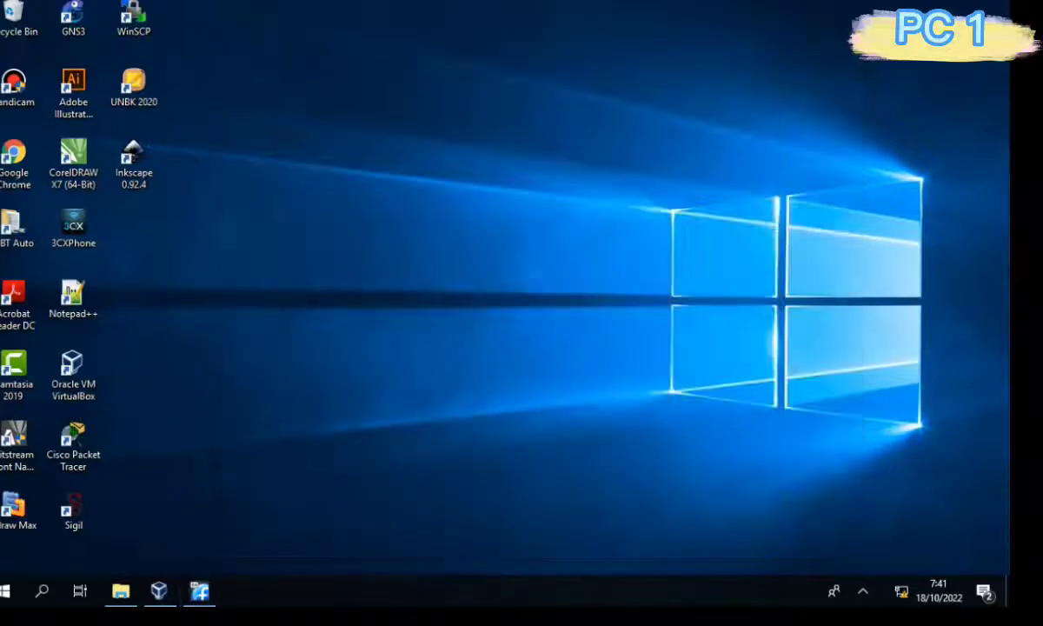
Open Network Connections and view the Ethernet adapter's connection details.
right_click(901, 592)
click(875, 567)
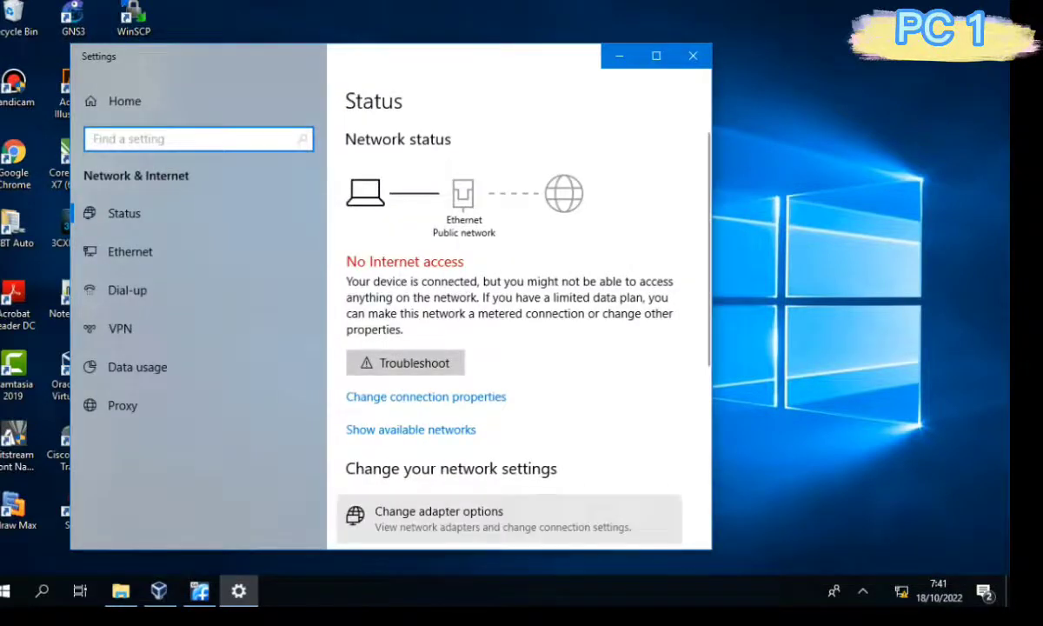
click(439, 517)
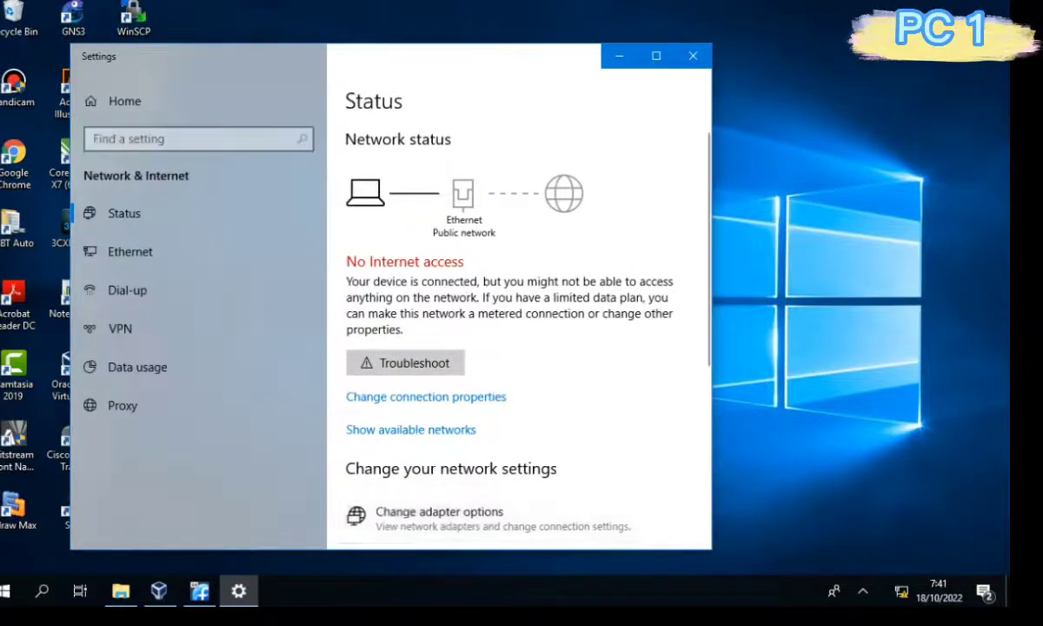
double_click(318, 176)
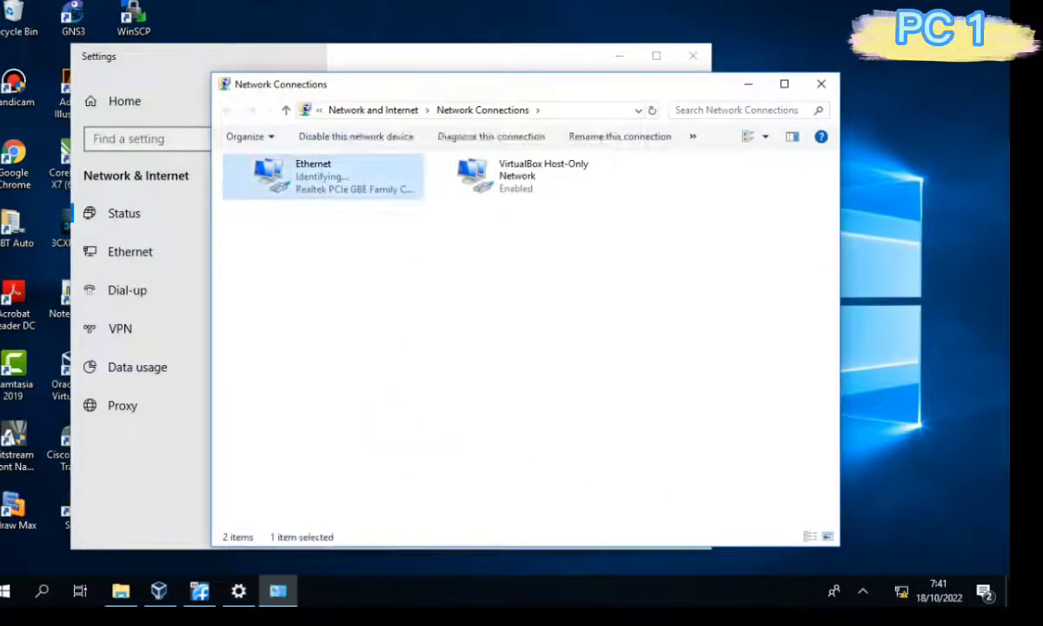
click(410, 282)
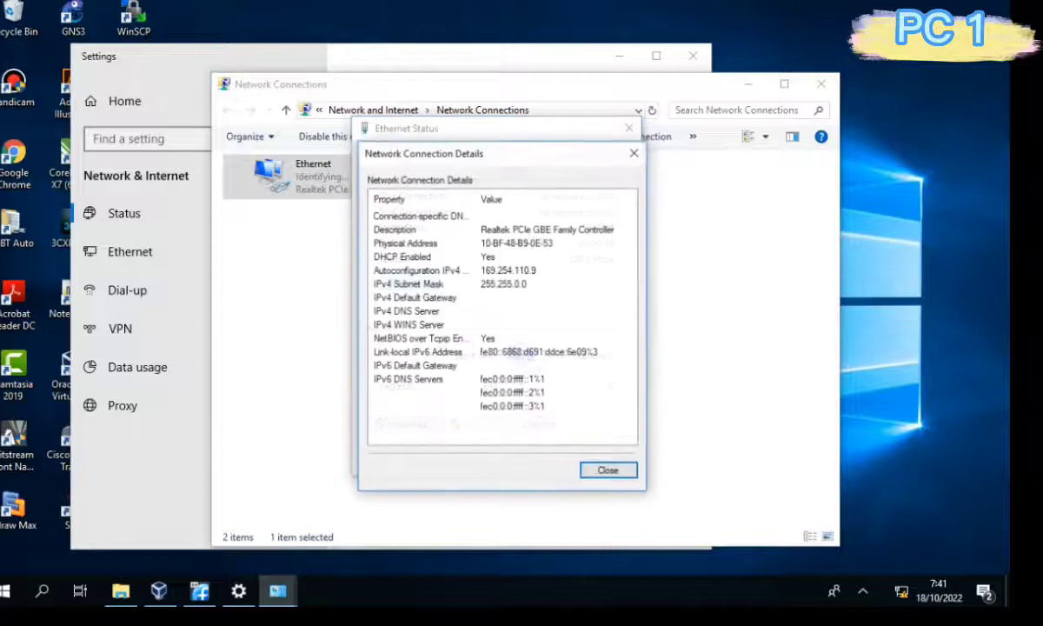
click(633, 153)
Set Ethernet IPv4 to static 192.168.80.10, mask 255.255.255.0, gateway 192.168.80.254.
click(402, 423)
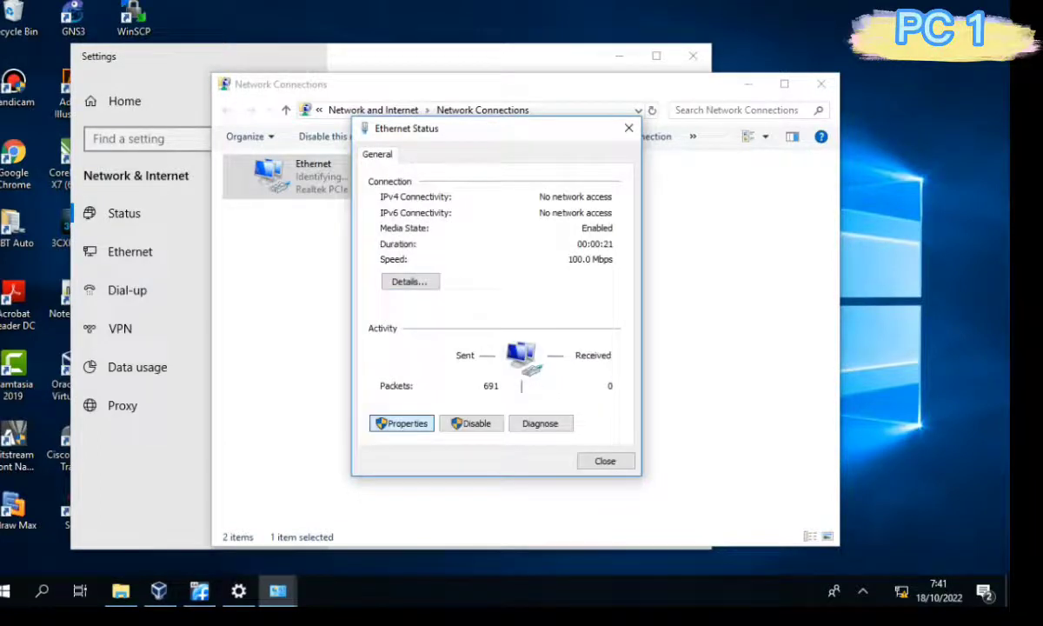
double_click(500, 353)
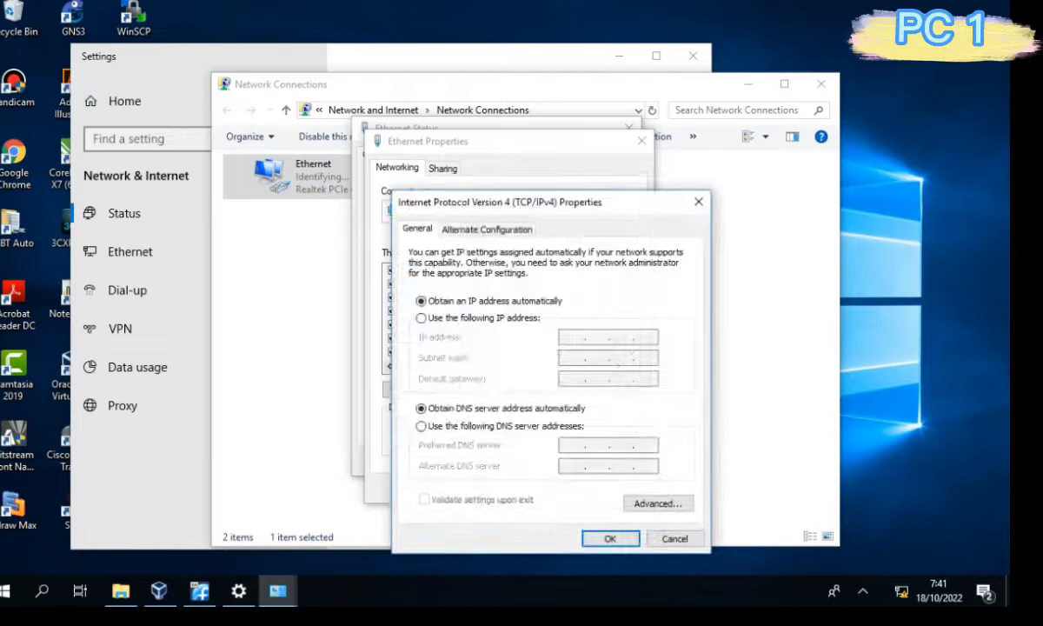
click(421, 318)
click(572, 337)
text(192 . 168 . )
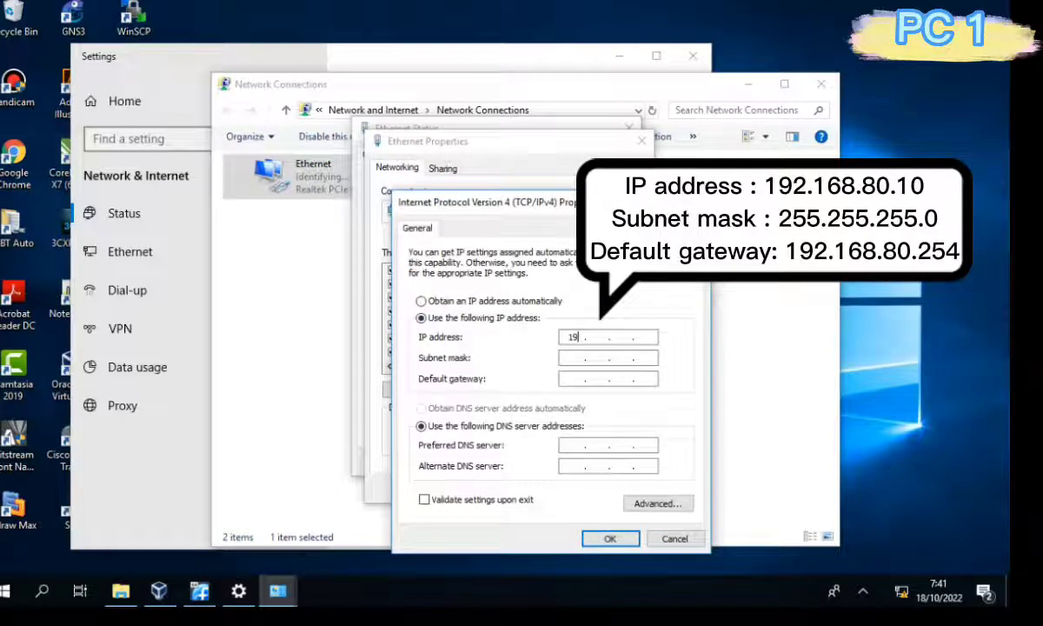
text(1)
key(BackSpace)
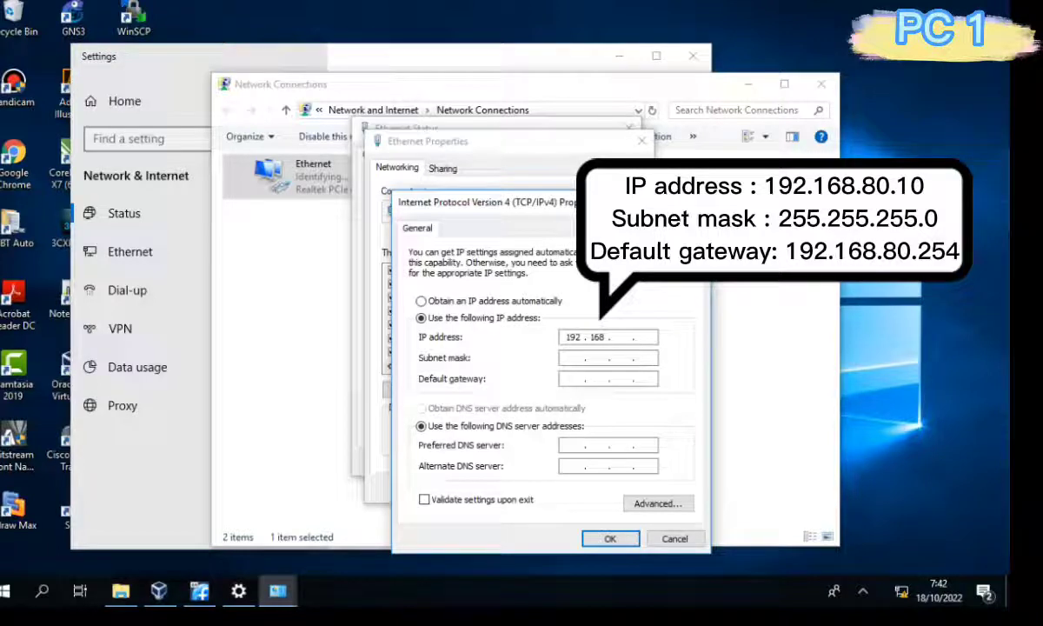
text(80.10)
key(Tab)
key(Tab)
text(192 . 1)
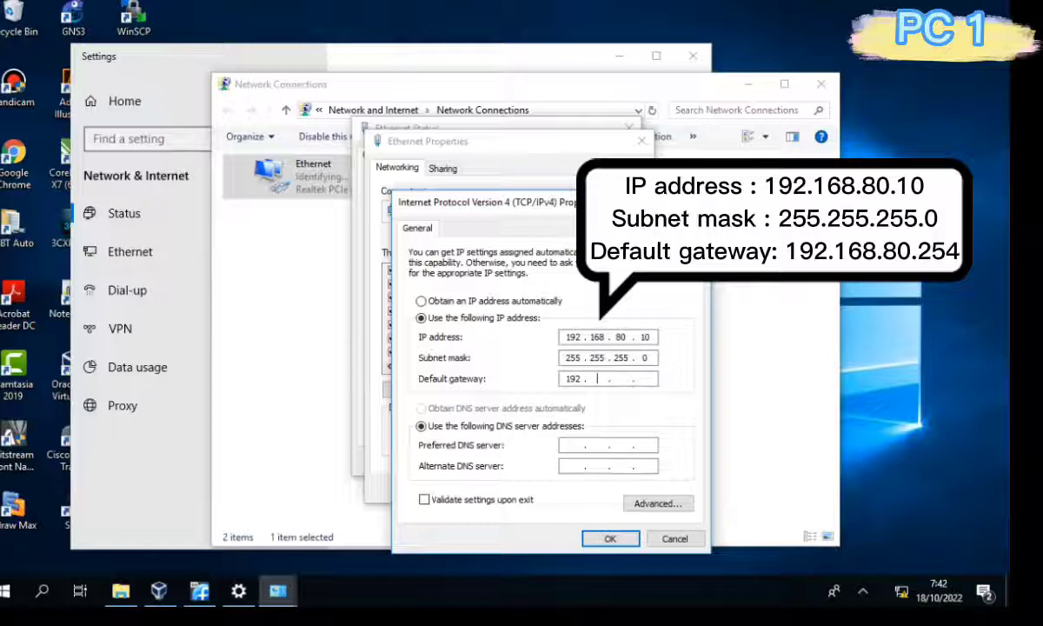
text(68 . 80 . 254)
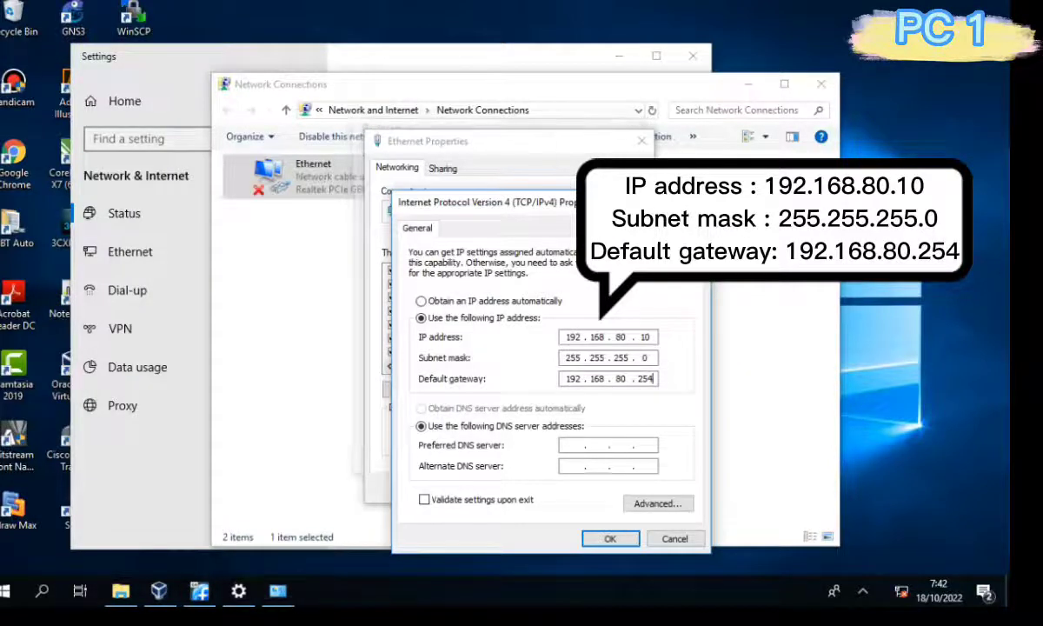
key(Return)
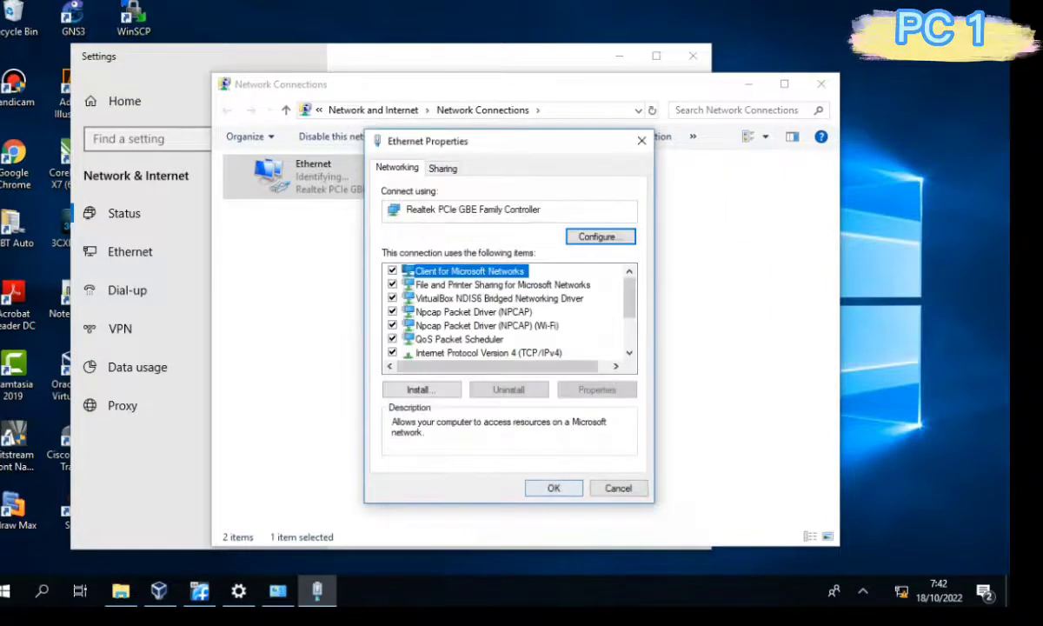
key(Return)
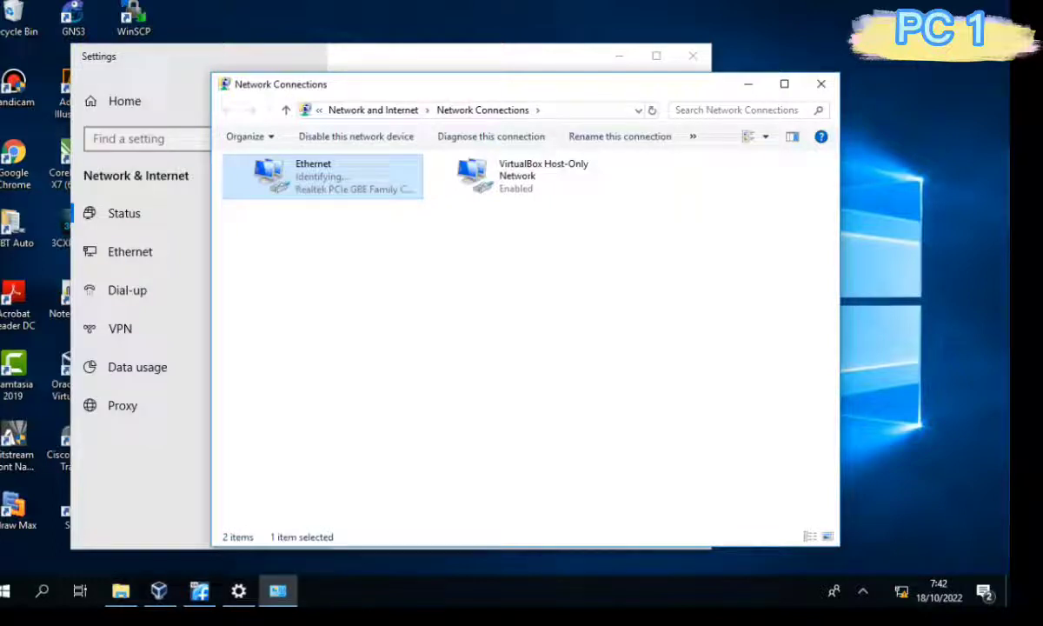
Close the network settings windows and launch Command Prompt via Win+R cmd.
click(692, 55)
click(820, 85)
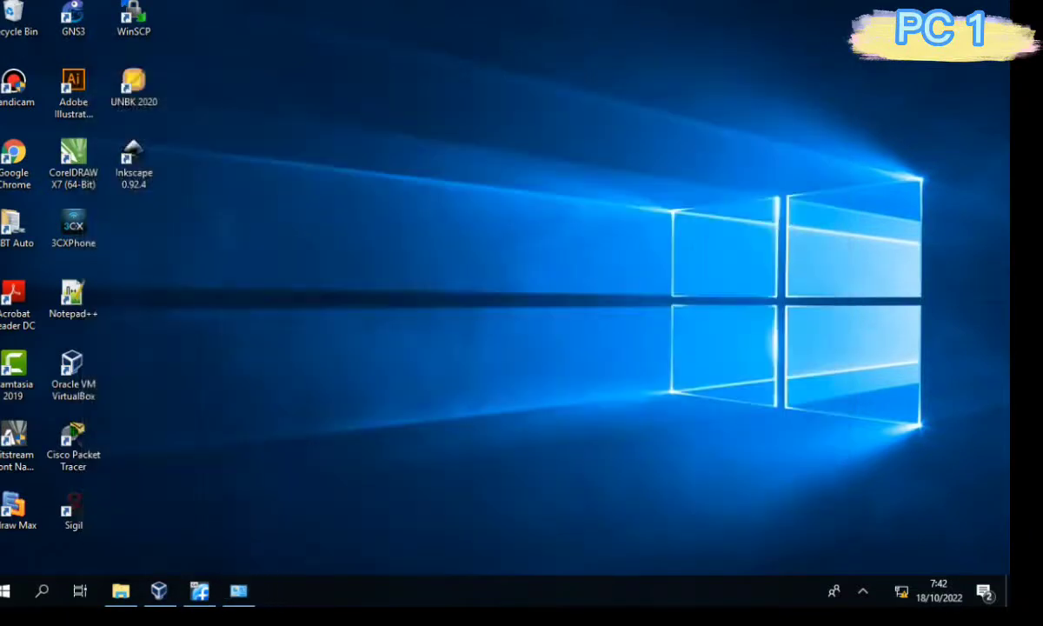
key(super+r)
text(cmd)
key(Return)
Run ipconfig and highlight the IPv4 address 192.168.80.10 and gateway 192.168.80.254.
text(ipconfig)
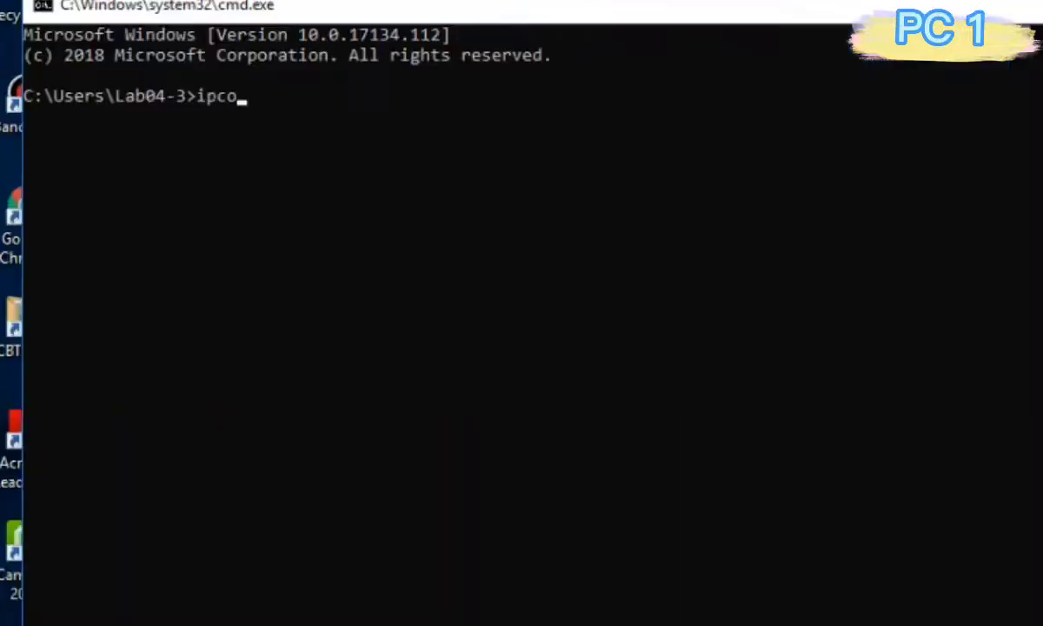
key(Return)
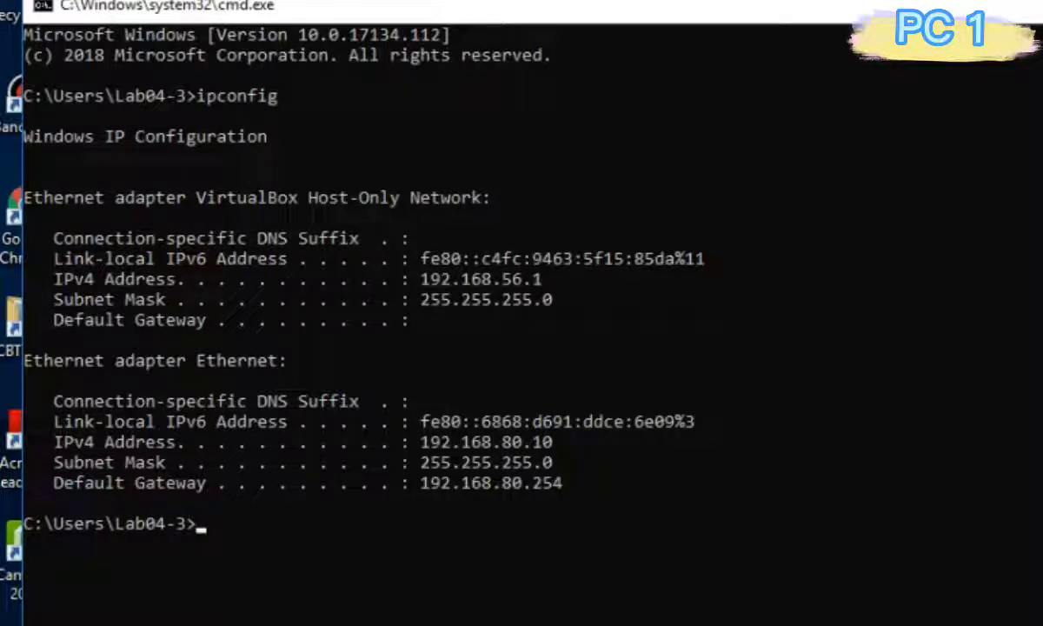
drag(393, 442, 562, 441)
drag(410, 483, 584, 482)
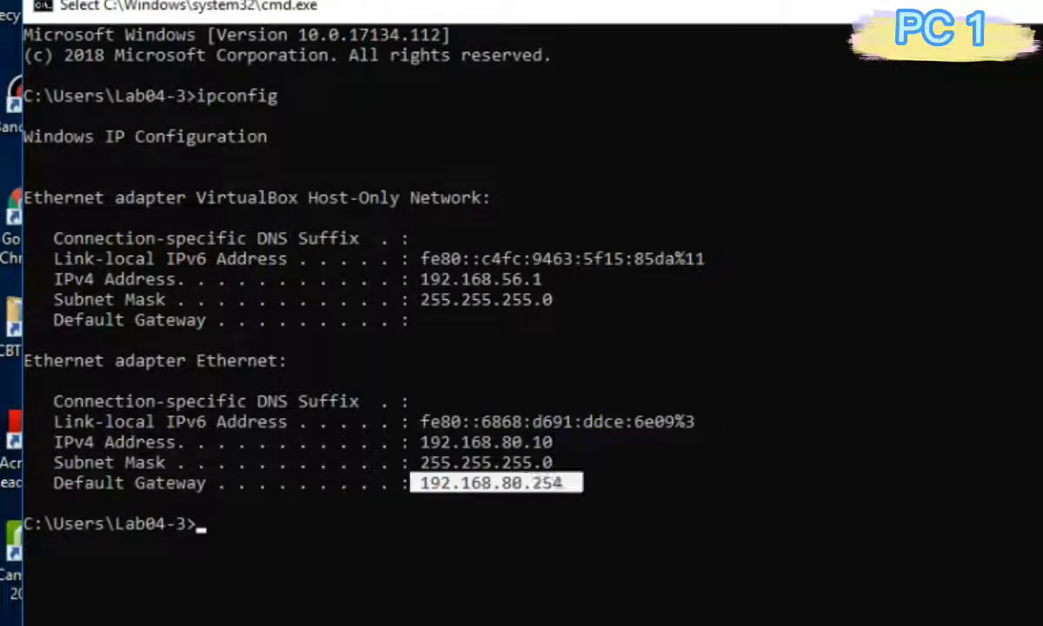
click(536, 522)
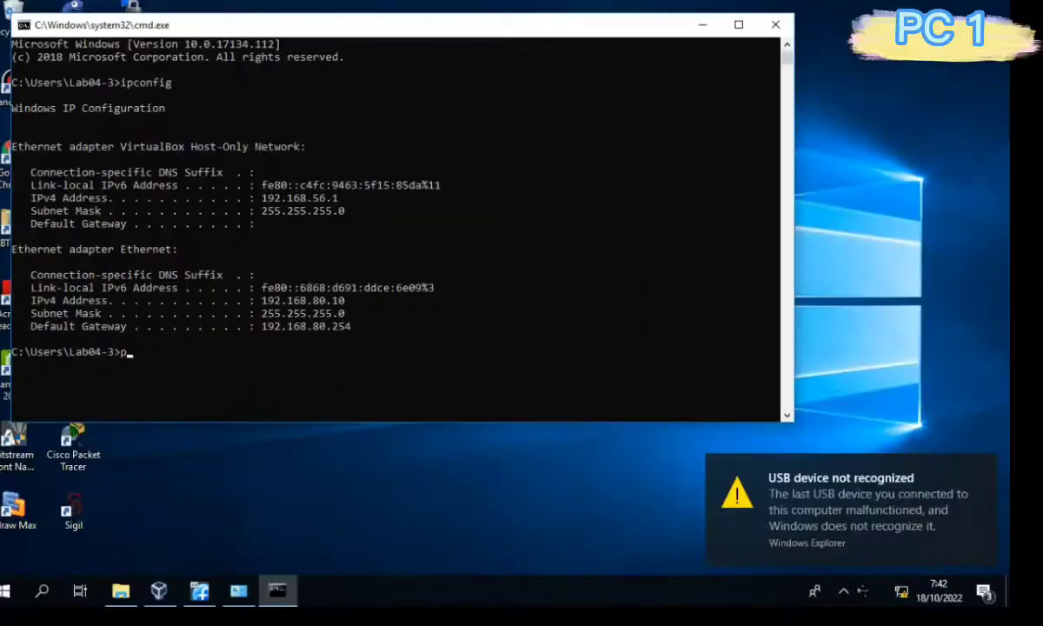
Ping 192.168.80.1 and confirm the server replies with 0% loss.
text(ping 192.168.)
text(80.1)
key(Return)
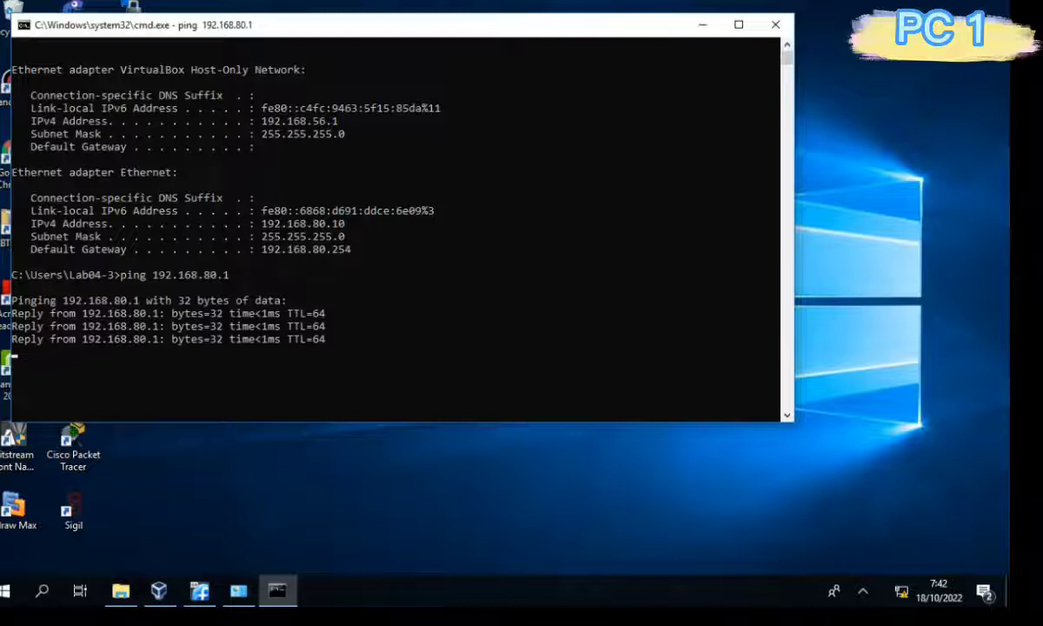
scroll(395, 226, down, 1)
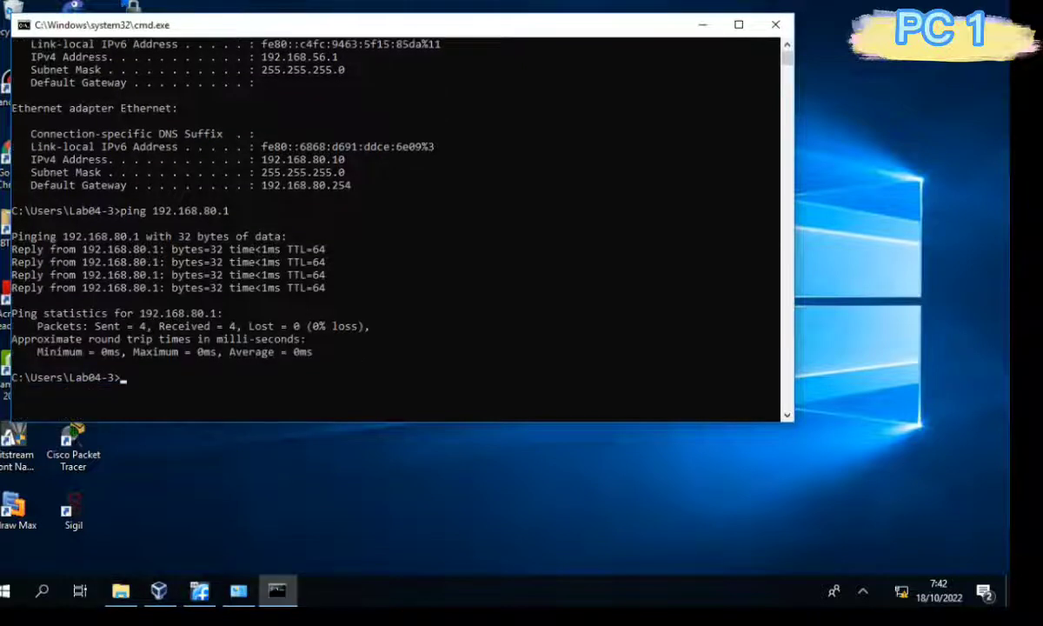
Ping 192.168.80.254 and highlight the resulting could-not-find-host error.
key(Up)
key(BackSpace)
text(254)
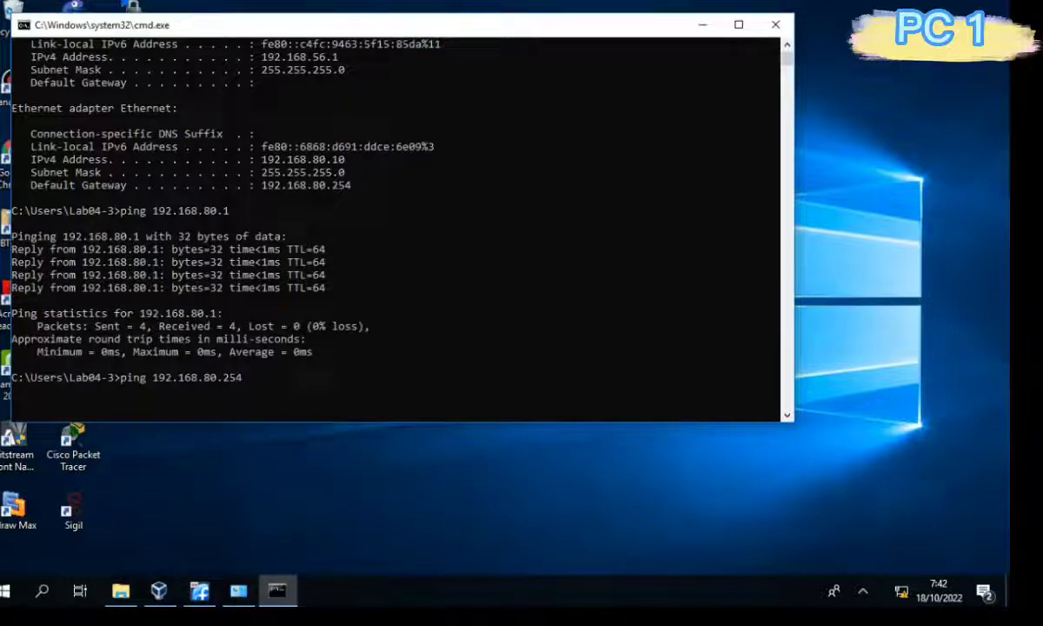
text(.)
key(Return)
scroll(396, 226, down, 1)
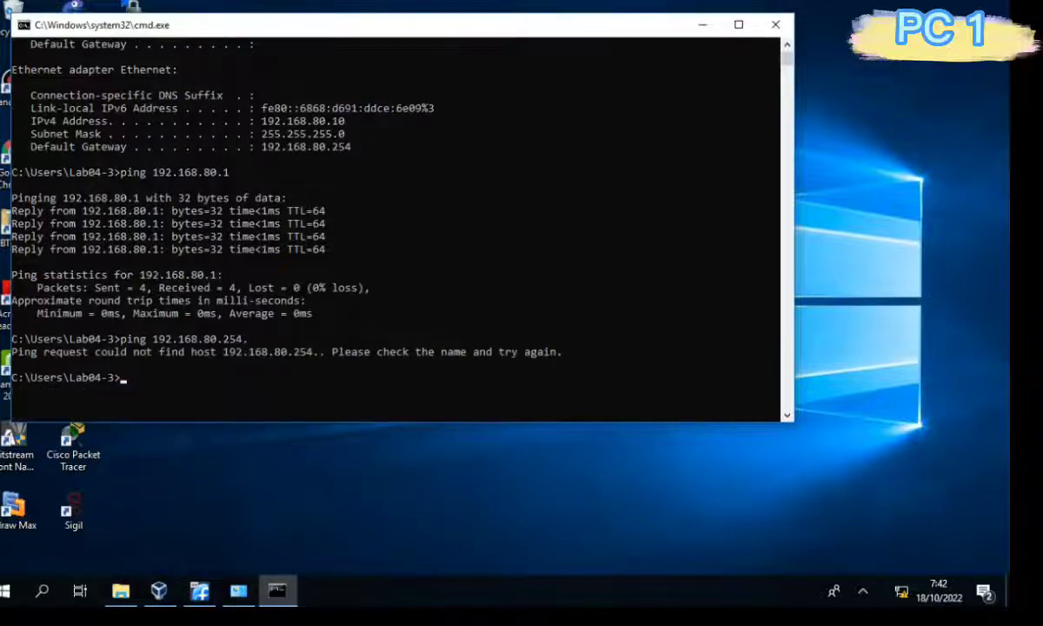
click(13, 352)
drag(14, 352, 563, 352)
click(559, 373)
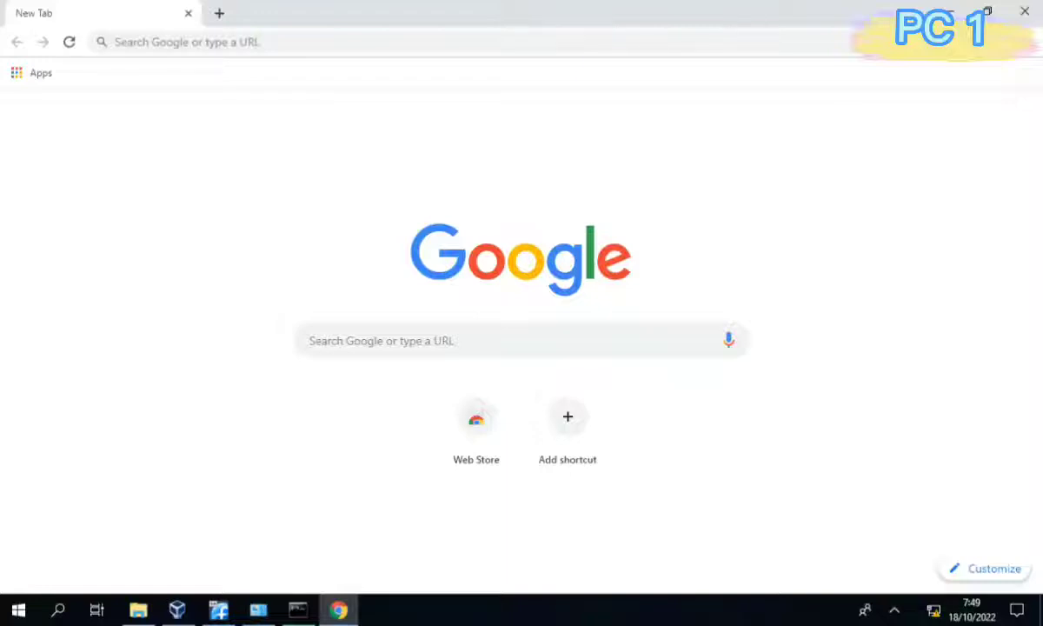
Browse to 192.168.80.1 in Chrome to load the FreePBX Initial Setup page.
key(ctrl+l)
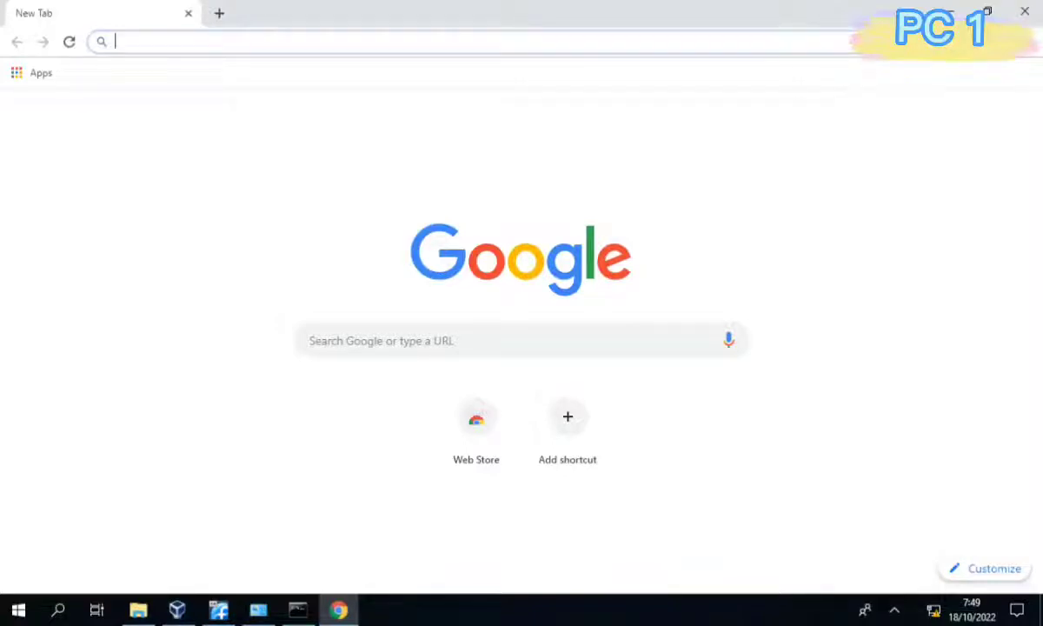
text(192.)
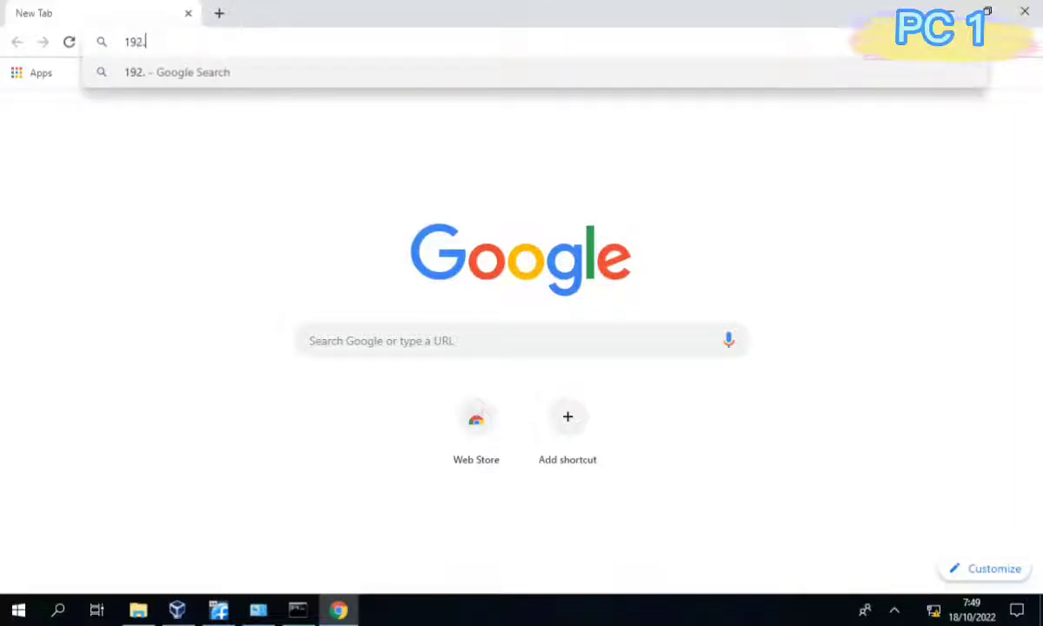
text(168.)
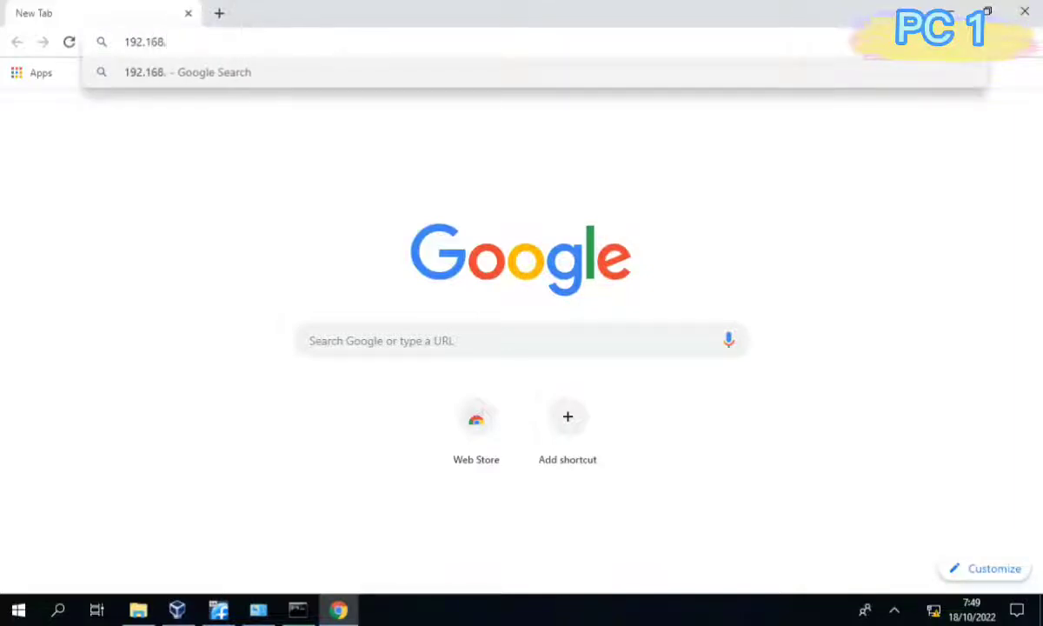
text(80.1)
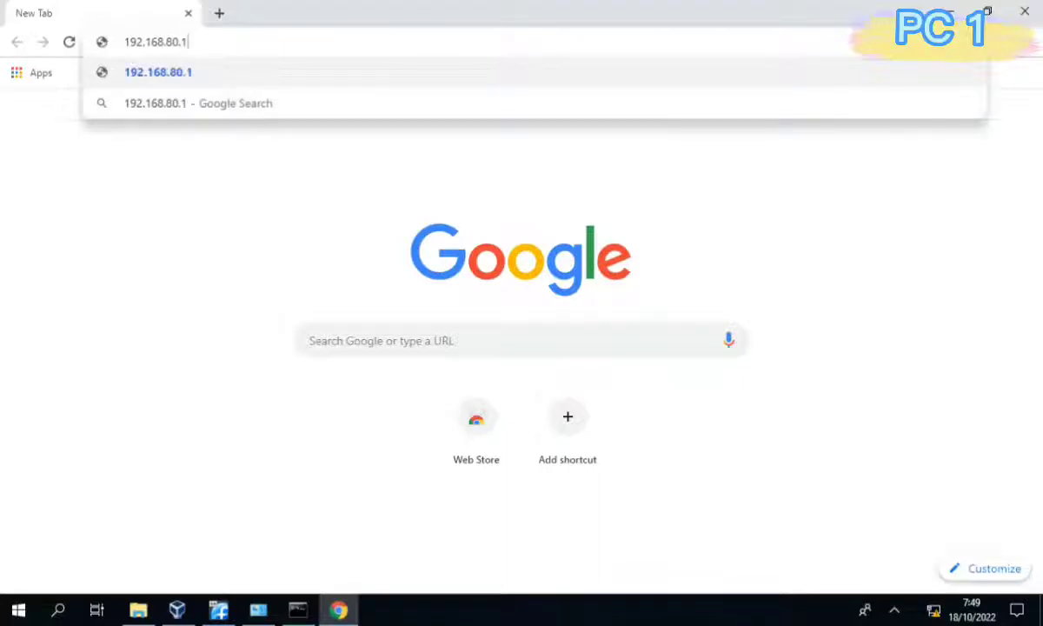
key(Return)
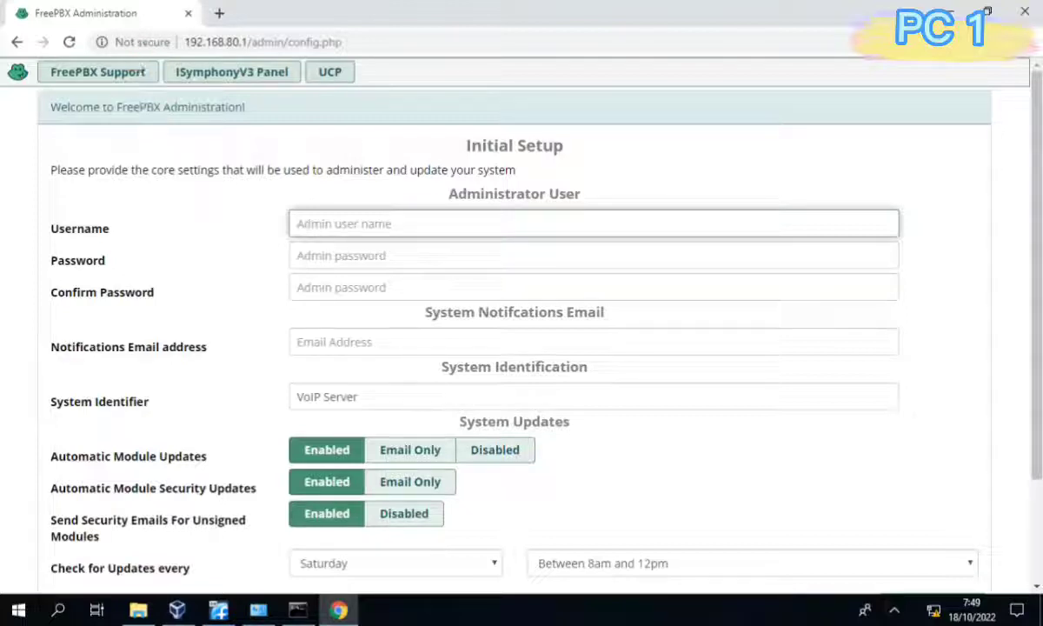
Enter admin as the administrator username, clearing stray letters first.
text(A)
key(F5)
text(A)
key(BackSpace)
text(A)
key(BackSpace)
text(A)
text(admin)
Fill in the admin password and notifications e-mail, then submit Setup System.
key(Tab)
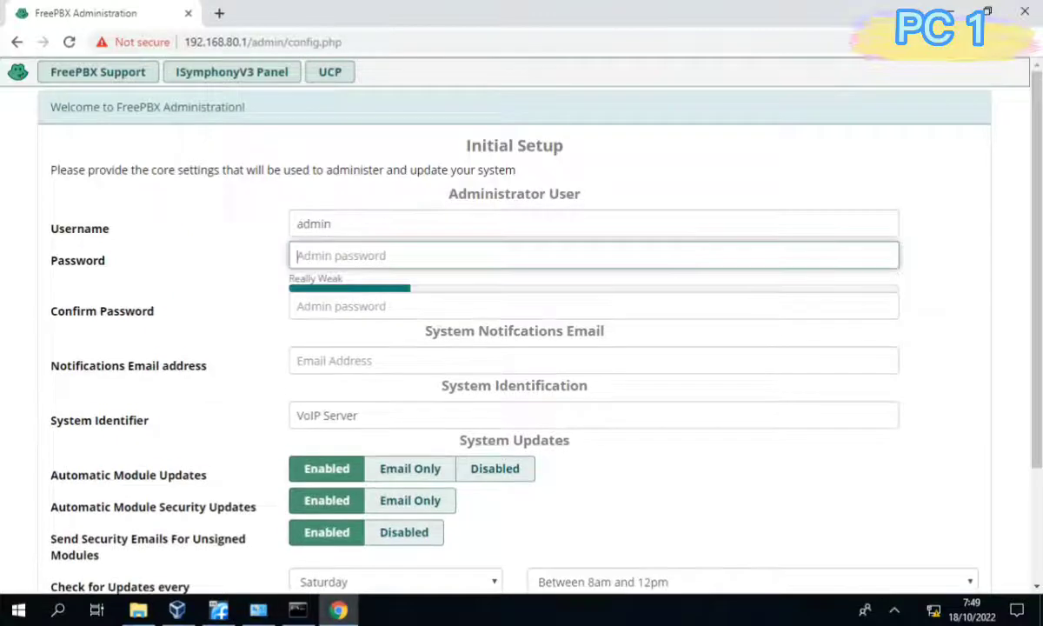
text(1234567890)
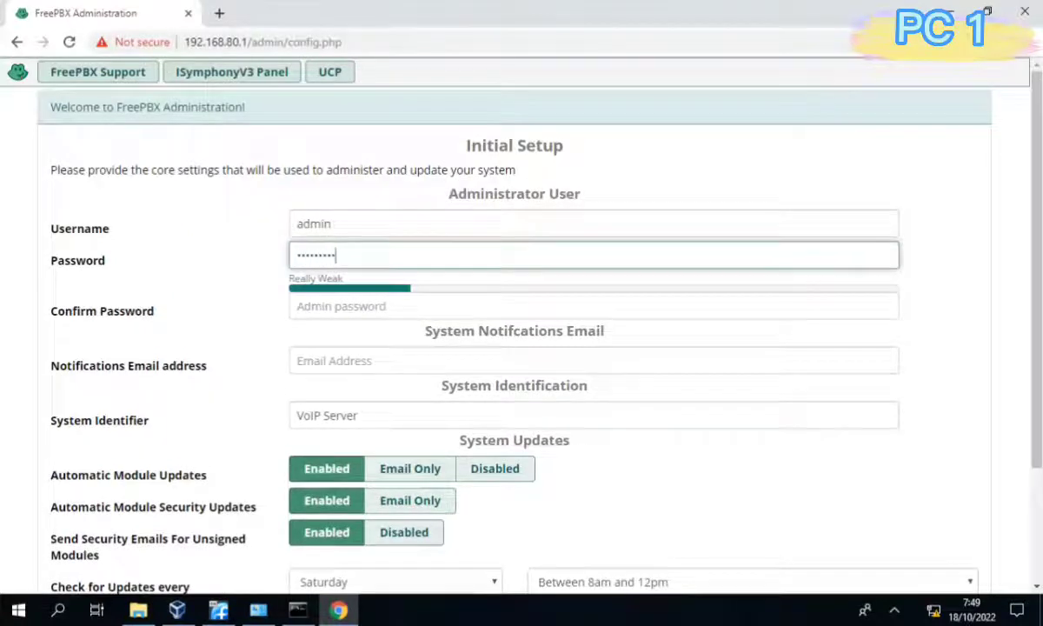
key(Tab)
text(1234567890)
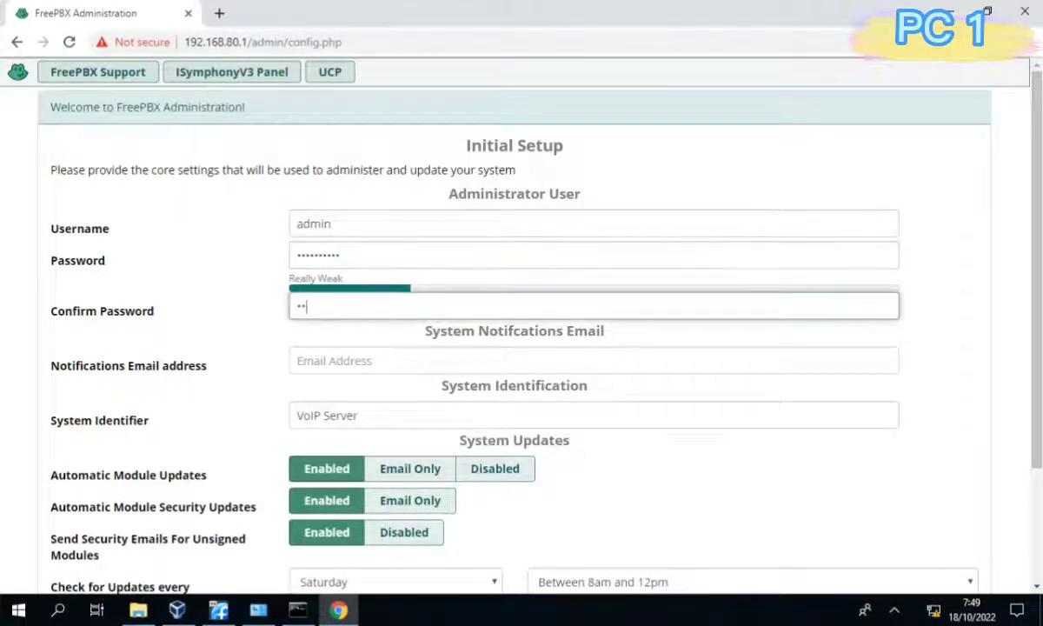
key(Tab)
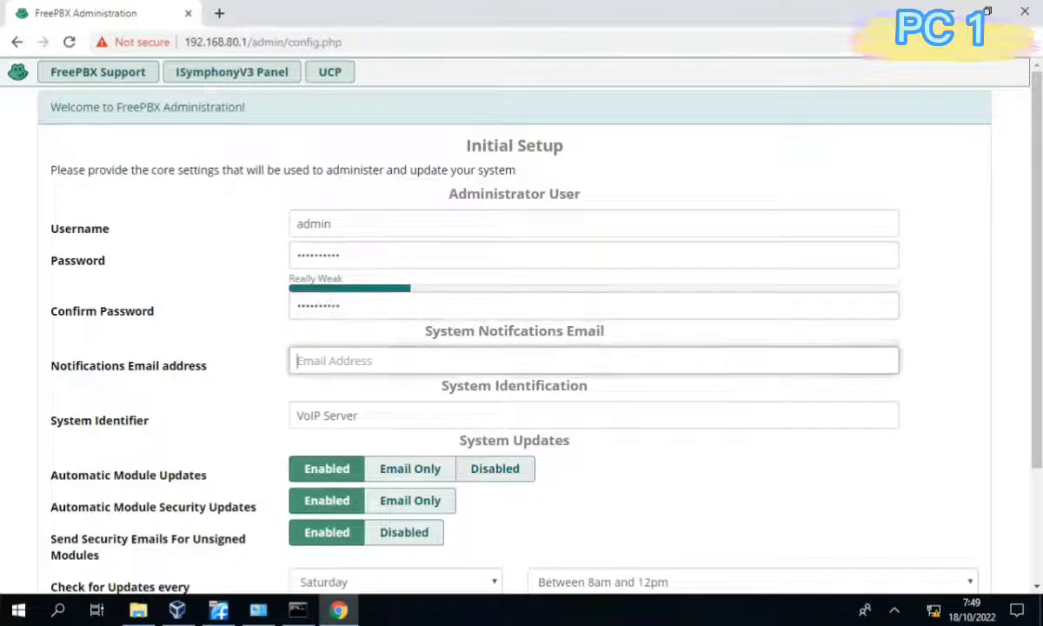
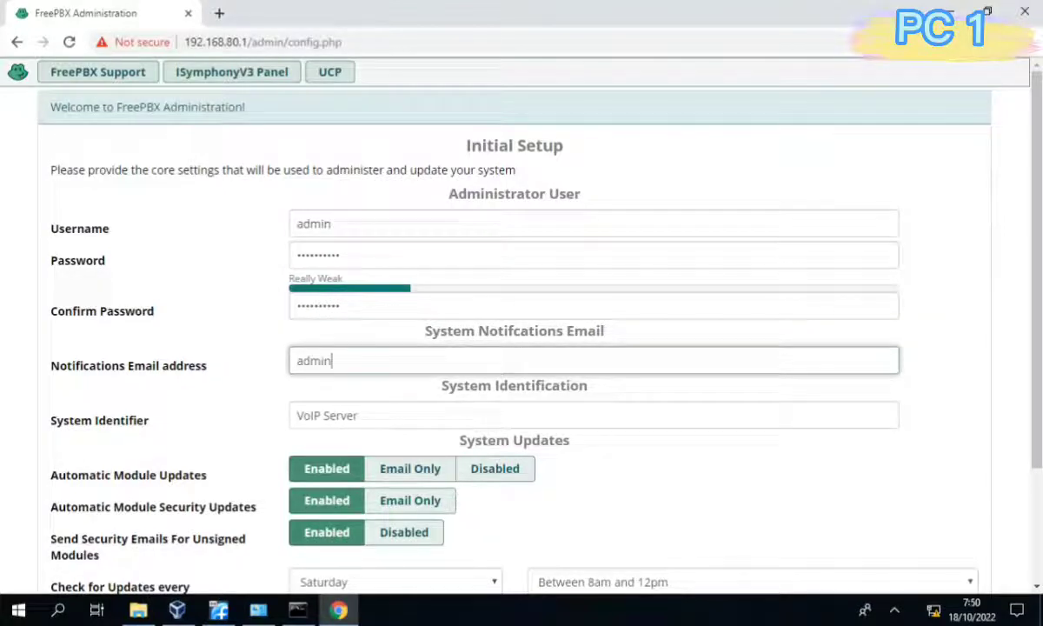
key(Tab)
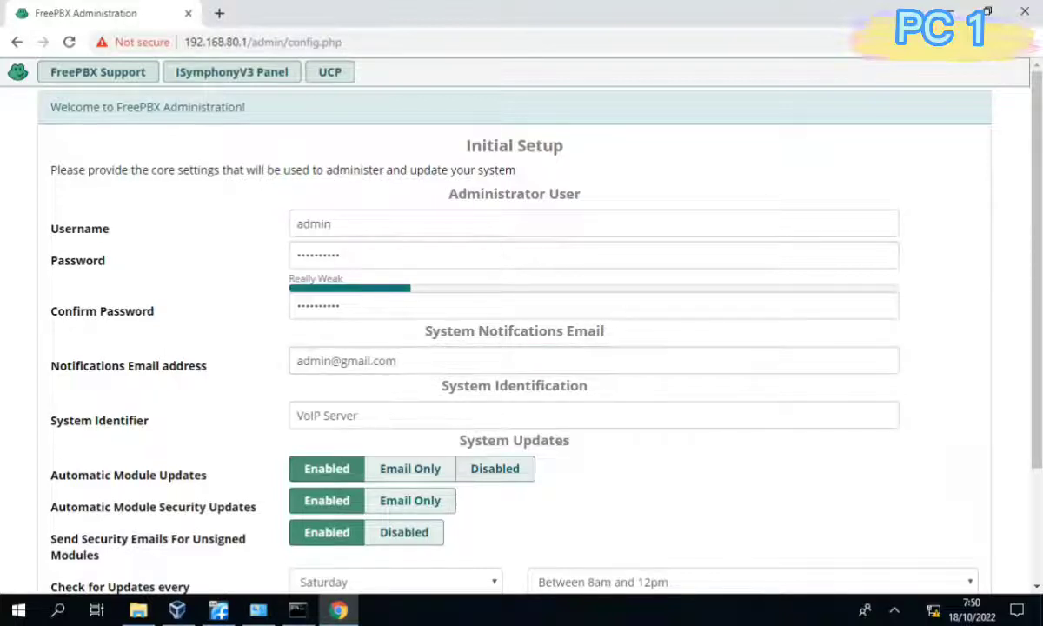
scroll(522, 347, down, 2)
scroll(521, 348, down, 1)
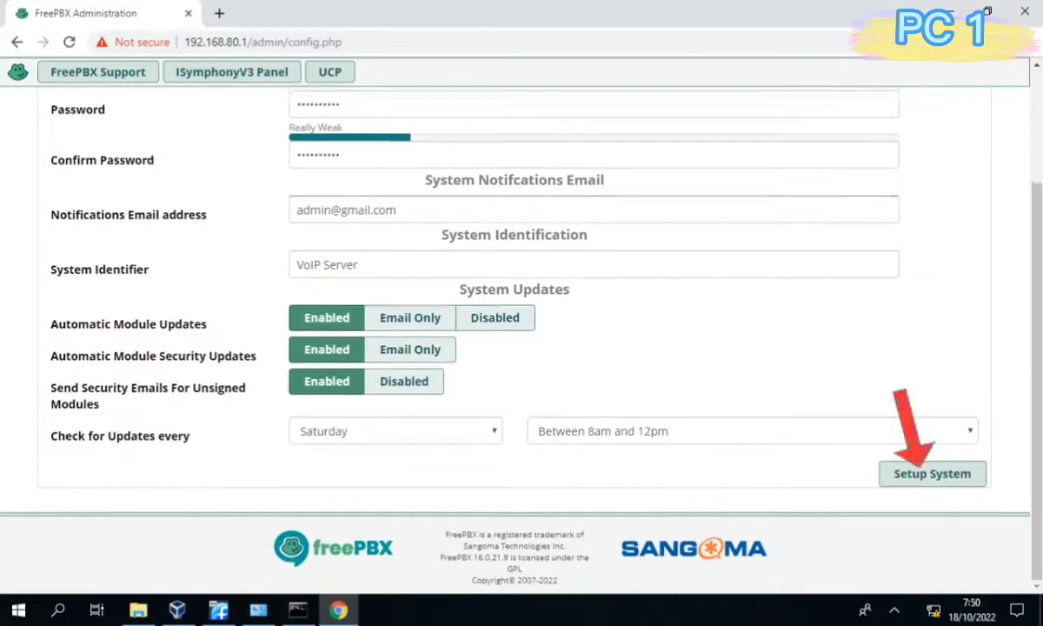
click(931, 473)
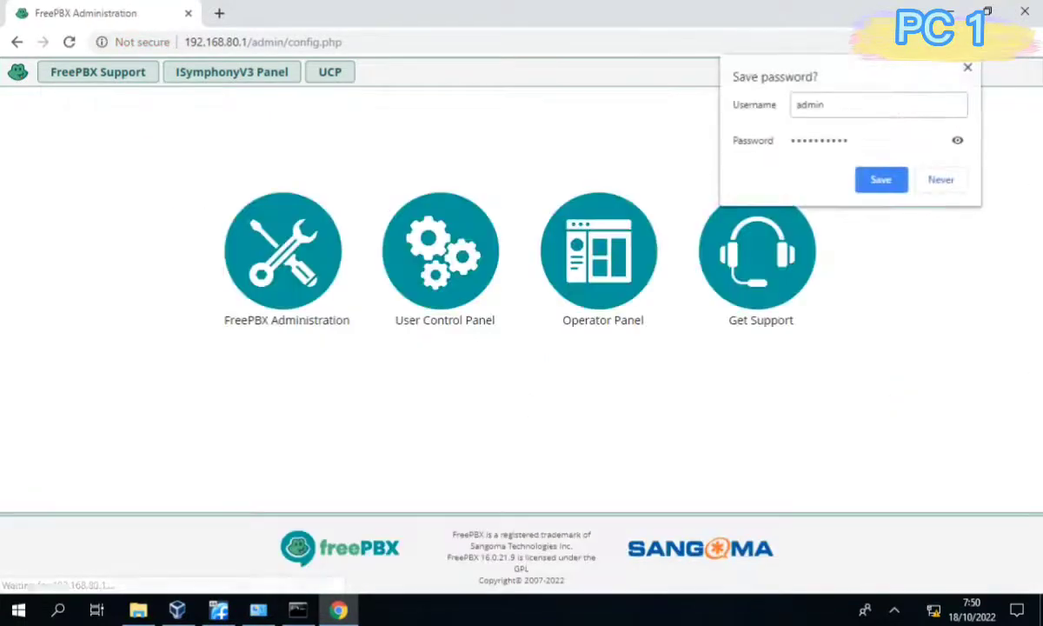
Dismiss the save-password bubble and sign in to FreePBX Administration as admin.
click(881, 179)
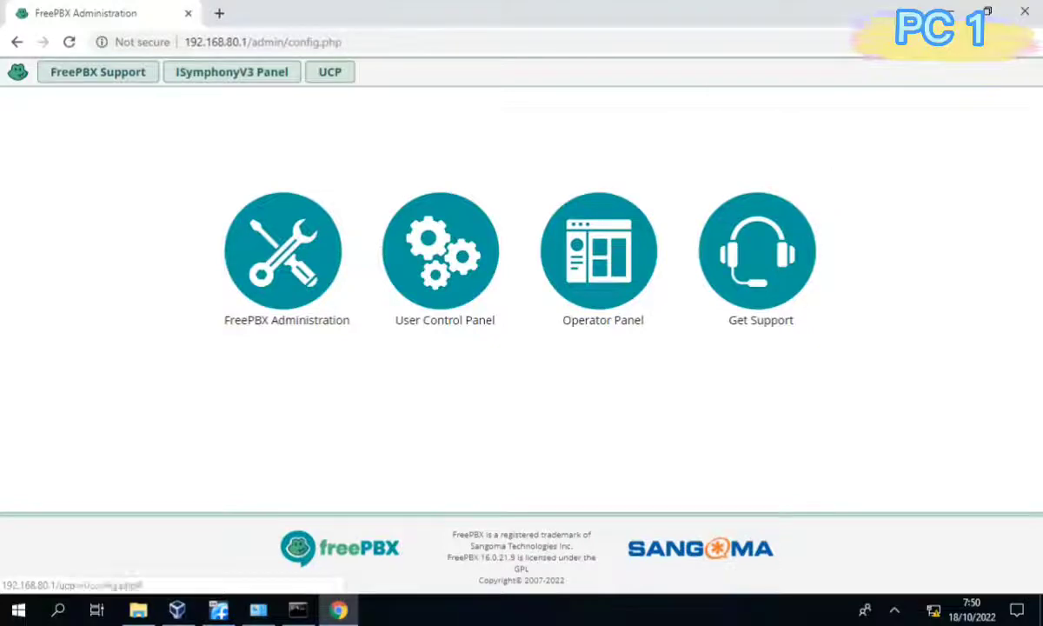
click(283, 252)
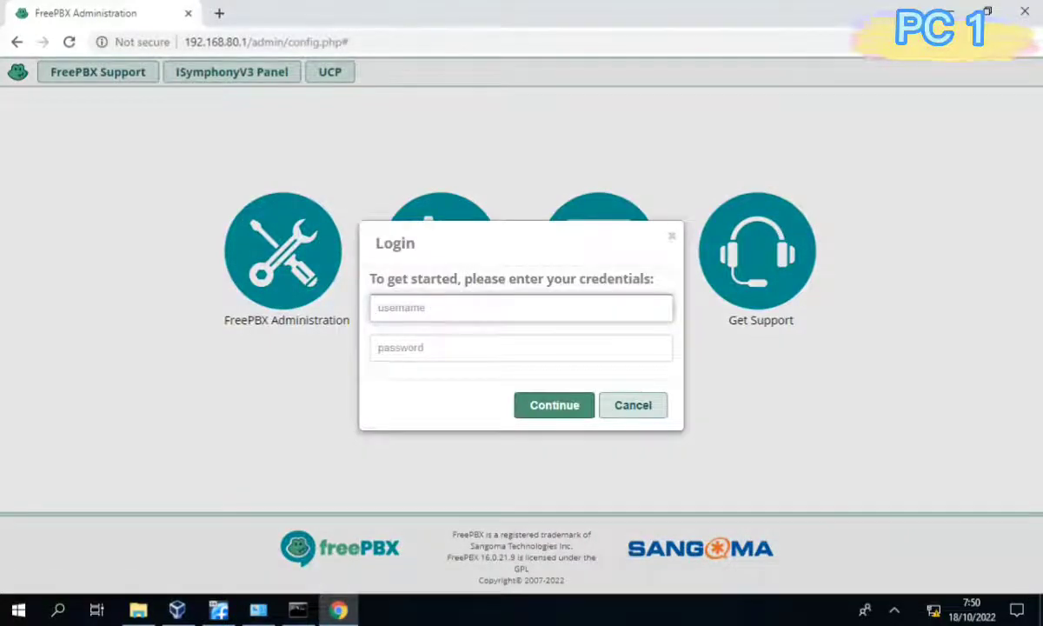
text(admin)
key(Tab)
text(•••••••••••)
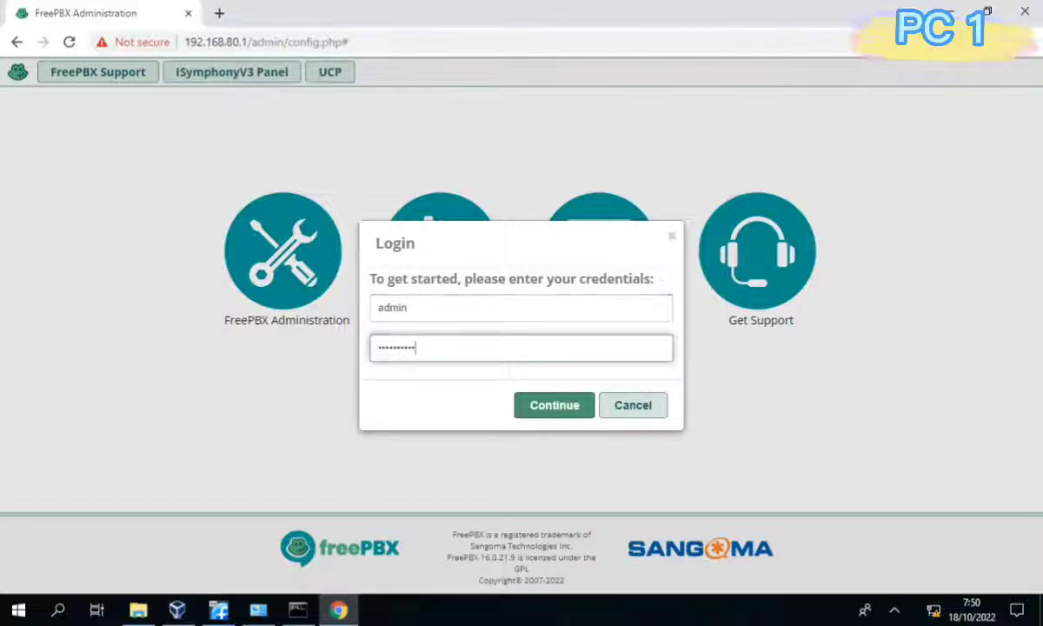
click(554, 405)
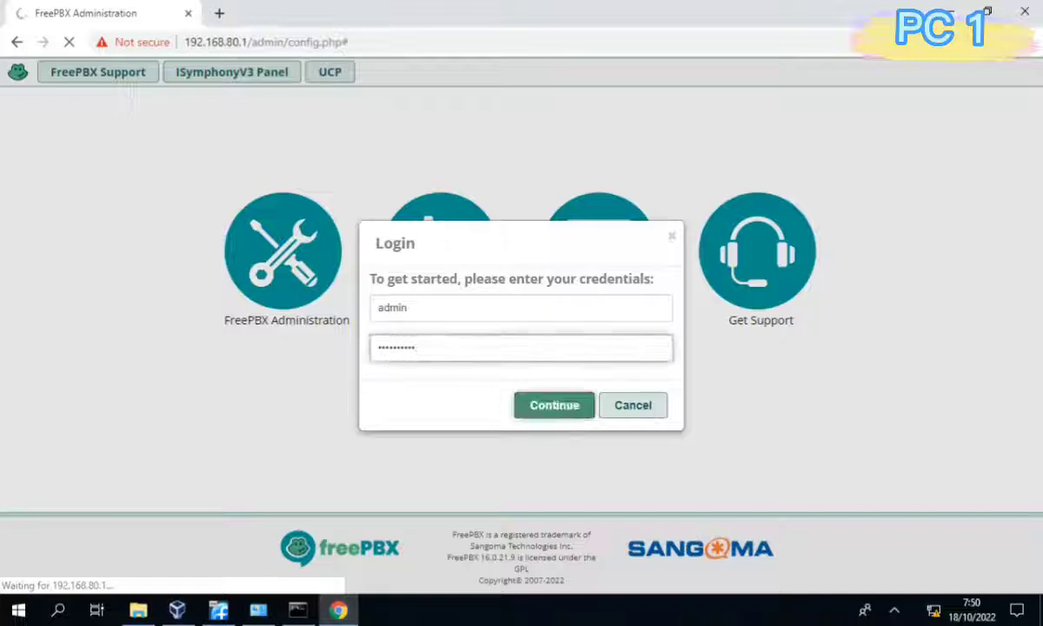
key(Return)
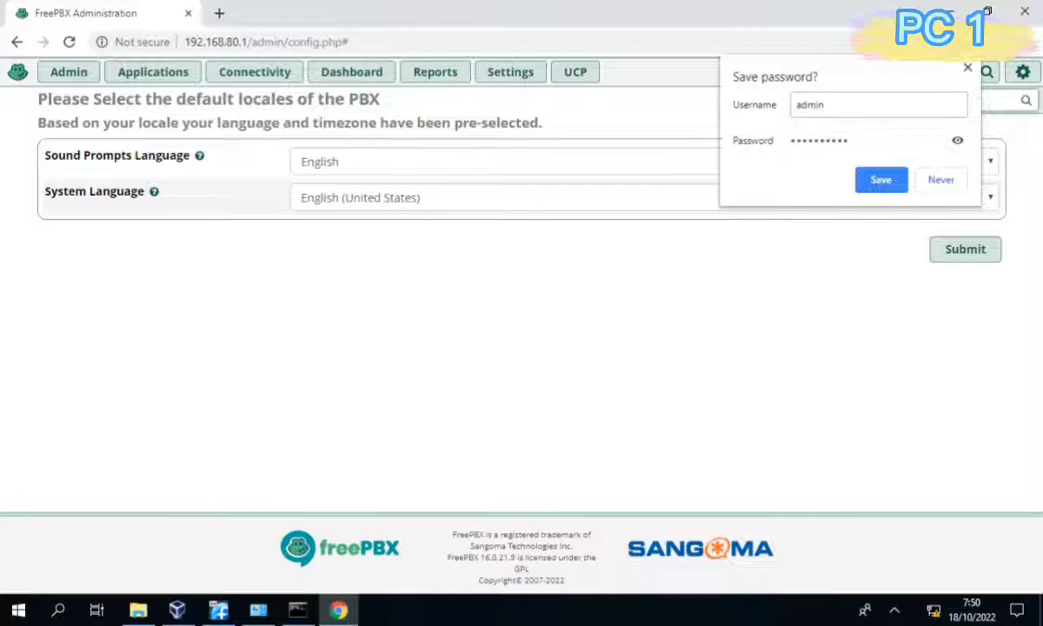
Dismiss the password bubble, accept English default locales, and abort the Smart Firewall wizard.
click(881, 180)
click(964, 249)
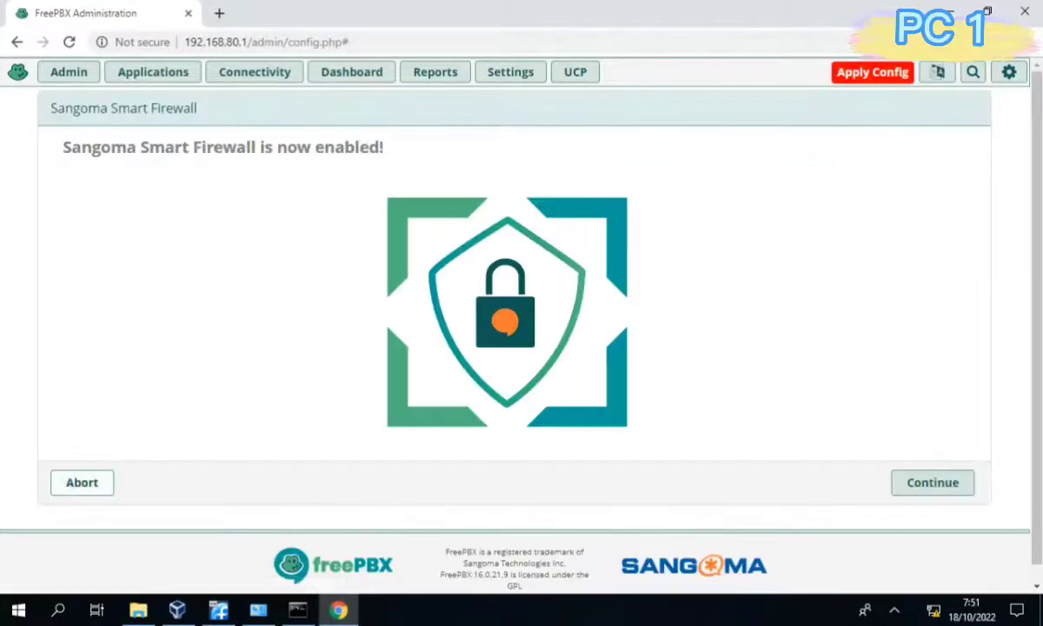
click(82, 482)
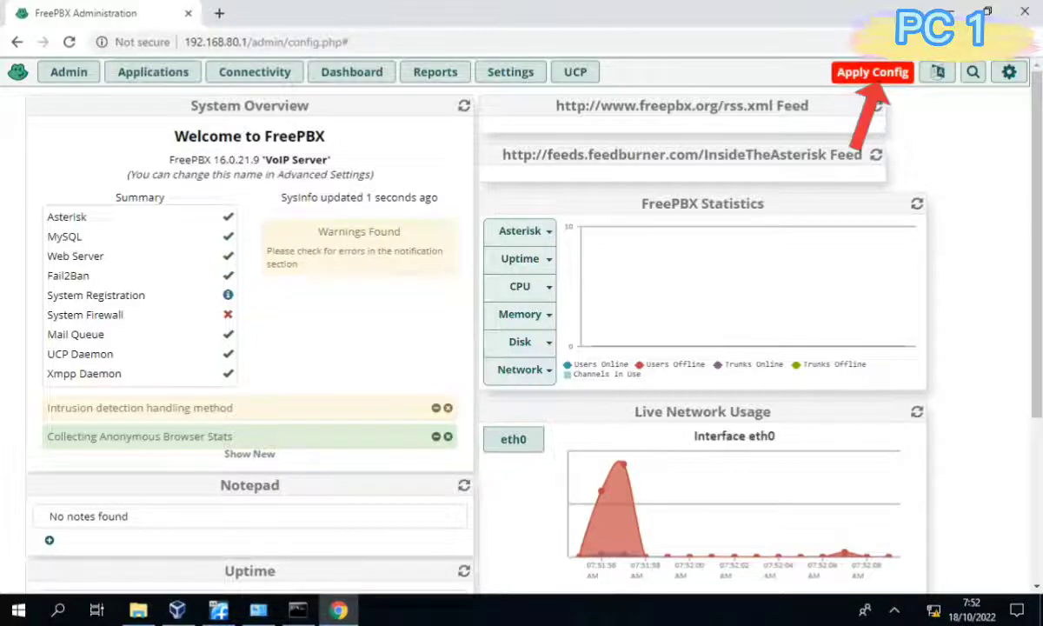
Apply the pending config, then go to Connectivity > Trunks and list the Add Trunk types.
click(873, 73)
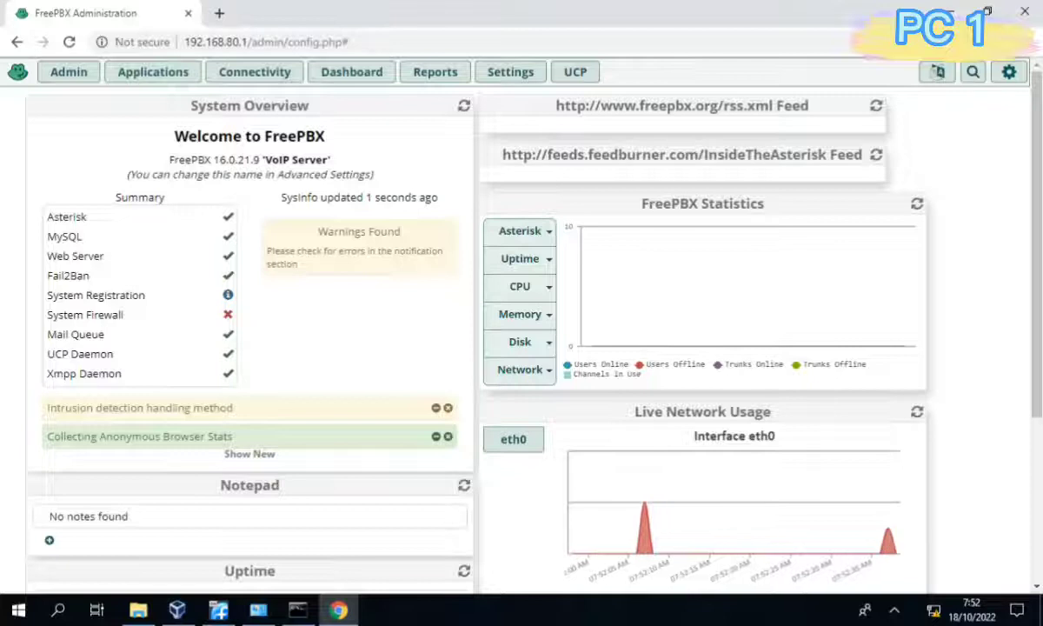
click(255, 73)
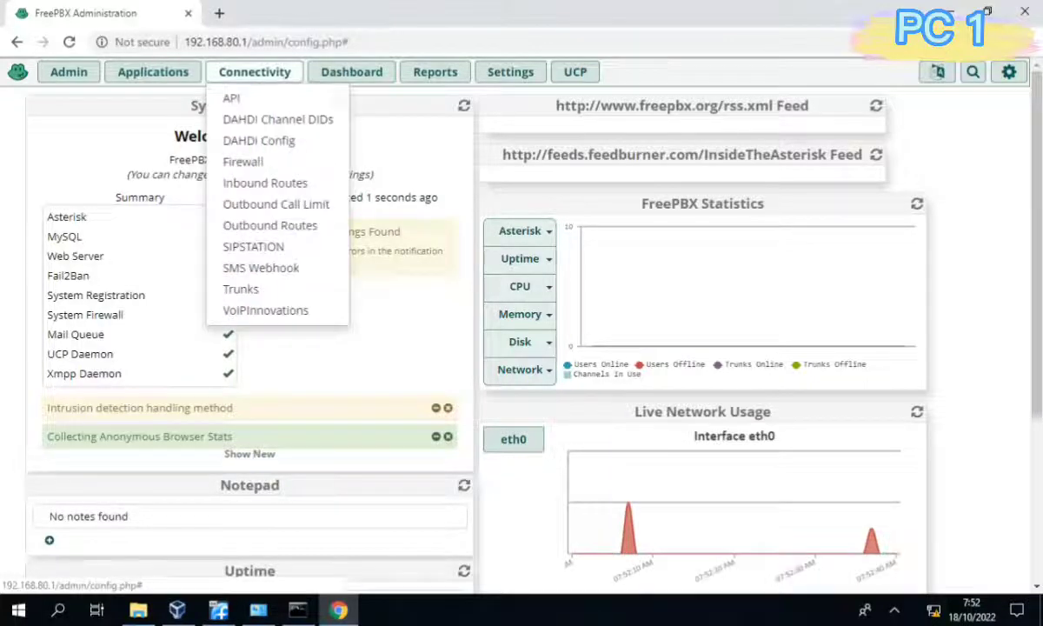
click(239, 289)
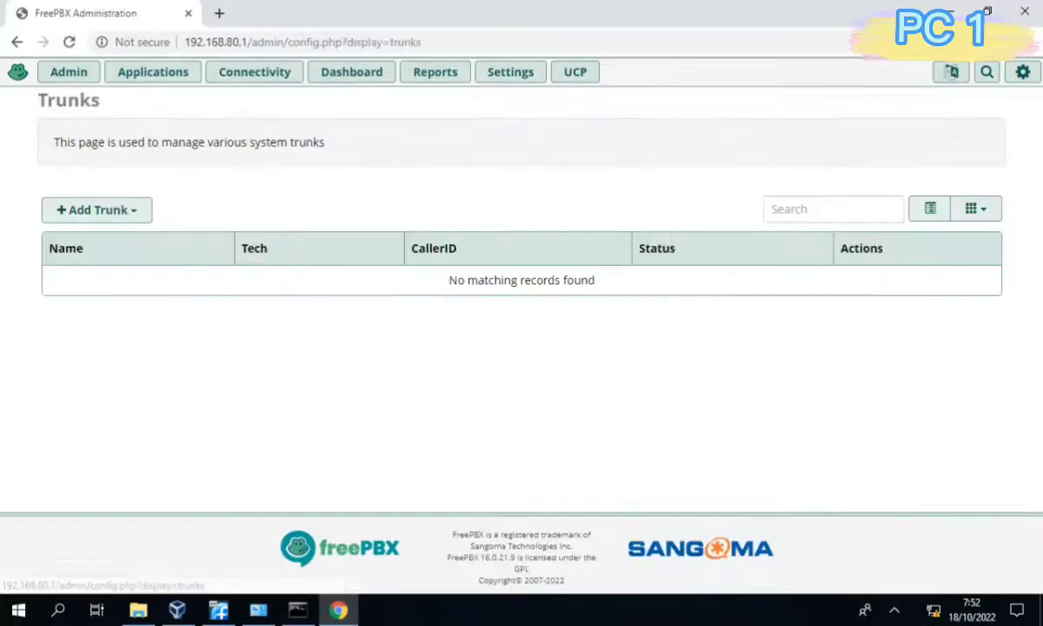
click(96, 210)
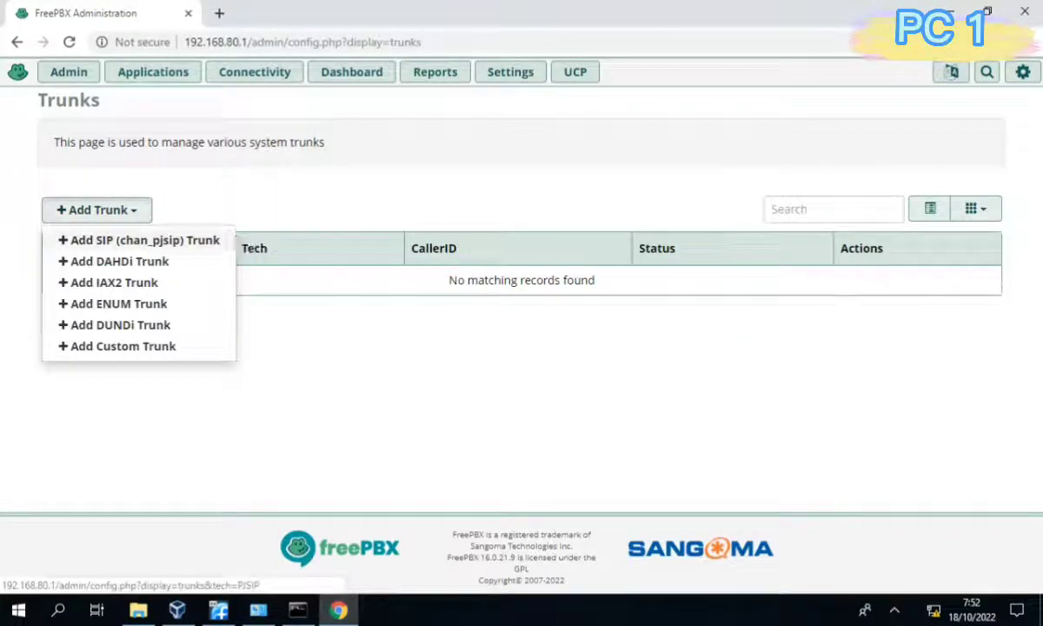
Add a chan_pjsip trunk named Trunk_To_Server2 with authentication set to None.
click(139, 240)
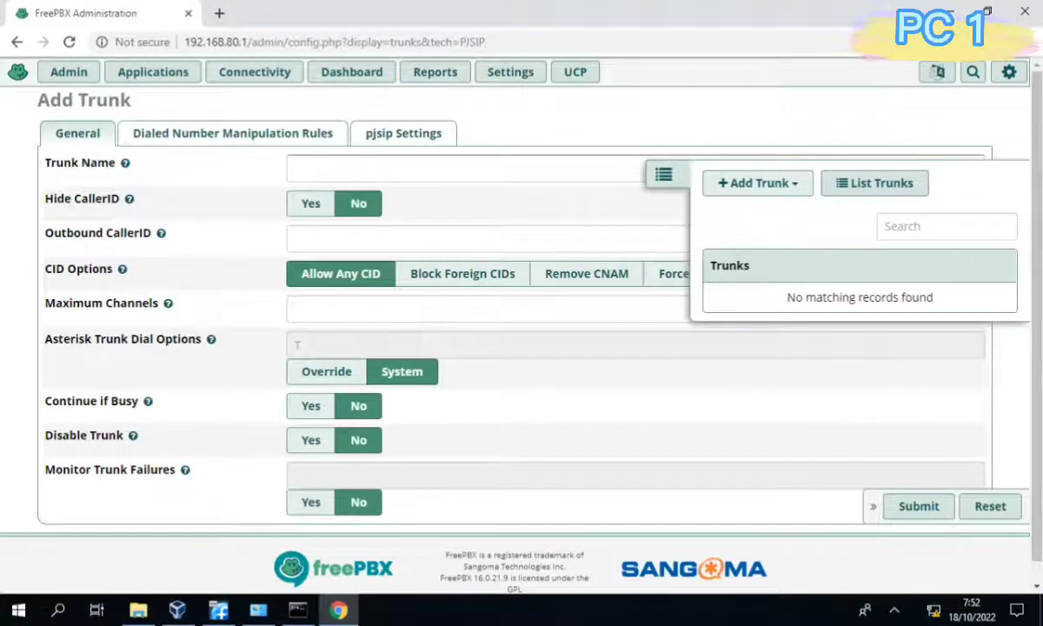
text(Trunk_To_Server2)
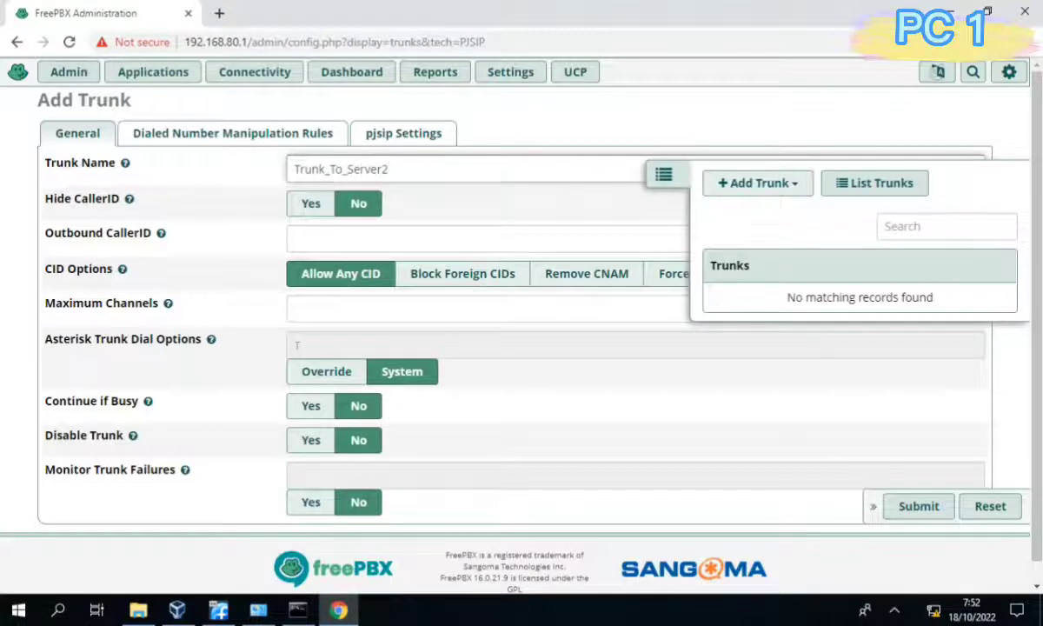
click(664, 175)
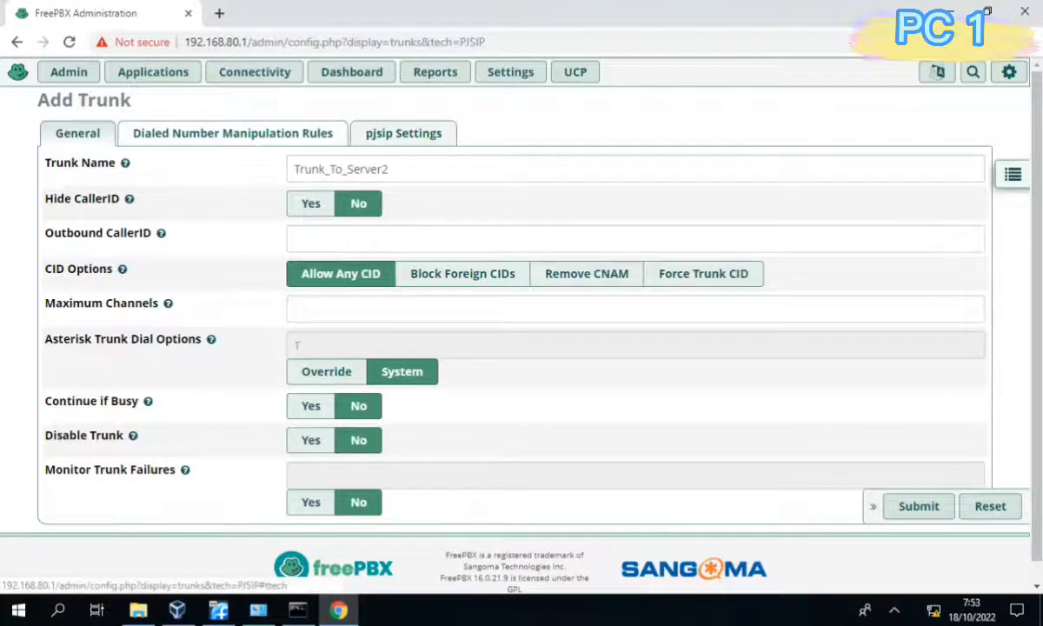
click(403, 133)
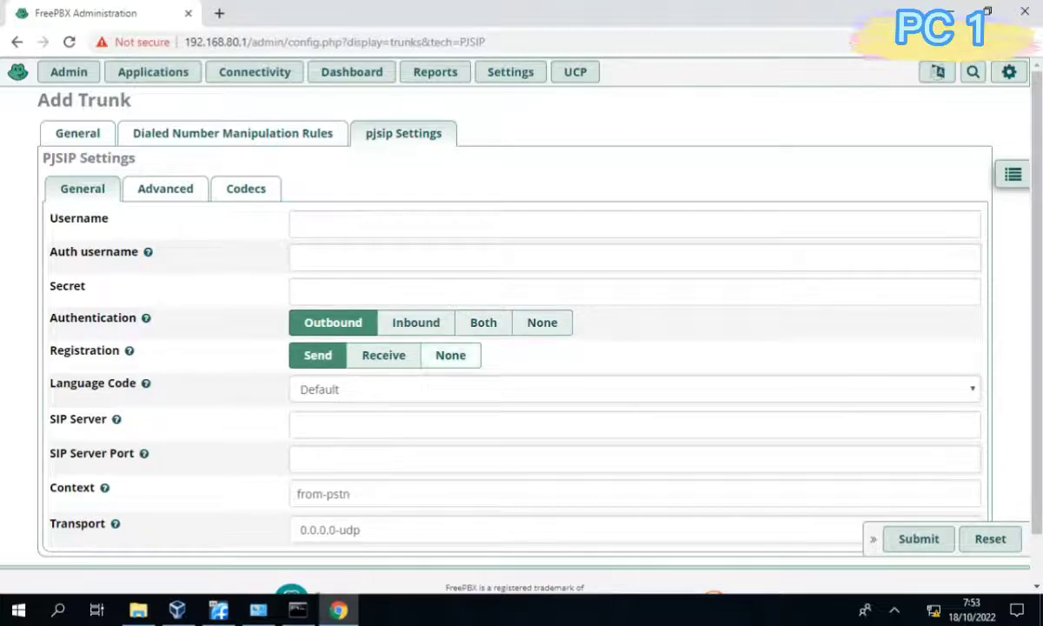
click(541, 323)
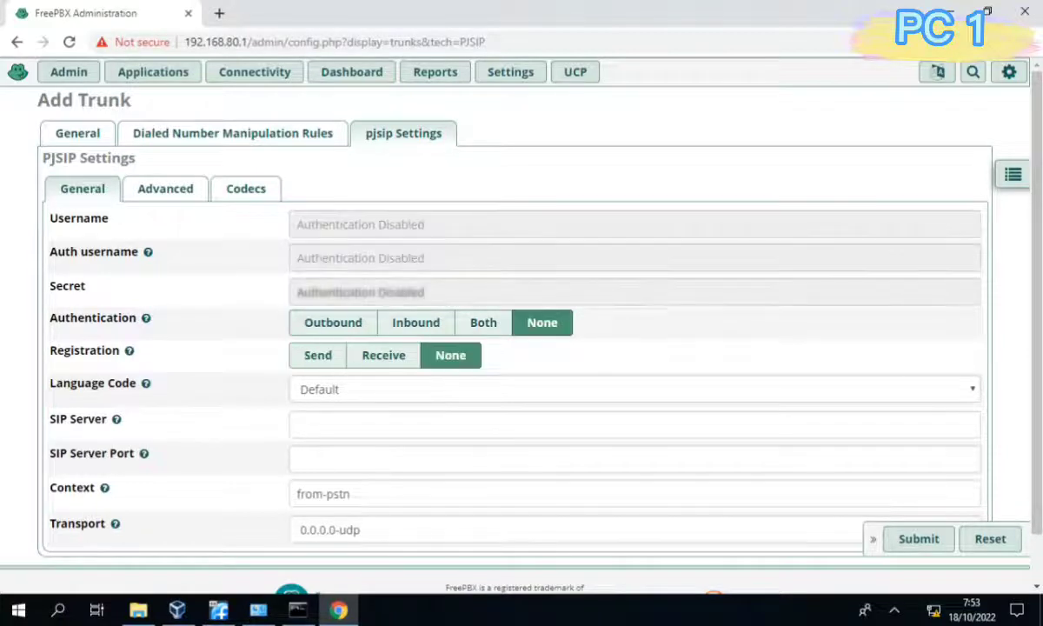
Point the trunk at SIP server 192.168.50.1, port 5060, with context from-internal.
click(334, 425)
text(192.168.)
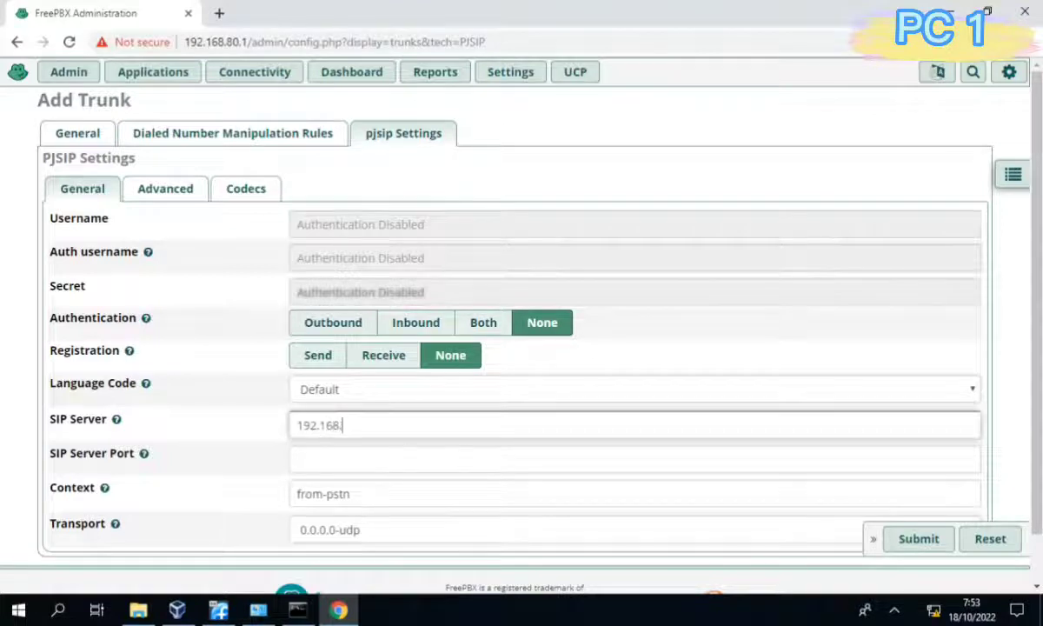
text(50.1)
key(Tab)
text(5060)
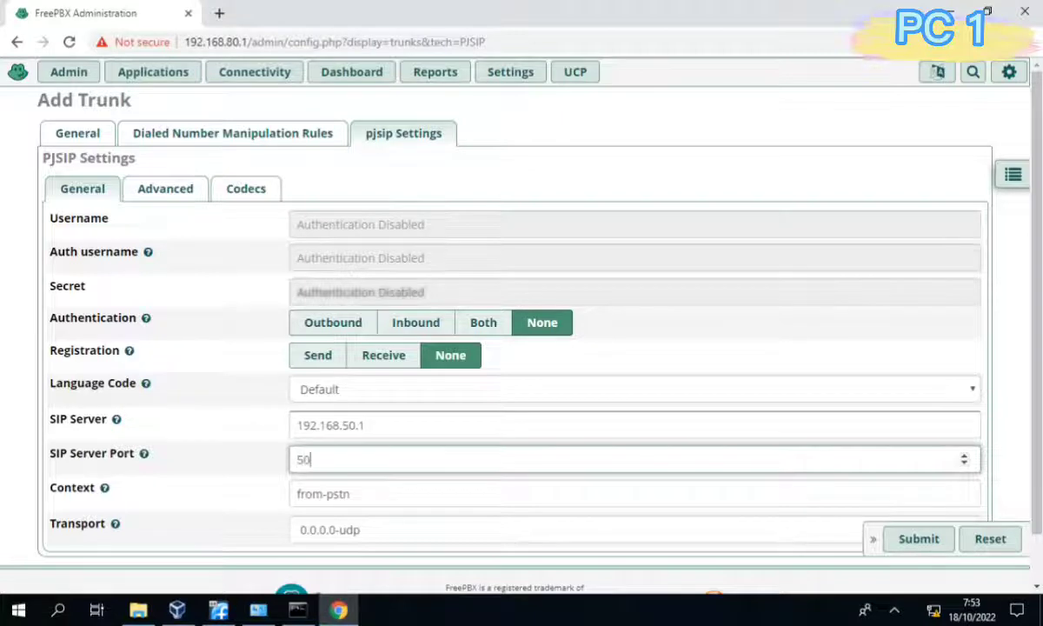
key(Tab)
key(BackSpace)
key(BackSpace)
key(BackSpace)
key(BackSpace)
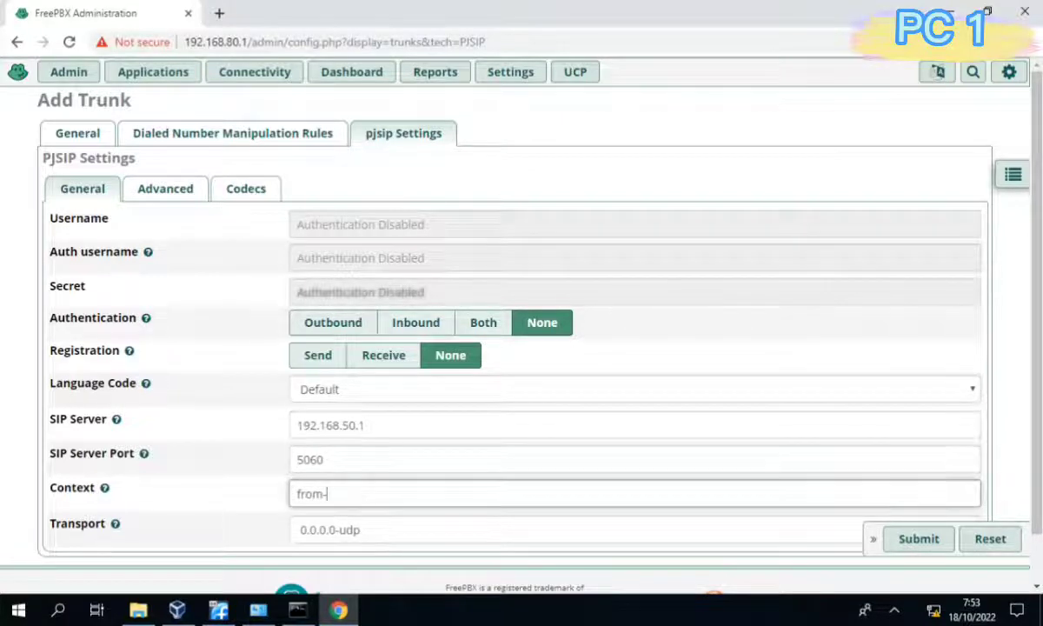
text(internal)
scroll(522, 347, down, 1)
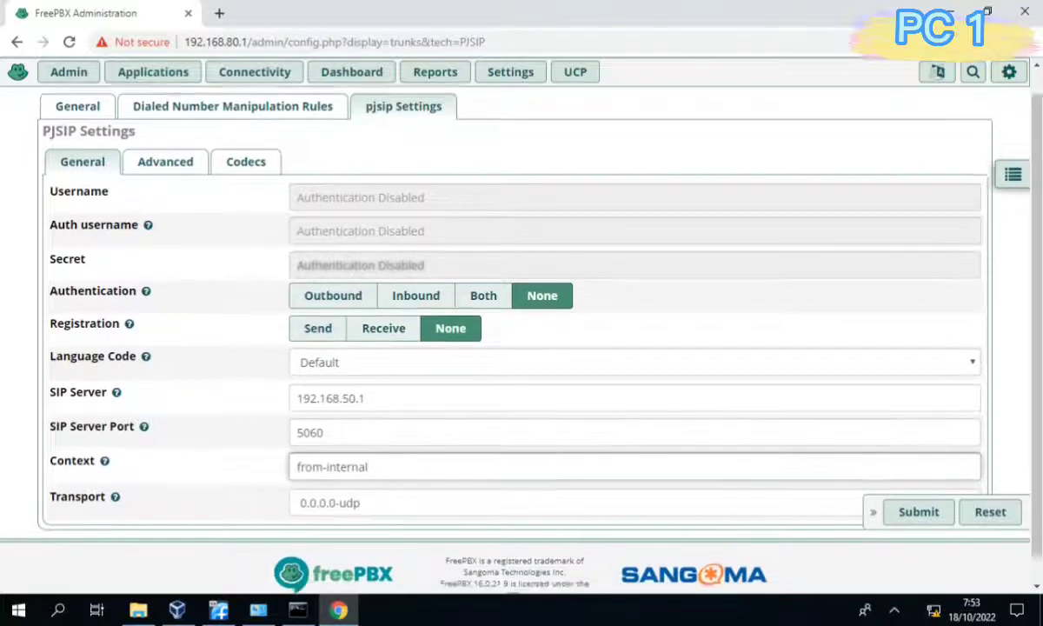
click(165, 135)
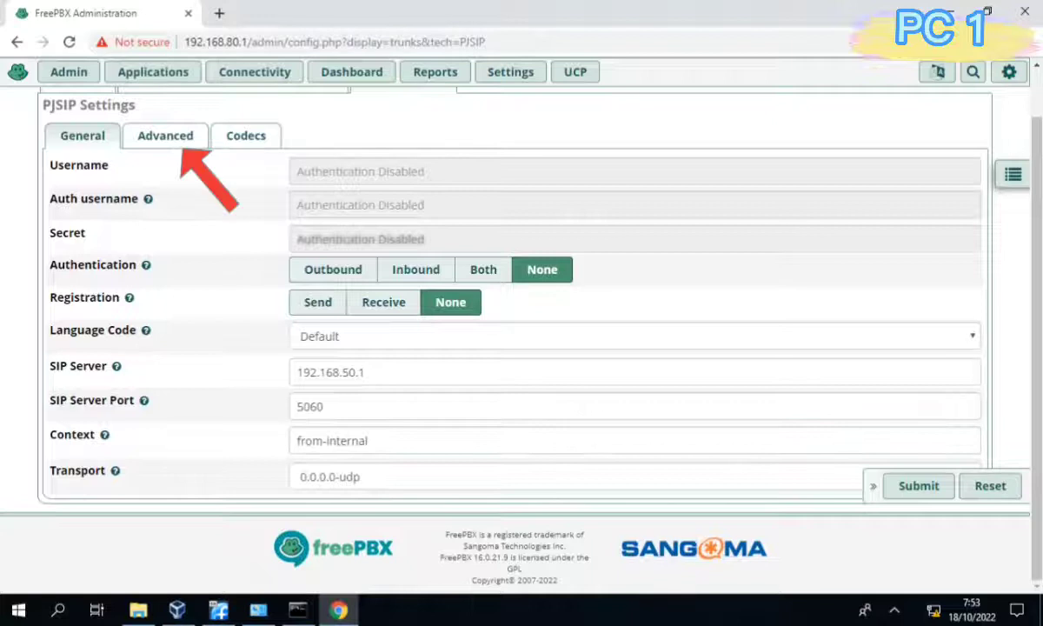
click(165, 136)
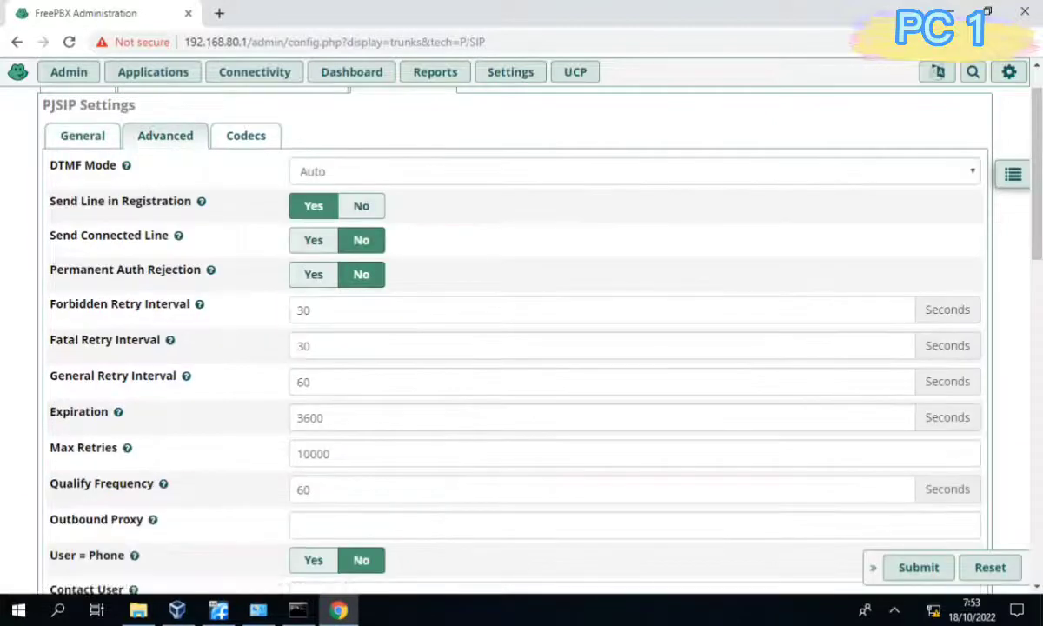
Set the trunk's DTMF mode to RFC 4733.
click(635, 171)
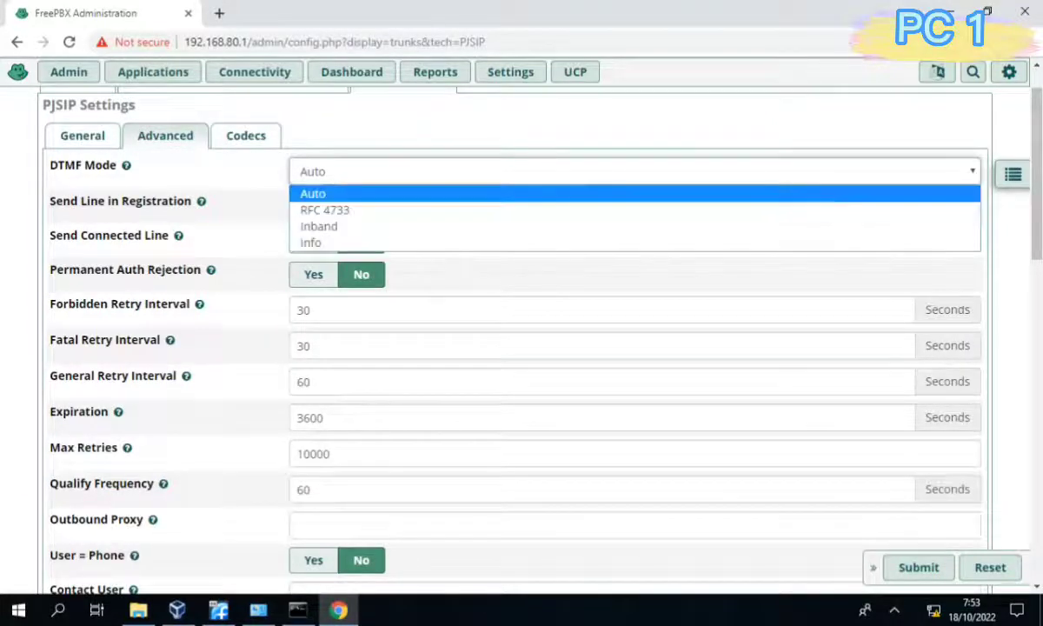
click(634, 210)
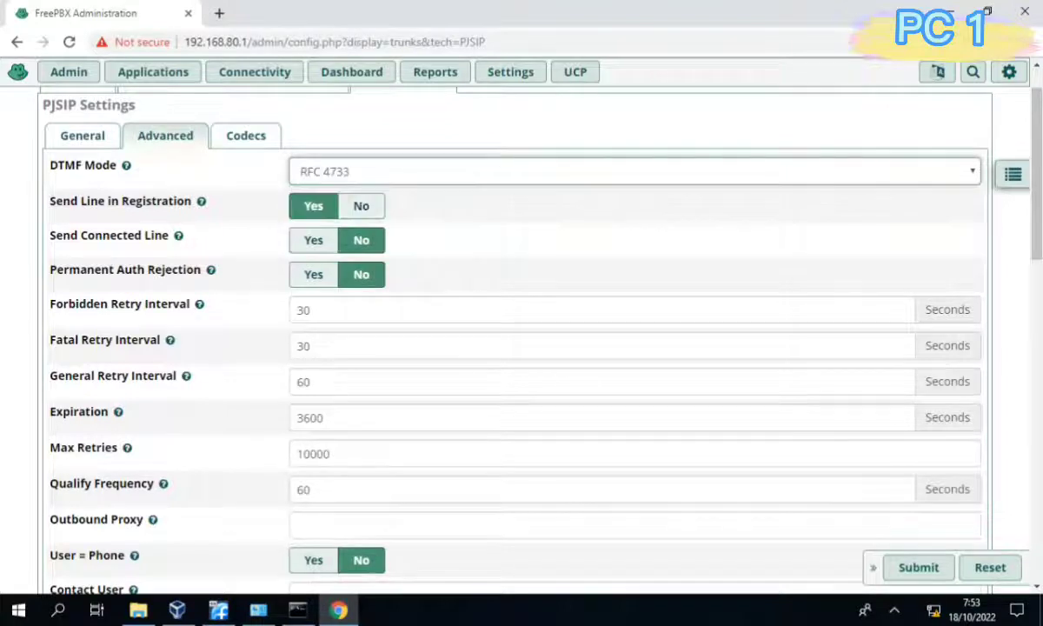
scroll(869, 182, down, 7)
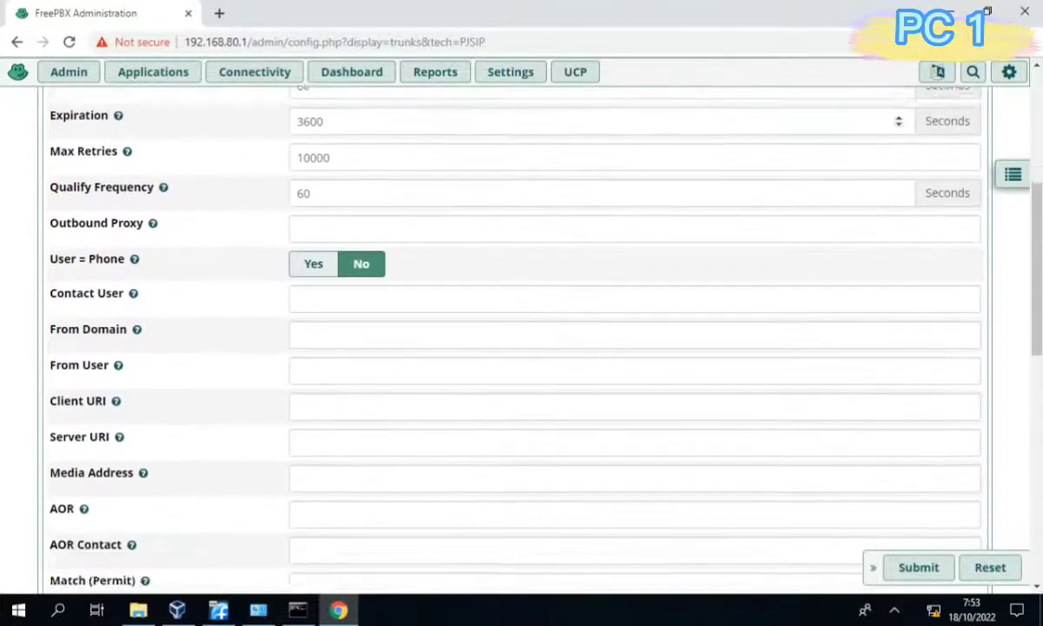
scroll(521, 348, down, 5)
Enter from-trunk as the trunk's Message Context.
click(296, 476)
text(from)
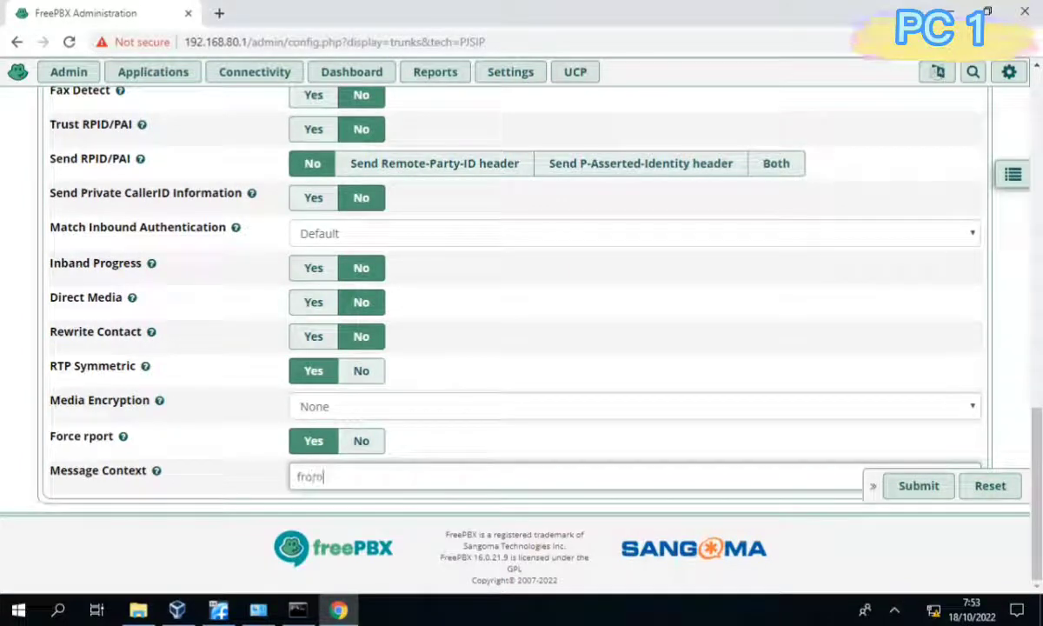
text(-trunk)
scroll(521, 330, up, 10)
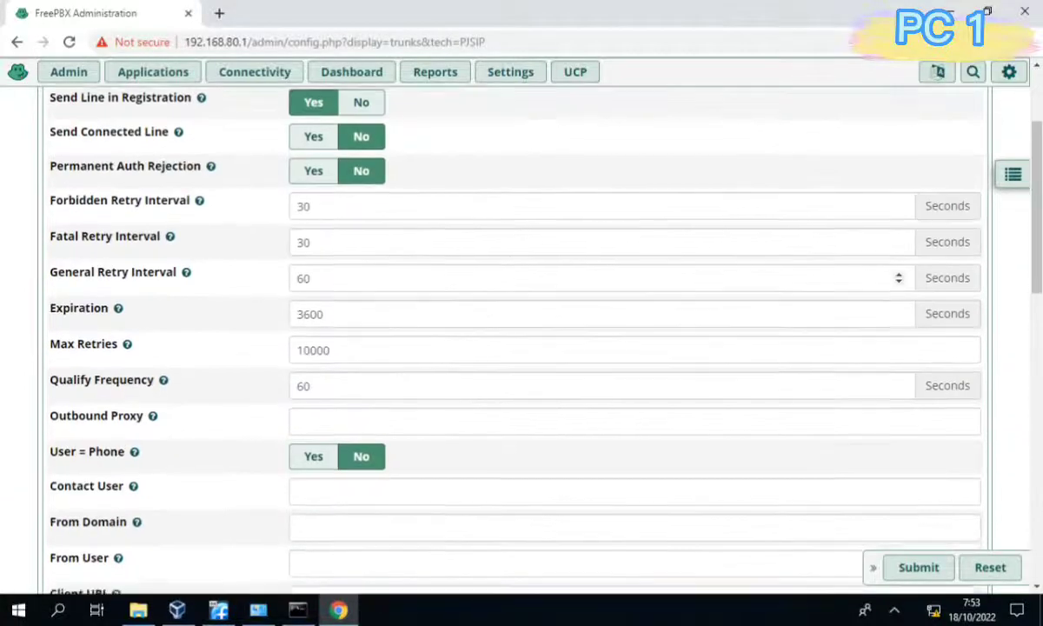
scroll(521, 330, down, 6)
scroll(521, 330, down, 4)
scroll(522, 330, up, 12)
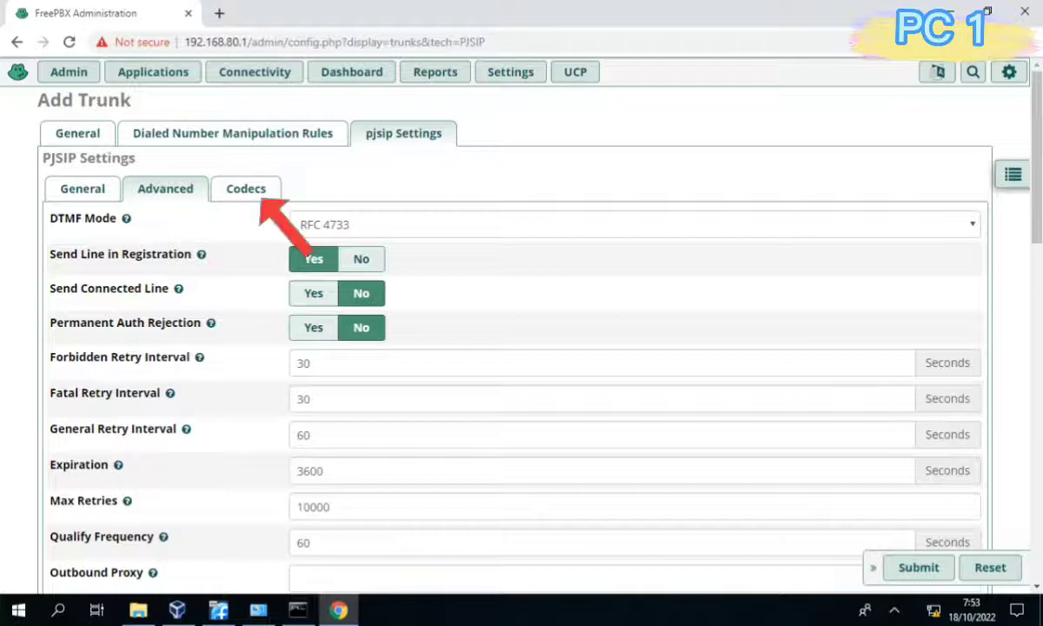
click(246, 189)
Disable the gsm, g726 and g722 codecs, leaving only ulaw and alaw.
scroll(522, 347, down, 1)
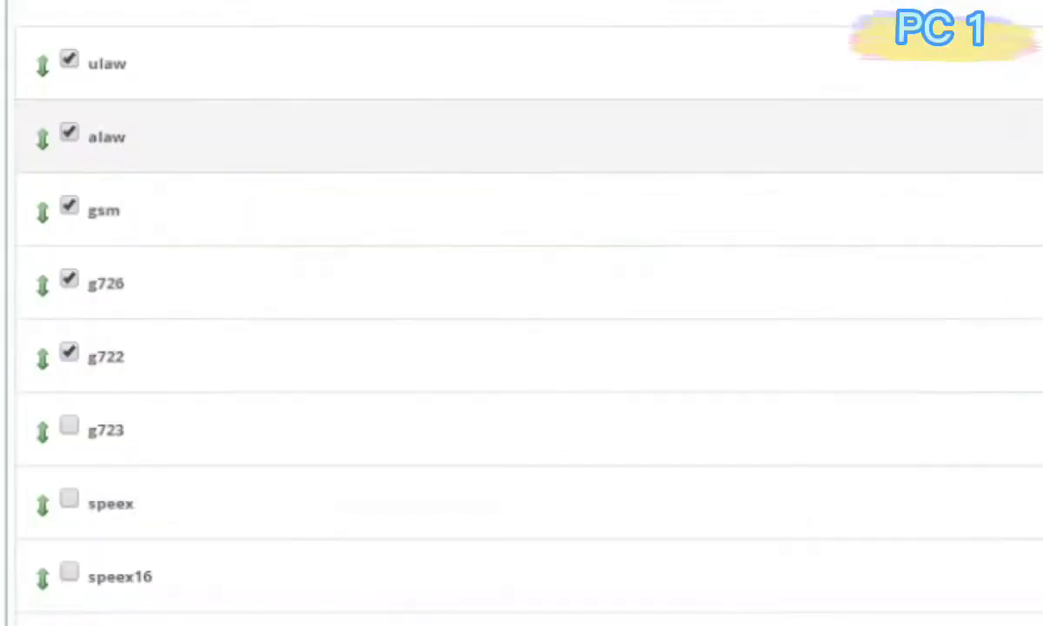
click(70, 206)
click(70, 279)
click(70, 352)
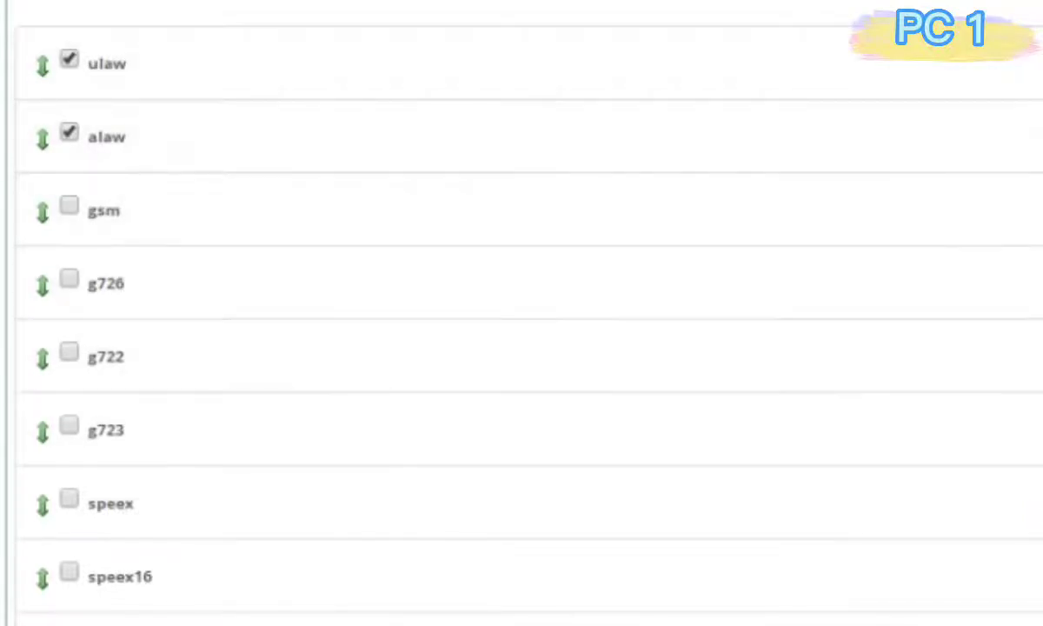
Submit Trunk_To_Server2 without an outbound caller ID and apply the configuration.
click(918, 566)
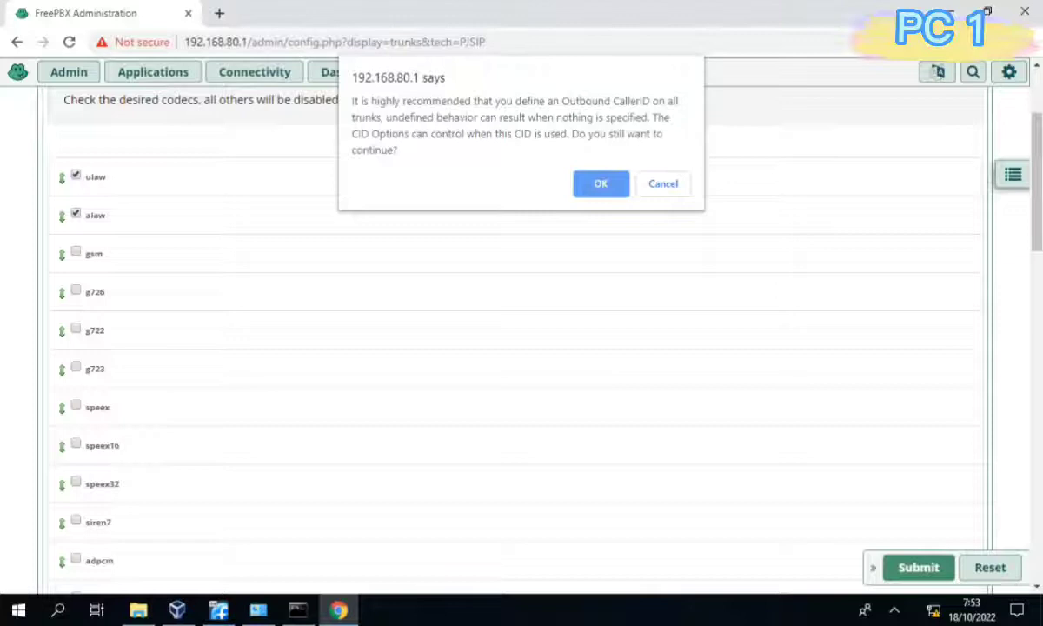
key(Return)
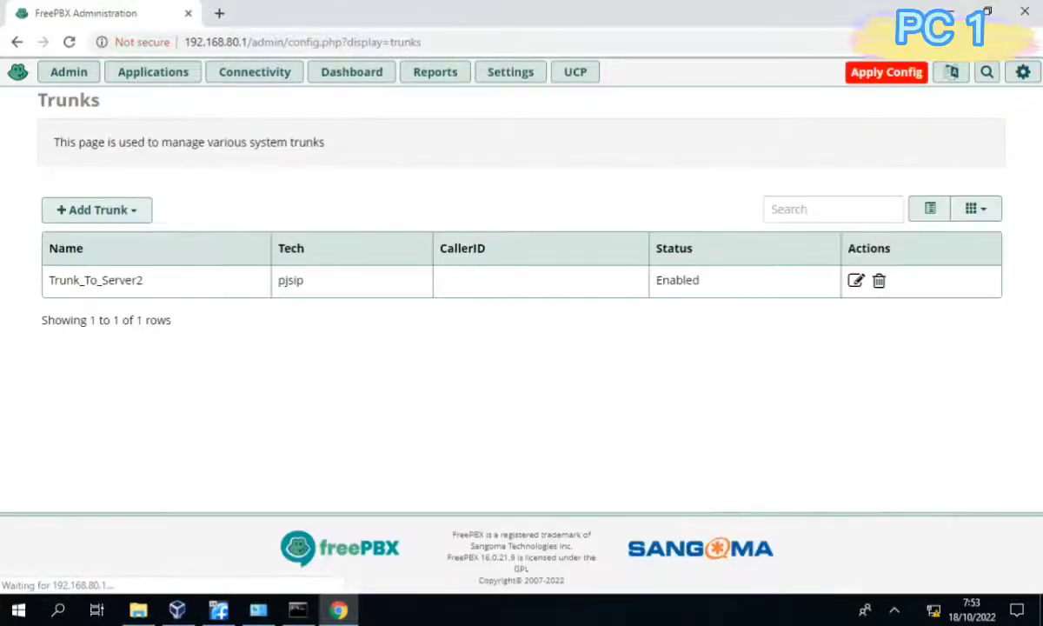
click(885, 72)
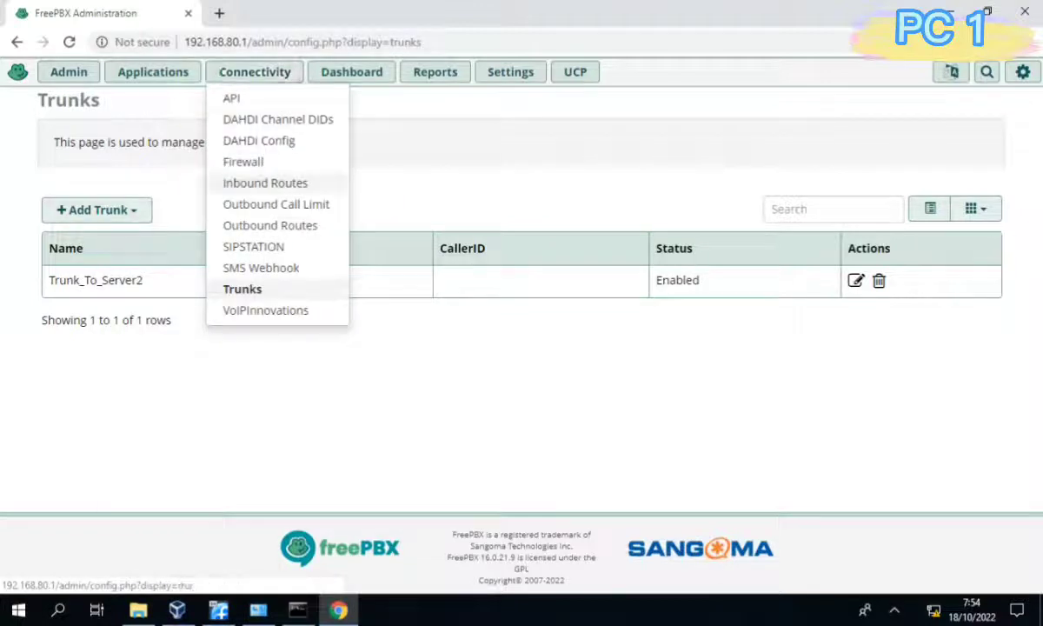
mouse_move(153, 72)
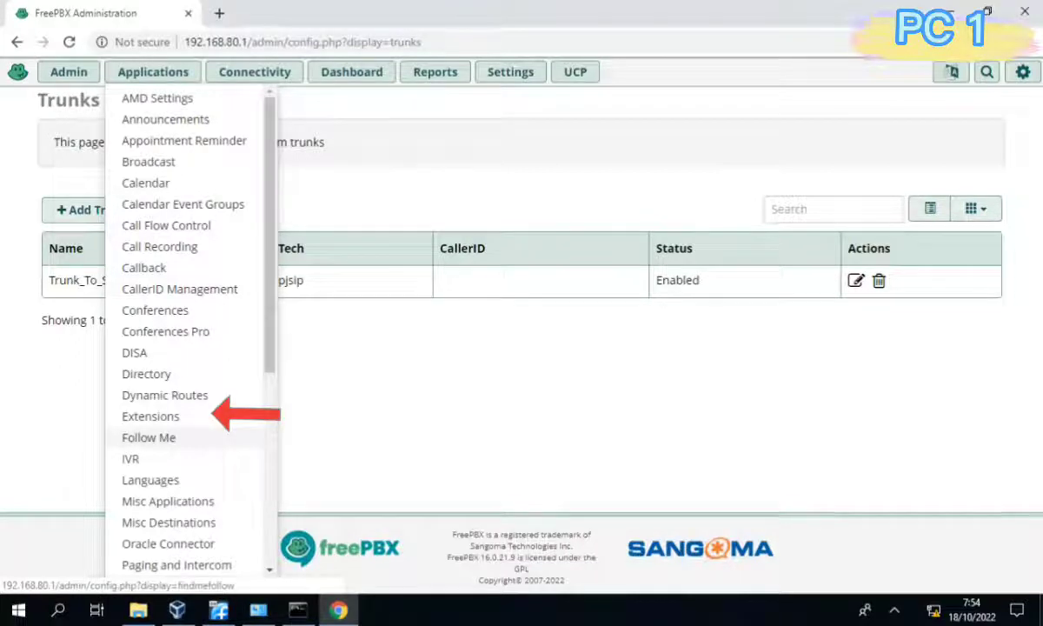
Start a new PJSIP extension numbered 1001.
click(150, 416)
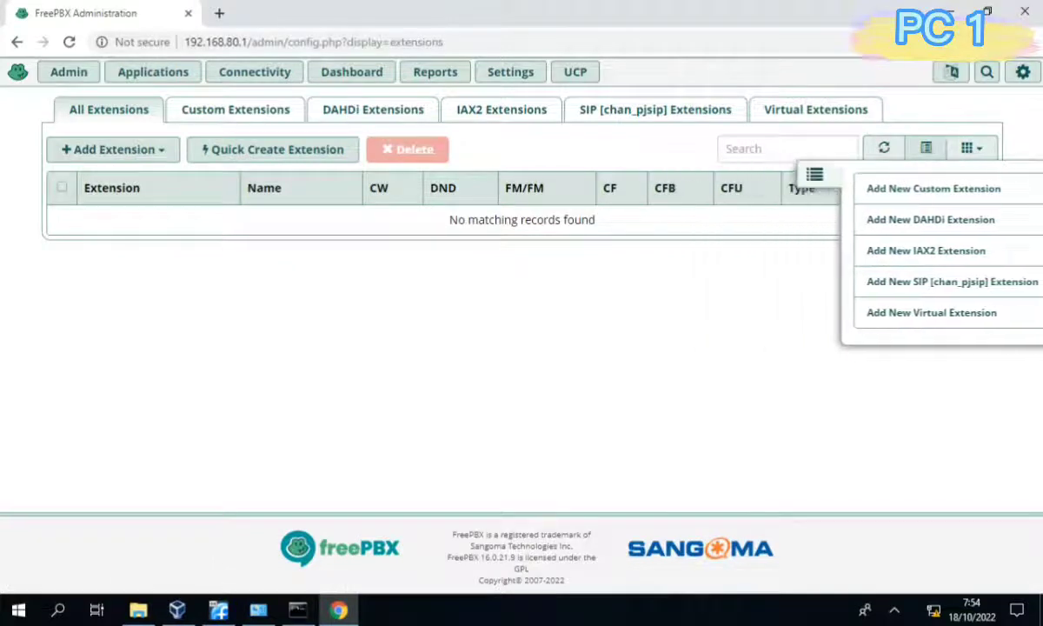
click(119, 150)
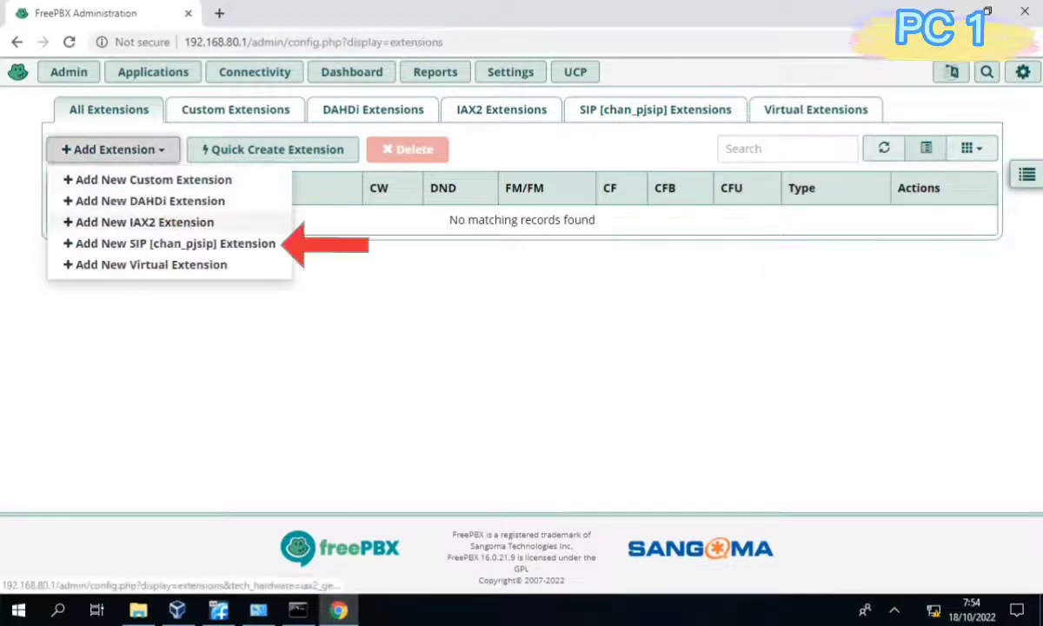
click(174, 243)
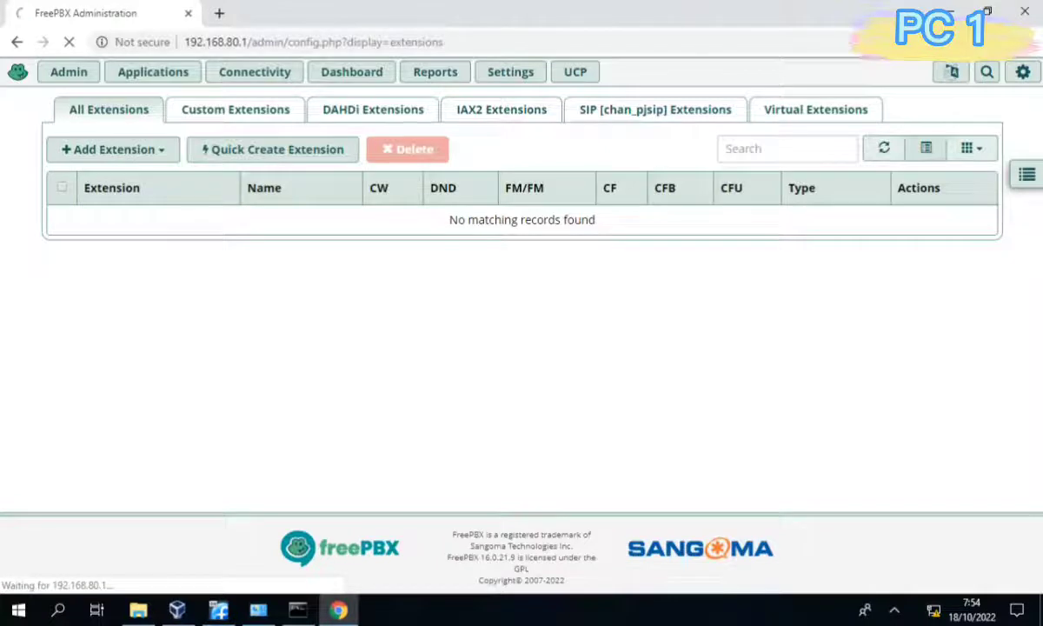
click(530, 258)
text(1001)
key(Tab)
Give extension 1001 display name Room1, replace its secret with a simple one, and submit.
click(530, 294)
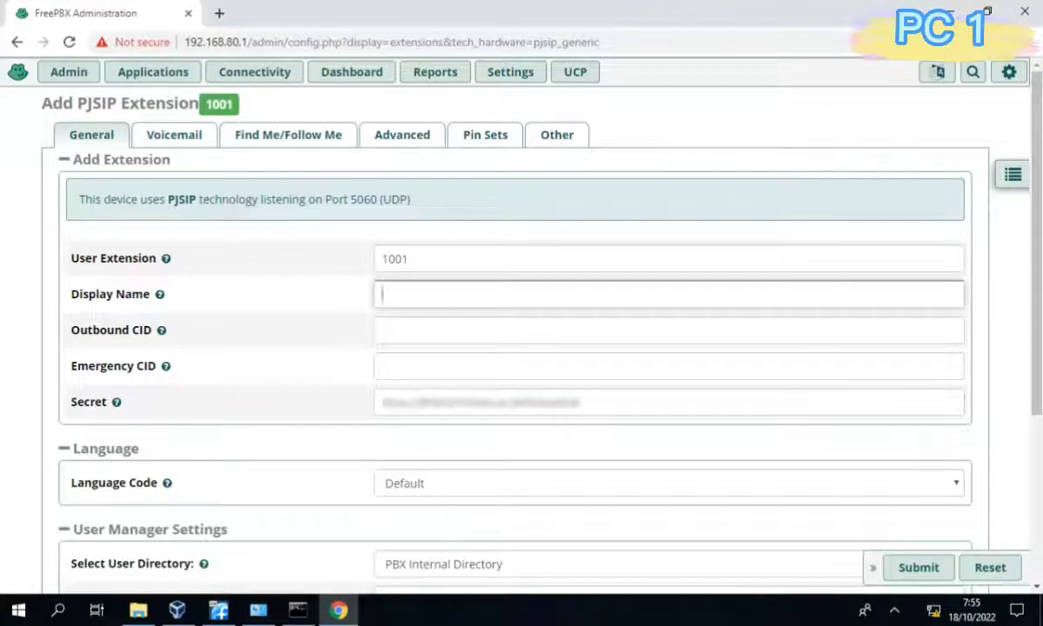
text(Room1)
click(414, 401)
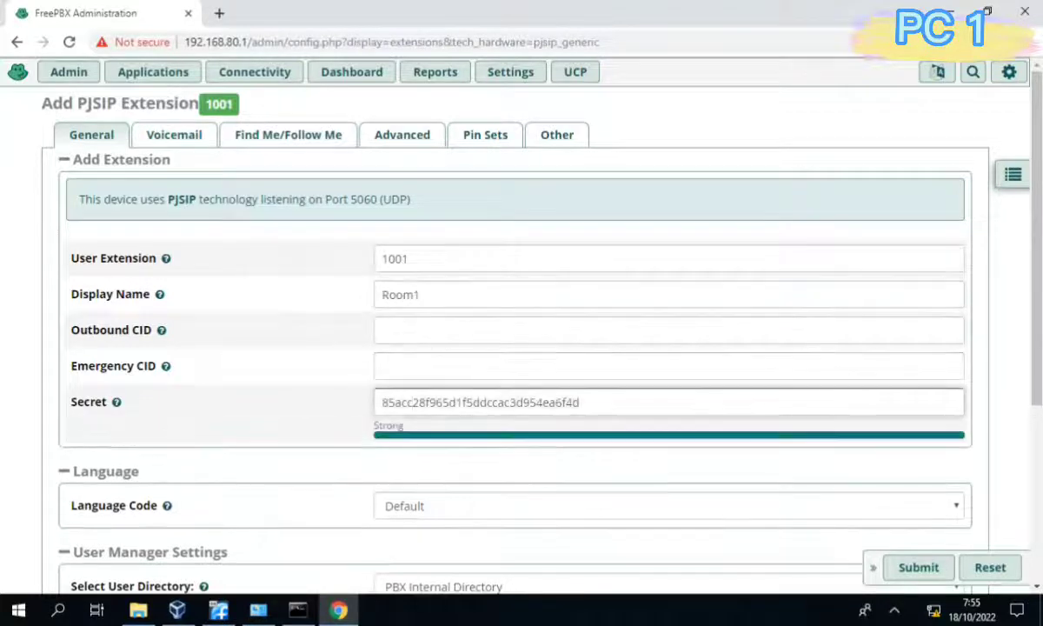
double_click(414, 402)
text(r)
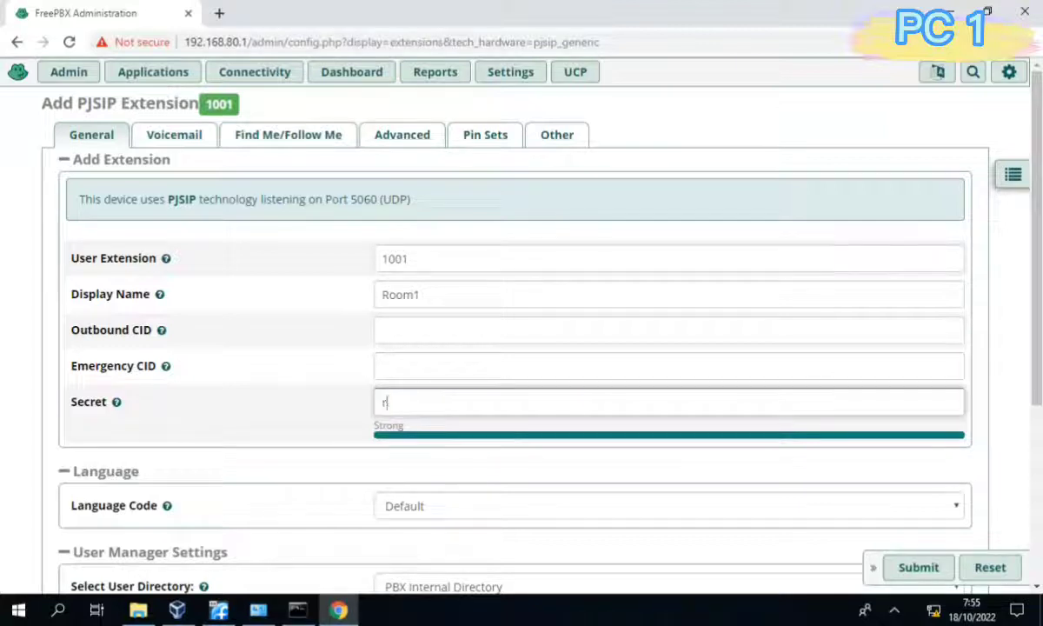
text(oom1)
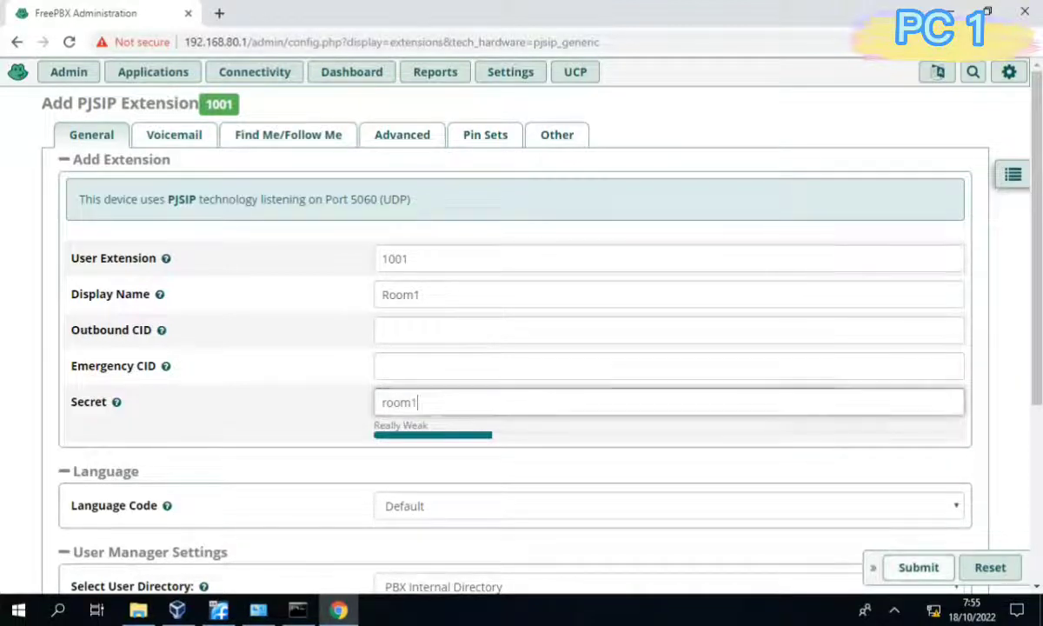
key(Return)
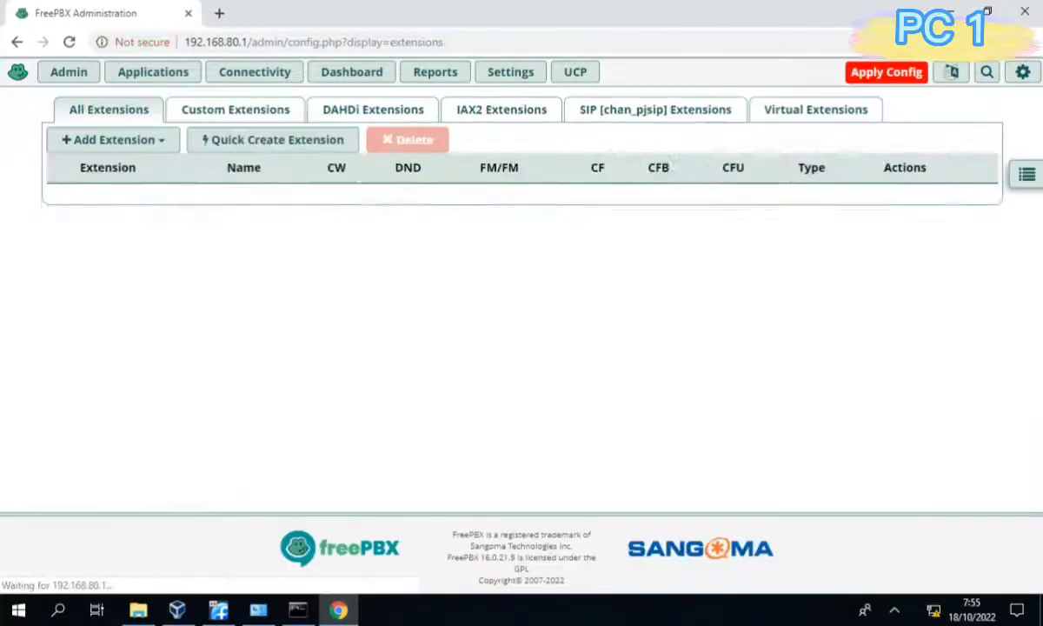
click(674, 174)
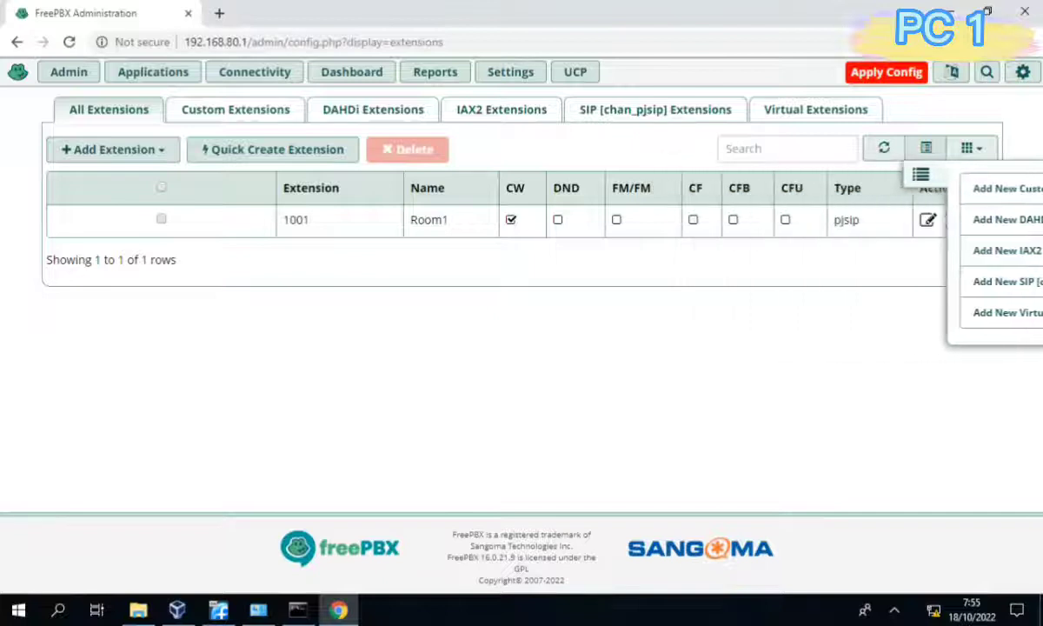
Add PJSIP extension 1002 with display name Room2 and a simple secret.
click(113, 150)
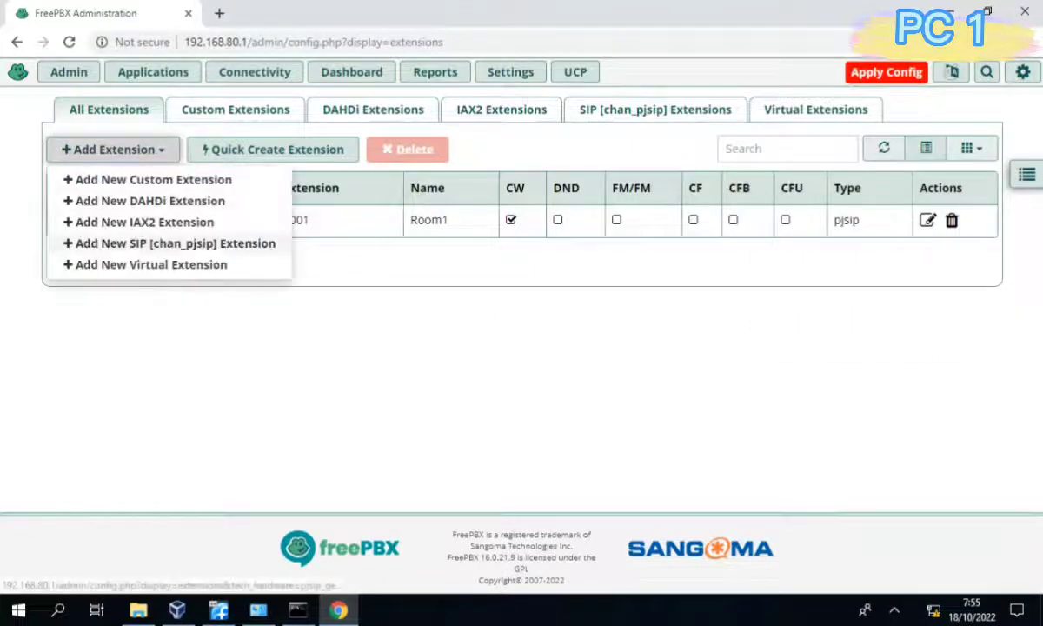
click(174, 243)
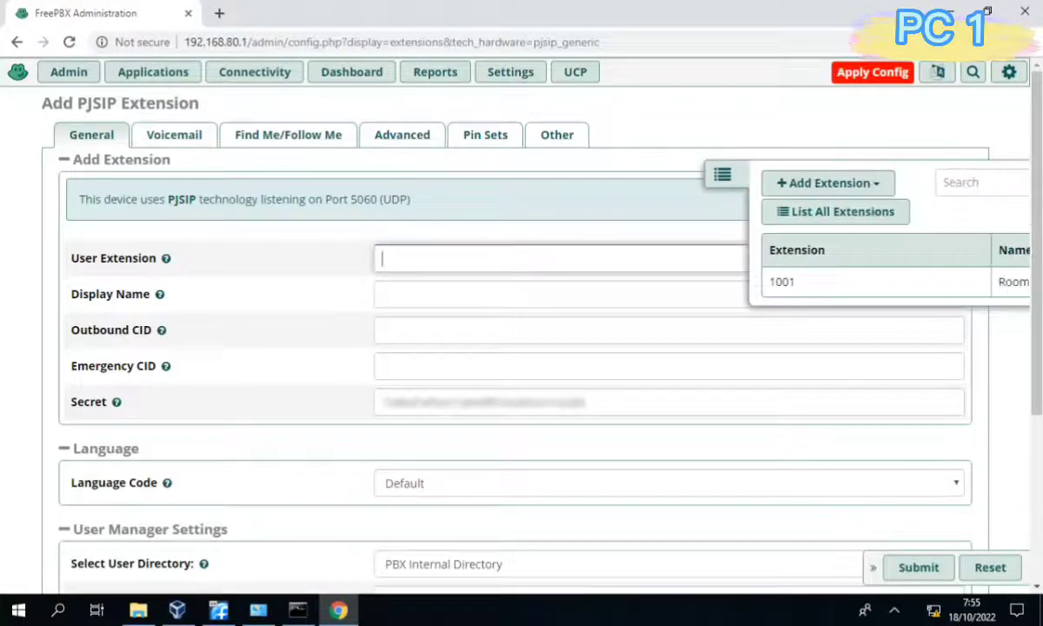
text(1002)
key(Tab)
text(Room2)
key(Tab)
key(Tab)
key(Tab)
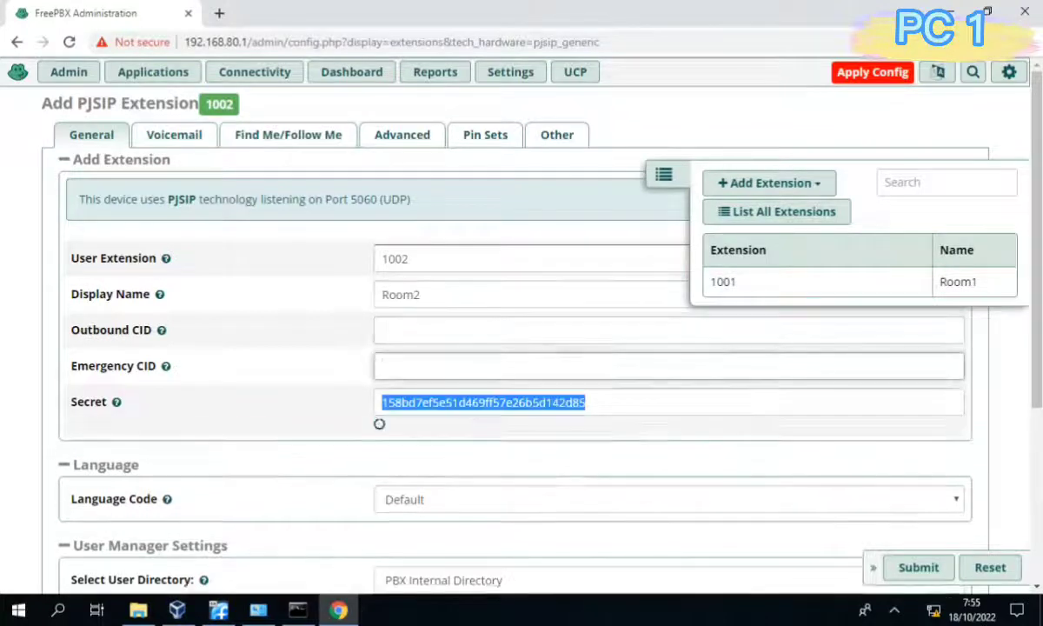
text(room2)
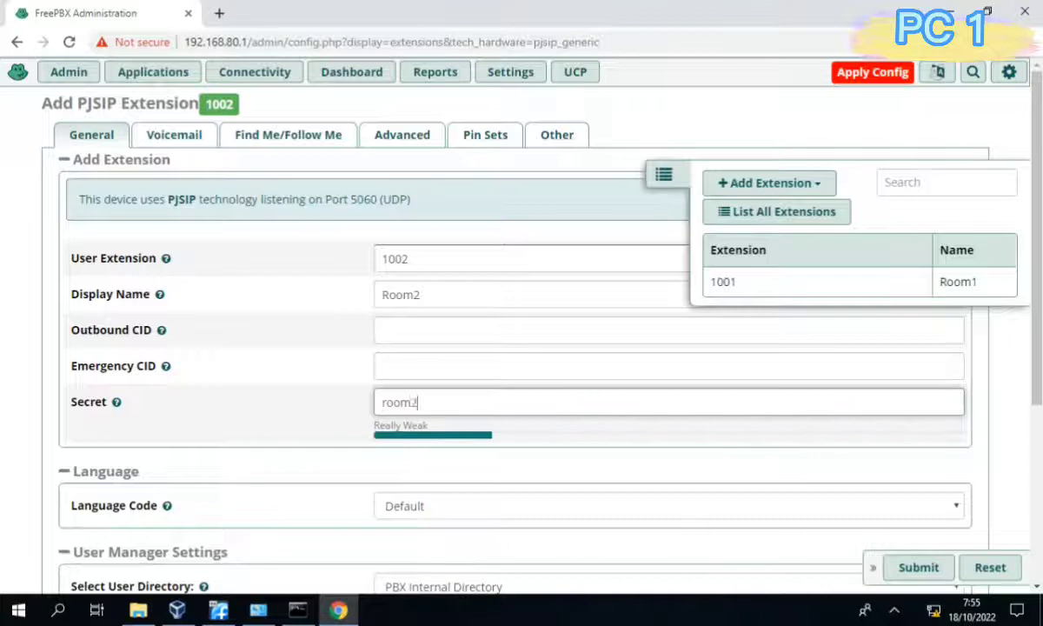
Submit extension 1002 and apply the pending configuration.
click(664, 175)
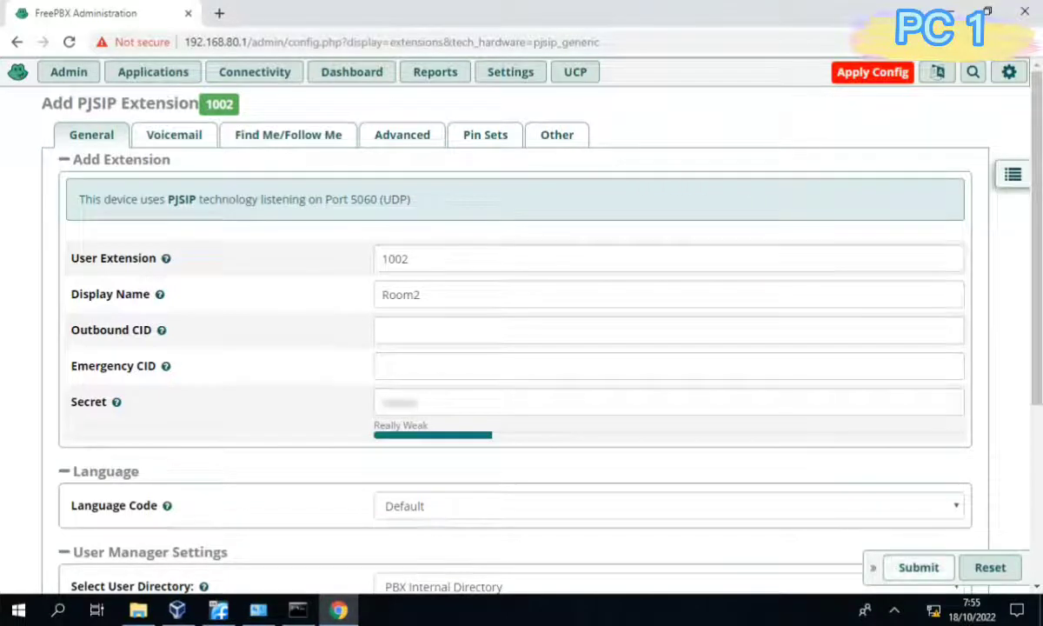
click(919, 567)
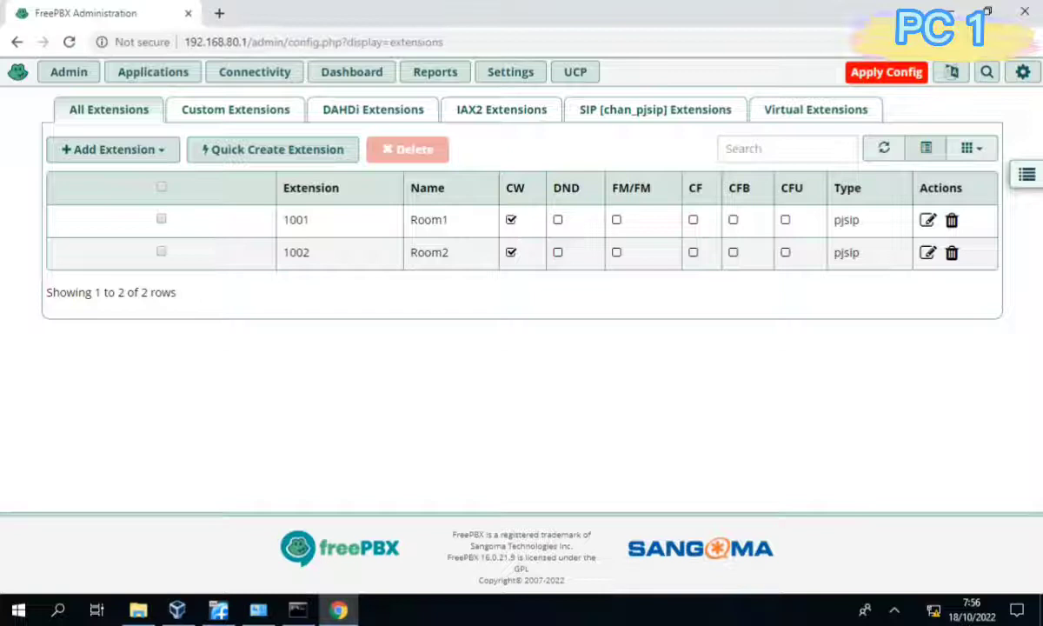
click(887, 73)
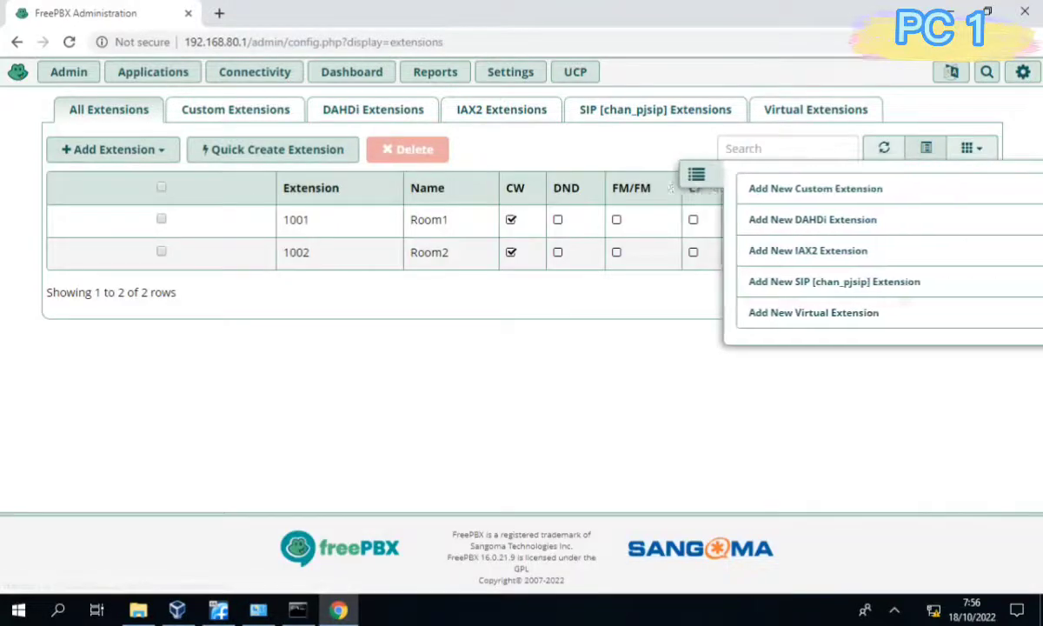
click(257, 72)
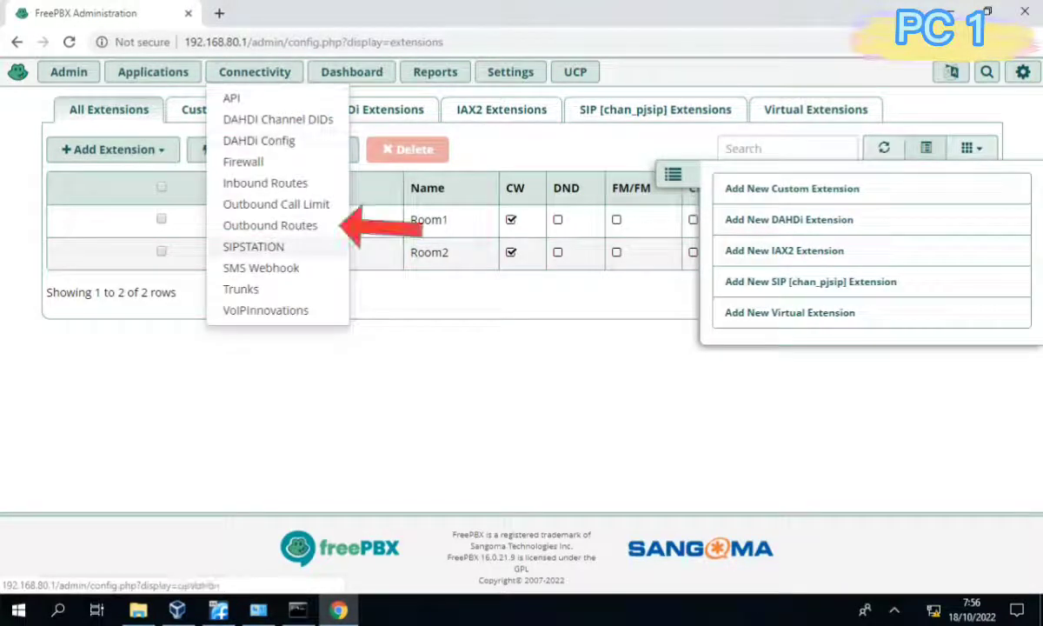
Create outbound route Out_To_Server2 using trunk Trunk_To_Server2.
click(269, 225)
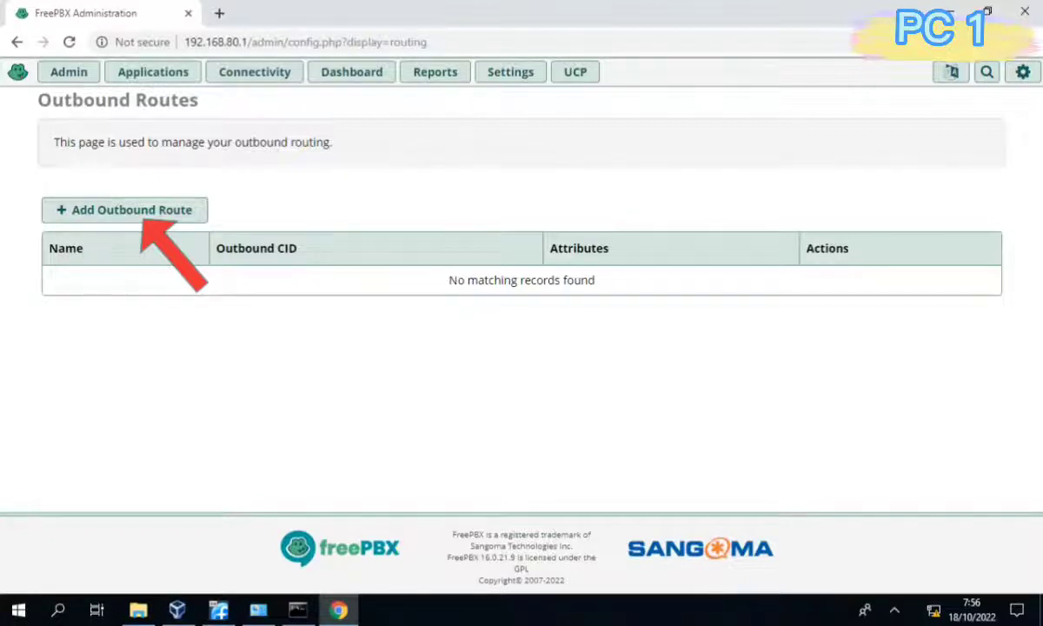
click(131, 209)
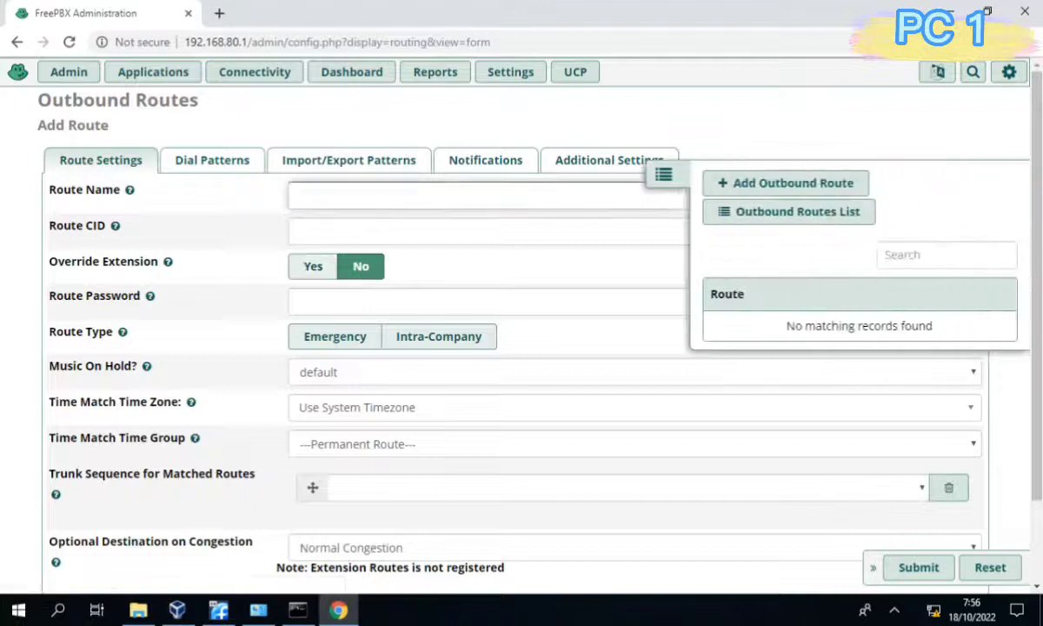
text(Out_To_)
text(Serv)
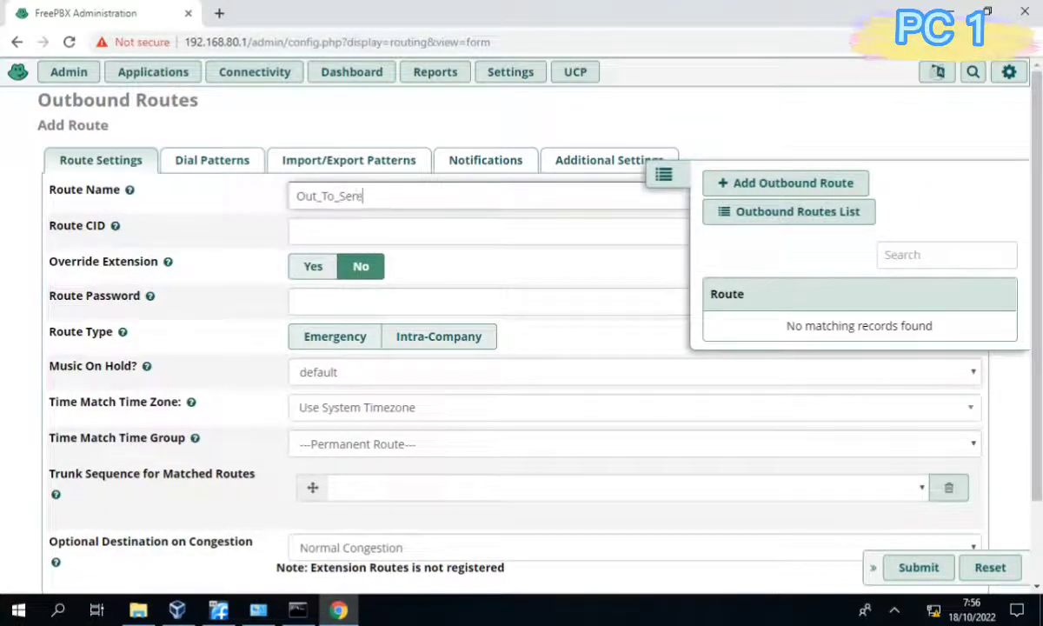
key(BackSpace)
text(ver2)
click(626, 488)
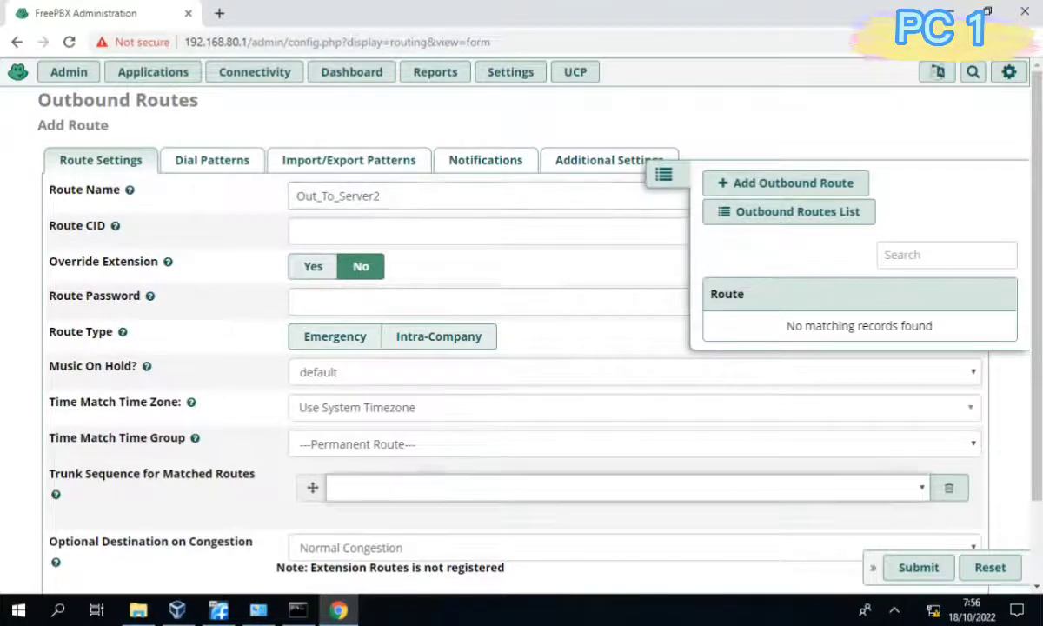
key(Down)
key(Return)
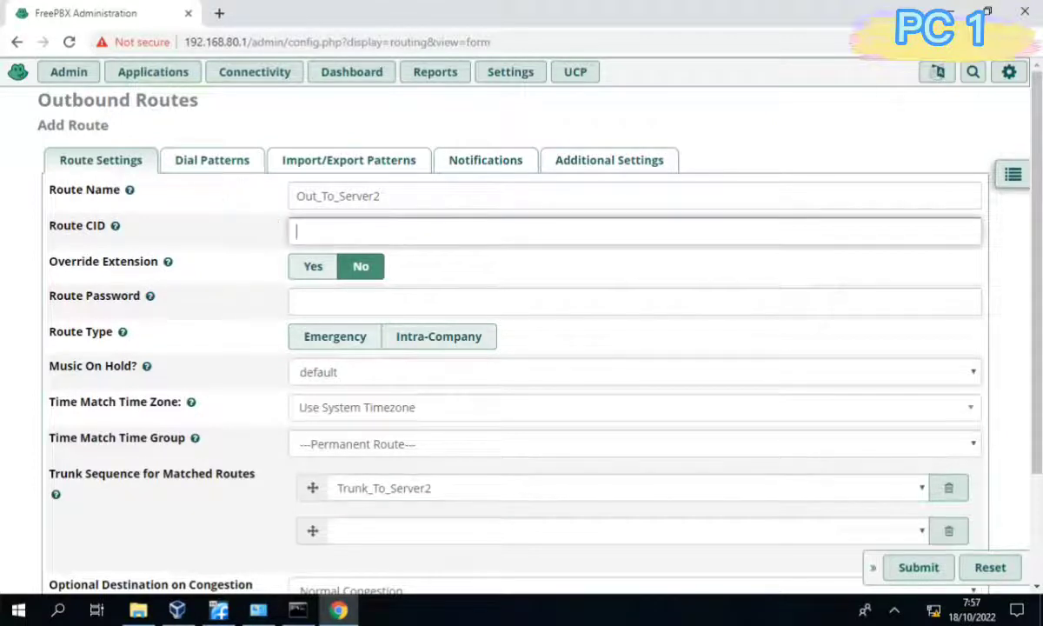
Add dial pattern 2xxx, submit the route and apply the configuration.
click(212, 161)
click(600, 362)
text(2)
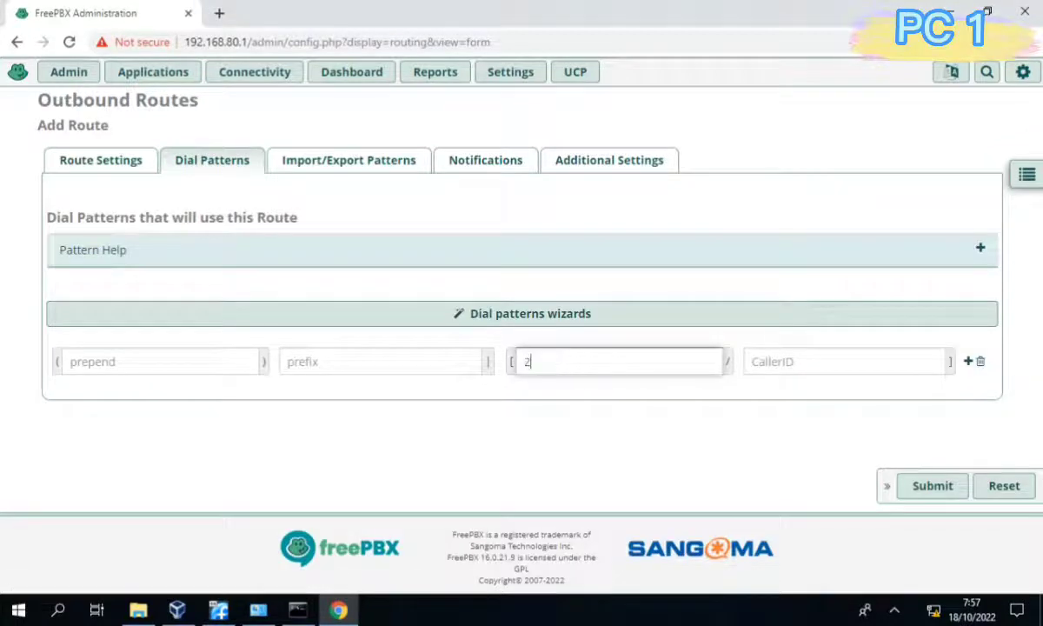
text(xxx)
click(932, 486)
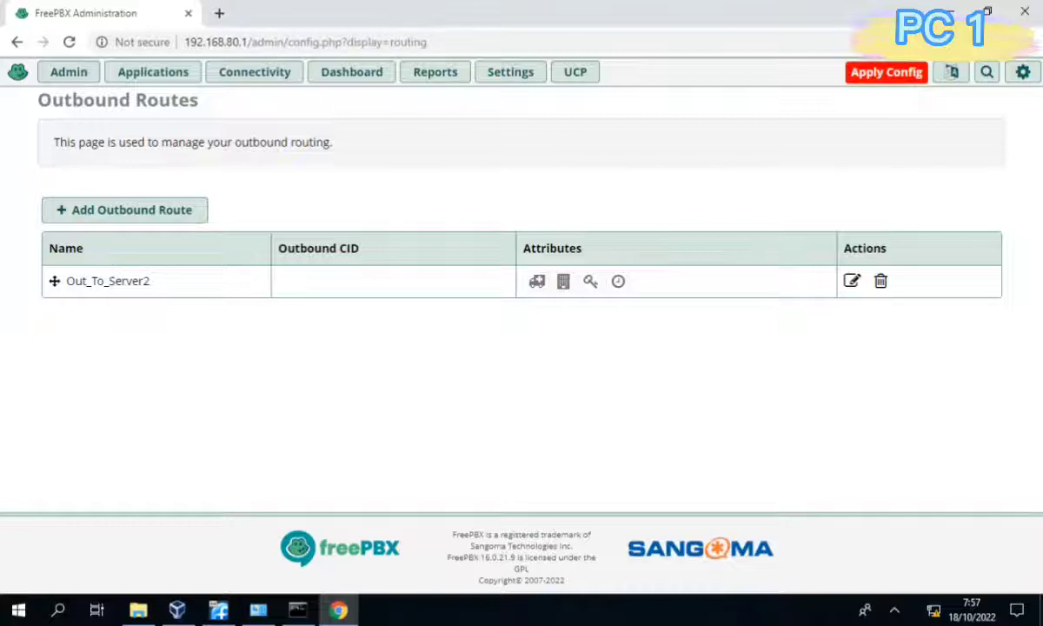
click(887, 72)
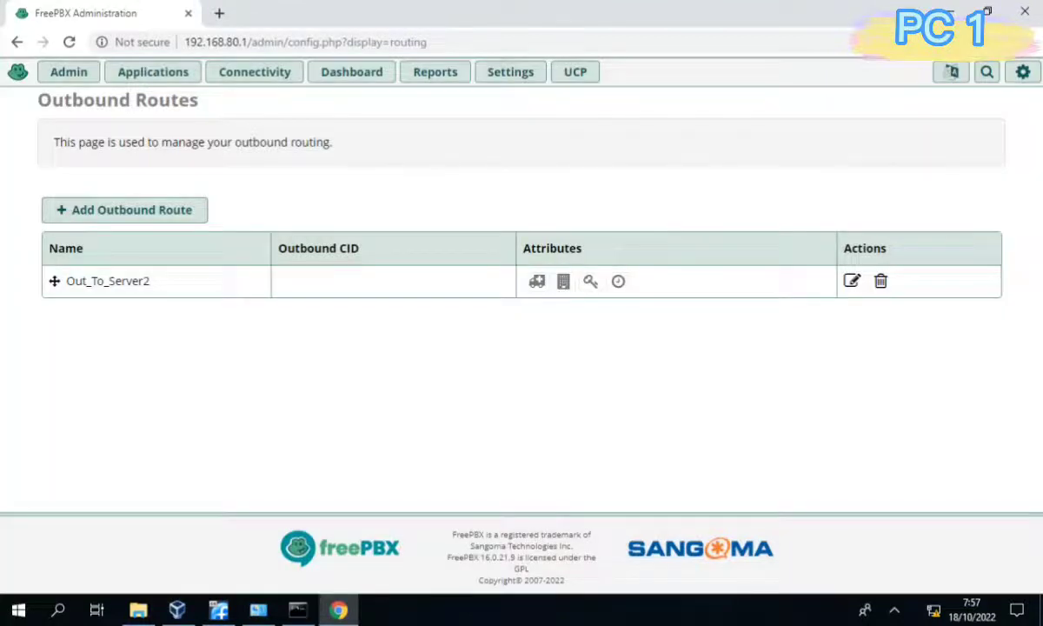
View the Asterisk Info report under Reports.
click(435, 71)
click(449, 100)
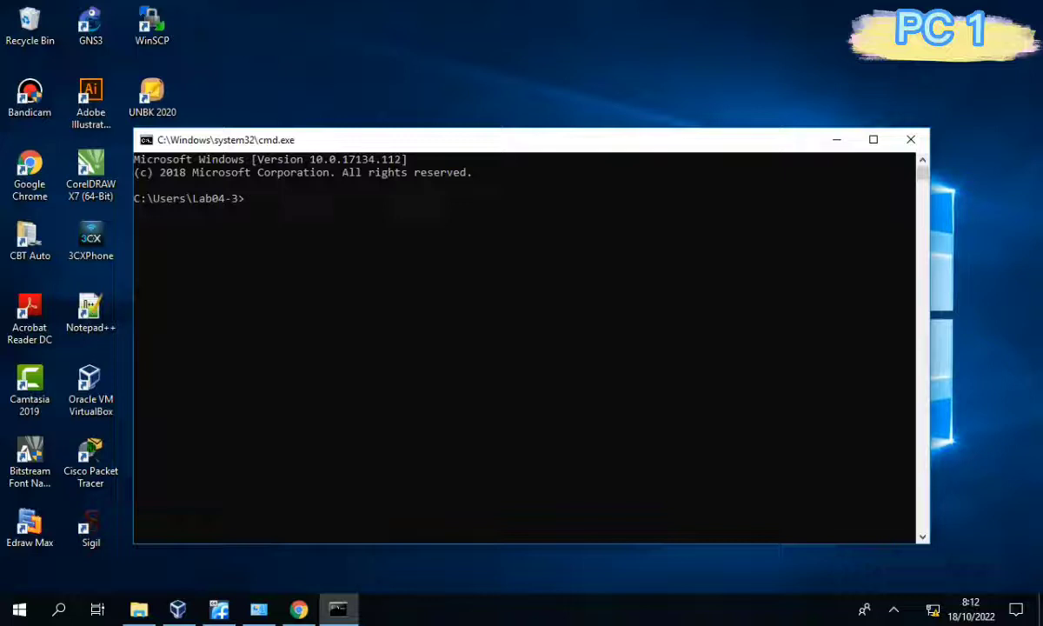
Run ipconfig and note the PC's address 192.168.80.10 and gateway 192.168.80.254.
text(ipconfig)
key(Return)
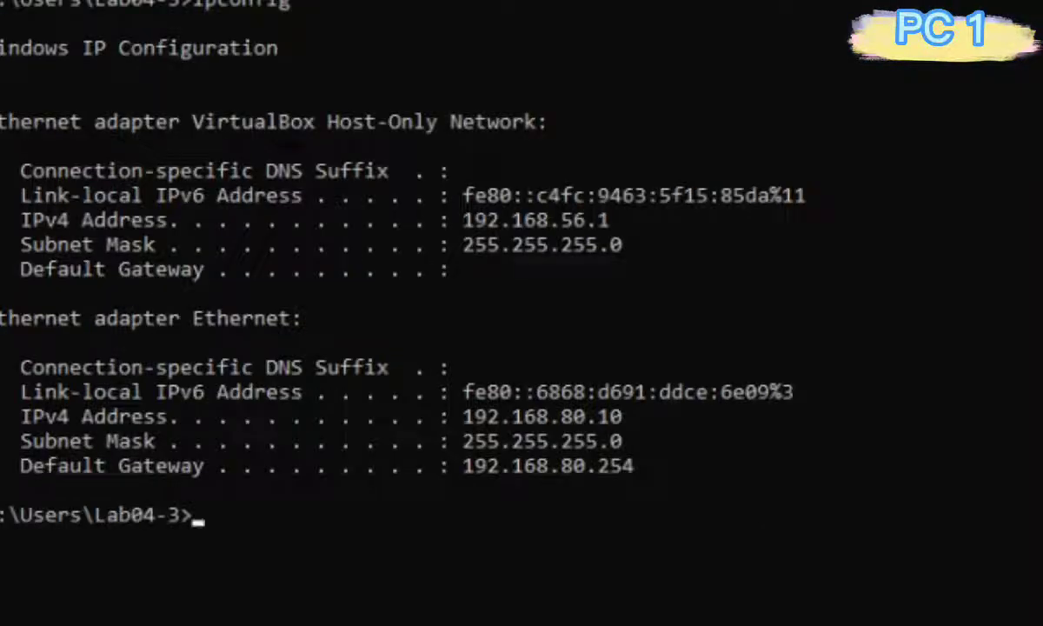
drag(463, 417, 645, 416)
drag(463, 465, 646, 465)
click(284, 513)
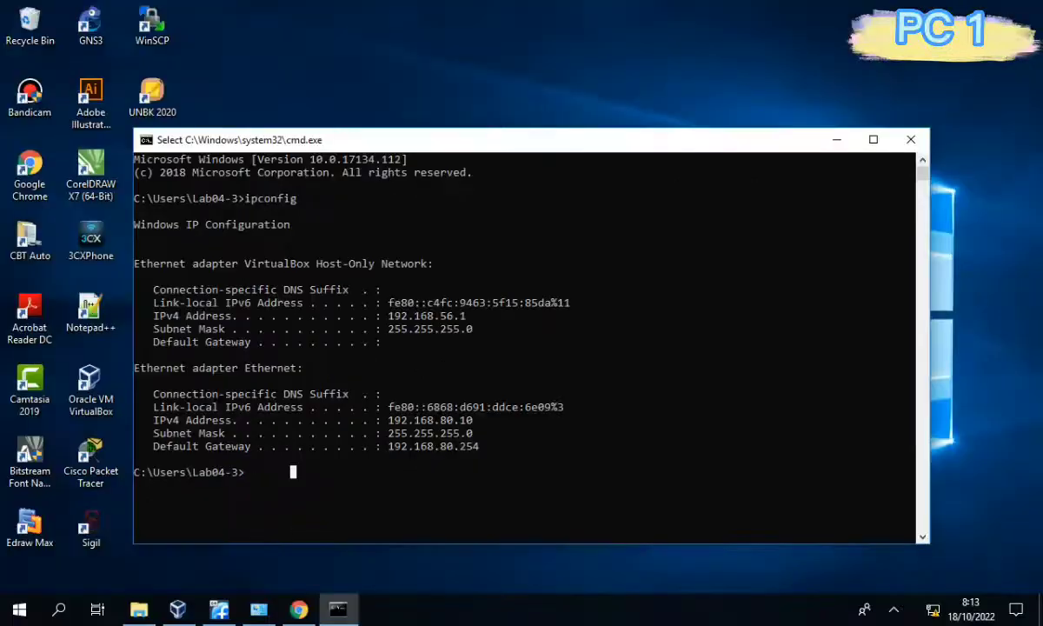
Ping 192.168.80.1 and 192.168.80.254.
text(ping 192.168)
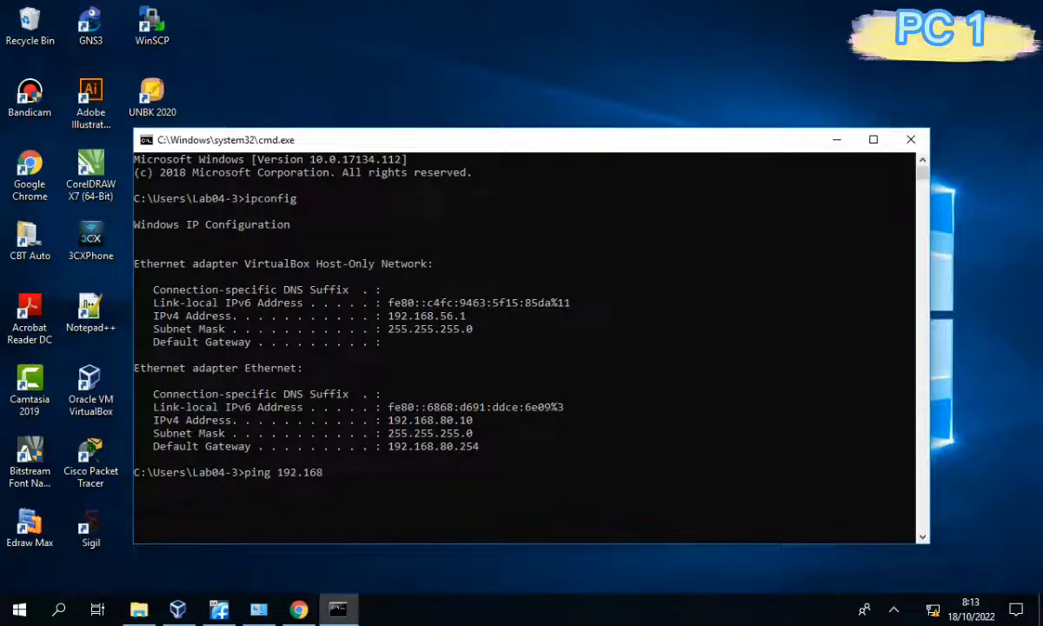
text(.80.1)
key(Return)
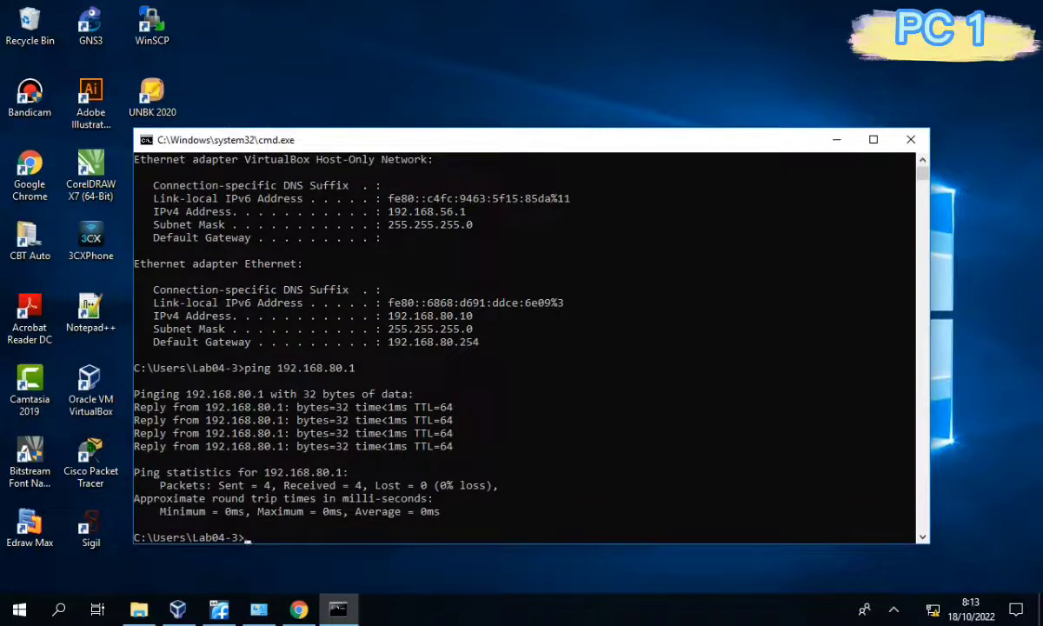
key(Up)
key(BackSpace)
text(254)
key(Return)
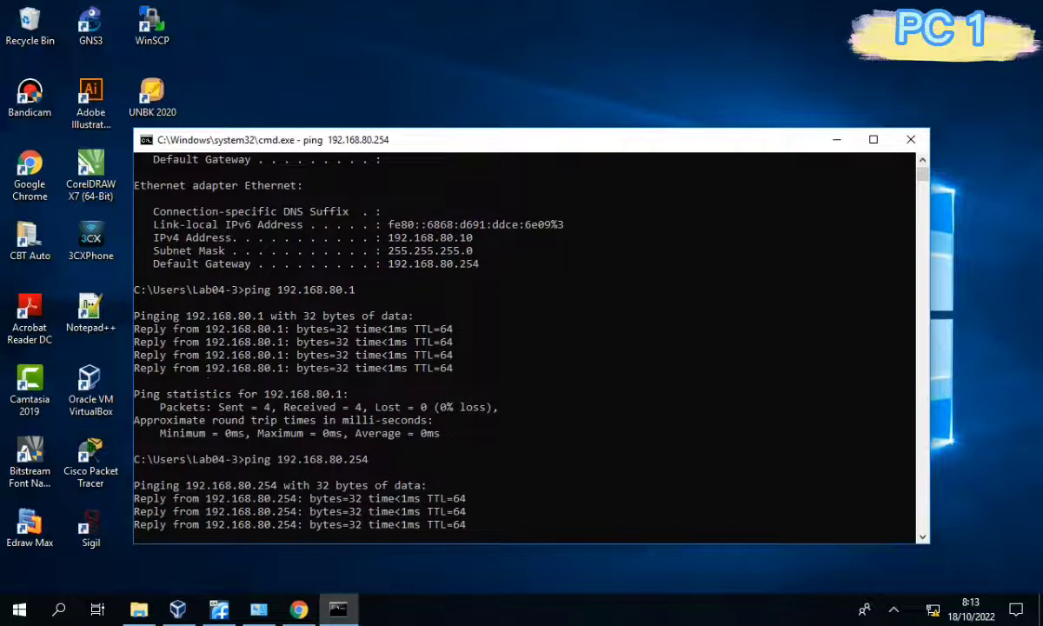
Ping 192.168.50.254, 192.168.50.10 and 192.168.50.1.
key(Up)
key(Left)
key(Left)
key(Left)
key(Left)
key(Left)
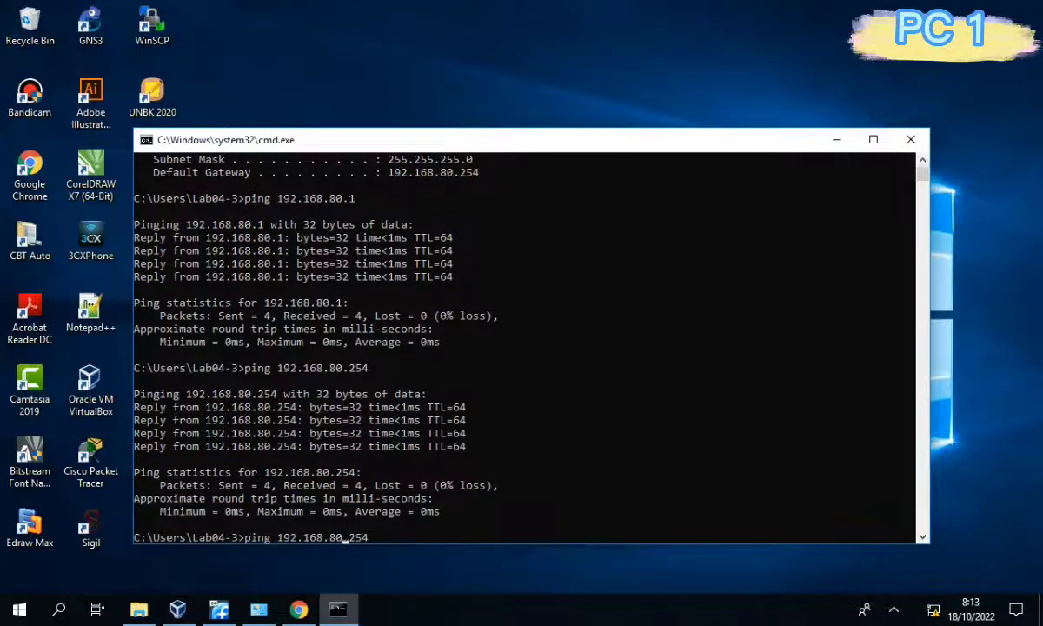
key(BackSpace)
text(5)
key(Return)
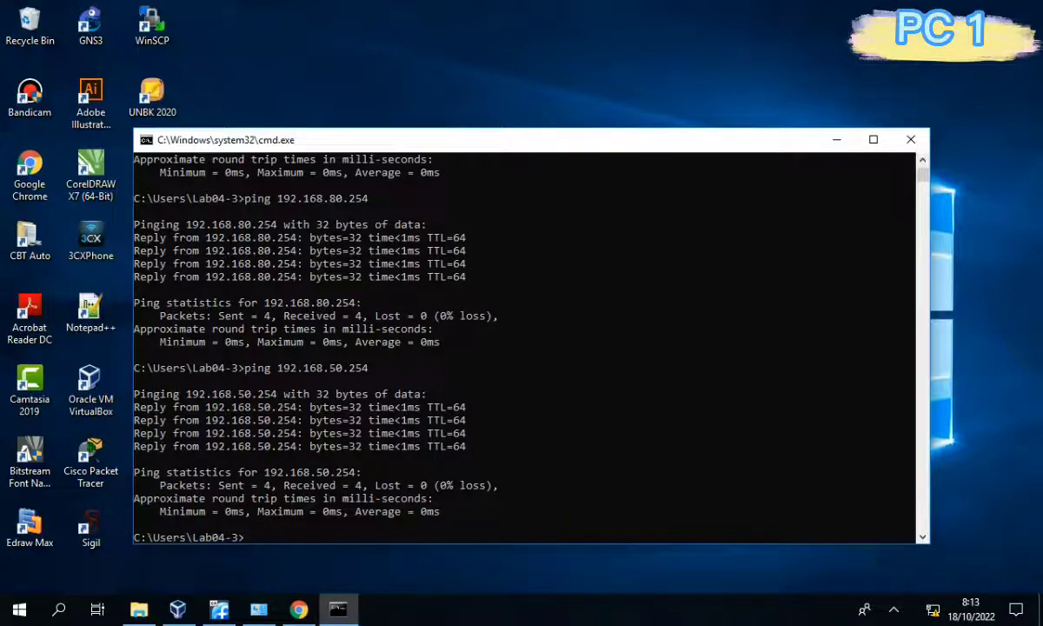
key(Up)
key(BackSpace)
key(BackSpace)
key(BackSpace)
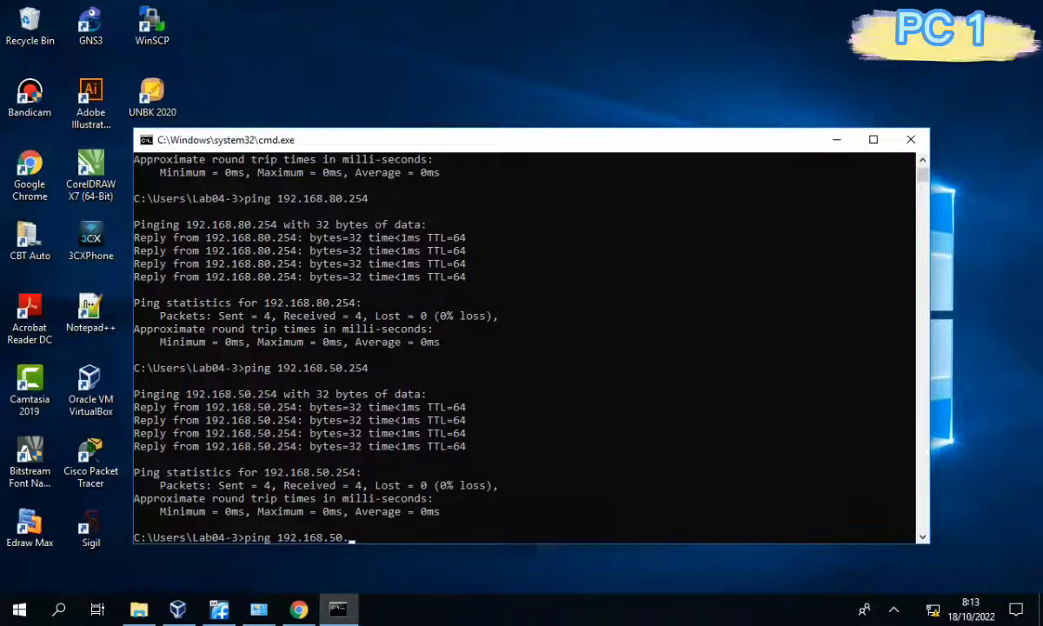
text(10)
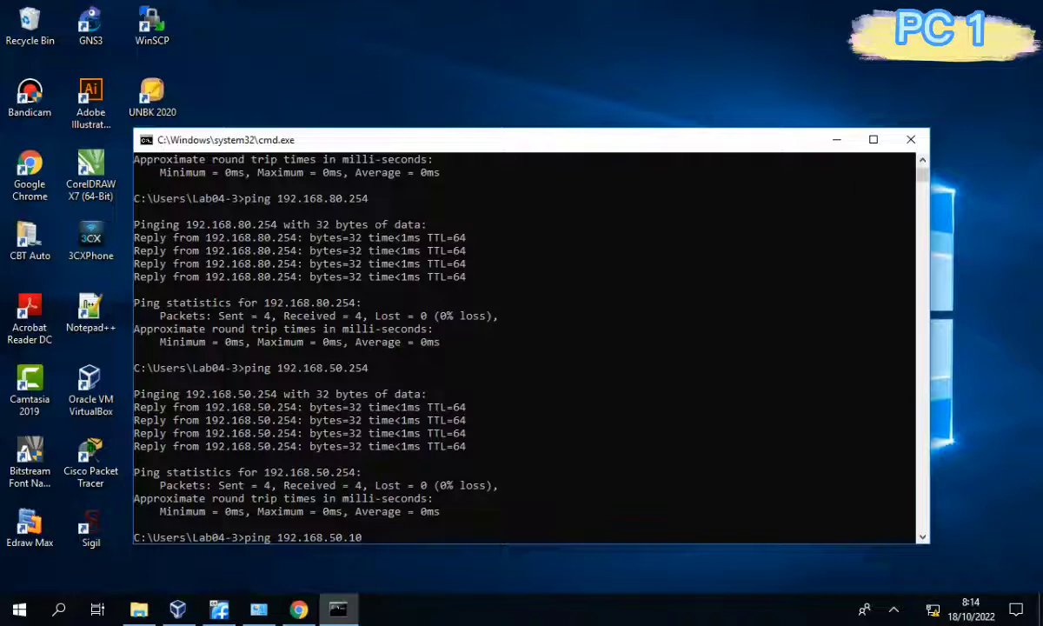
key(Return)
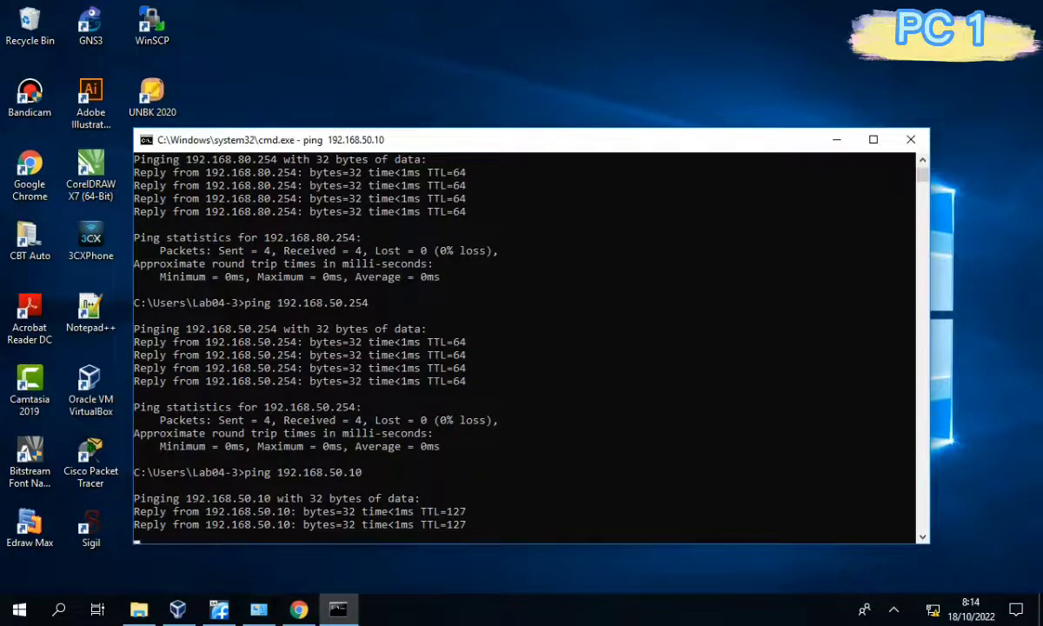
key(Up)
key(BackSpace)
key(Return)
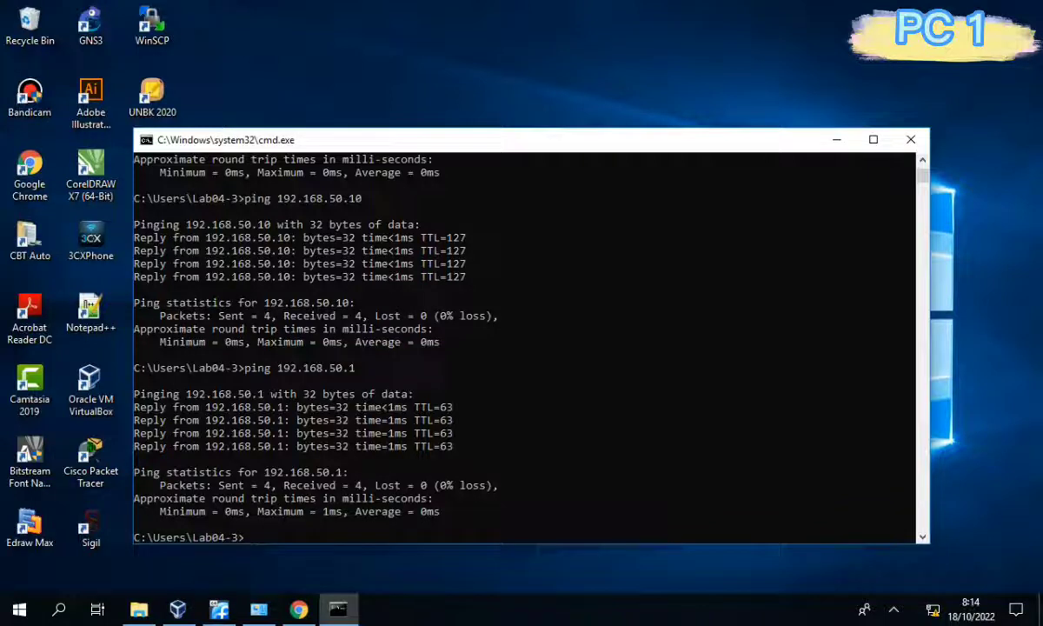
Minimise the console and bring the FreePBX browser window back.
click(836, 139)
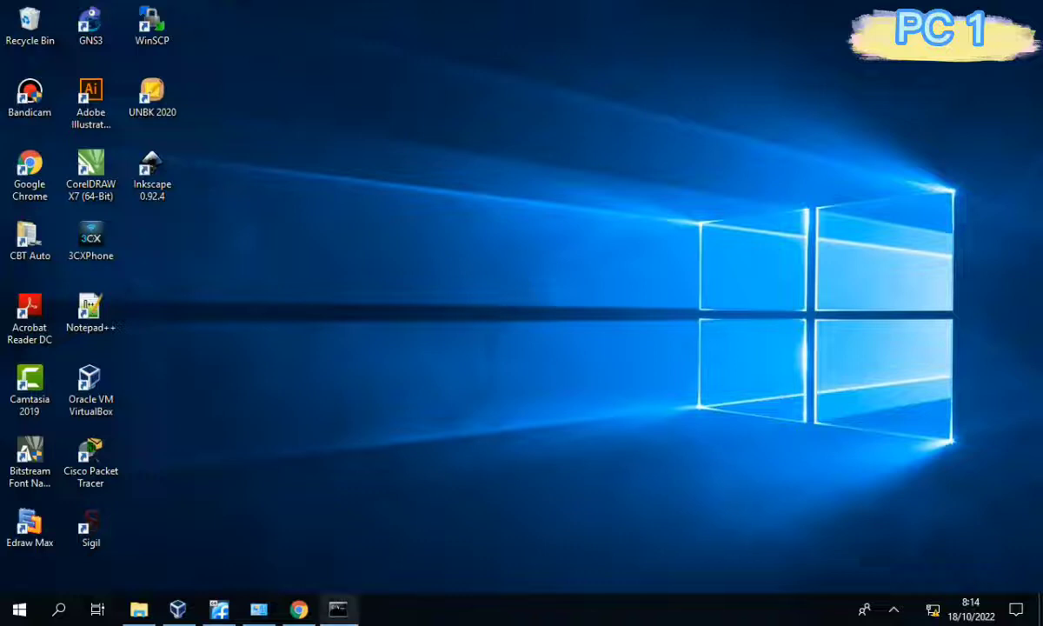
mouse_move(338, 608)
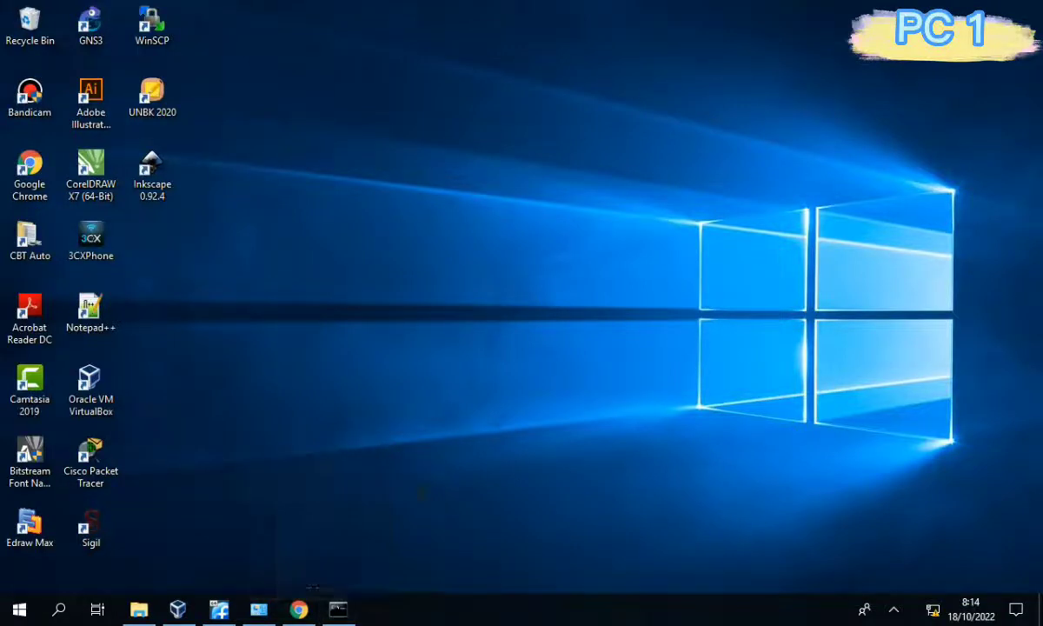
click(299, 608)
Reload Asterisk Info and highlight the OFFLINE status of extensions 1001 and 1002.
mouse_move(434, 72)
click(453, 98)
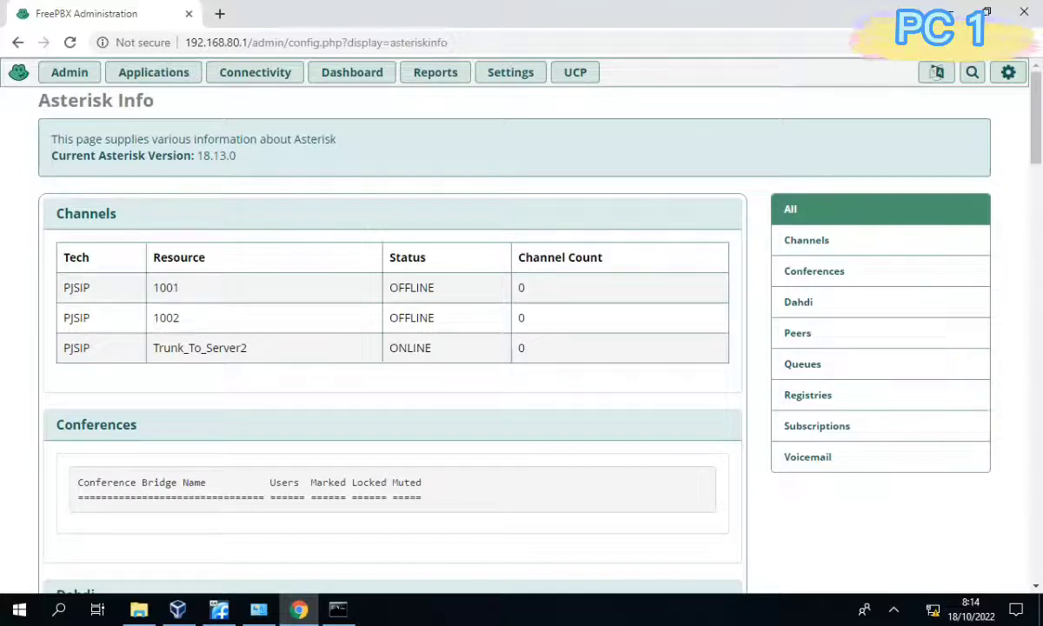
double_click(412, 287)
double_click(412, 318)
Highlight the trunk's ONLINE status, then create 3CXPhone account 'Room 1' with caller ID 1001.
double_click(410, 347)
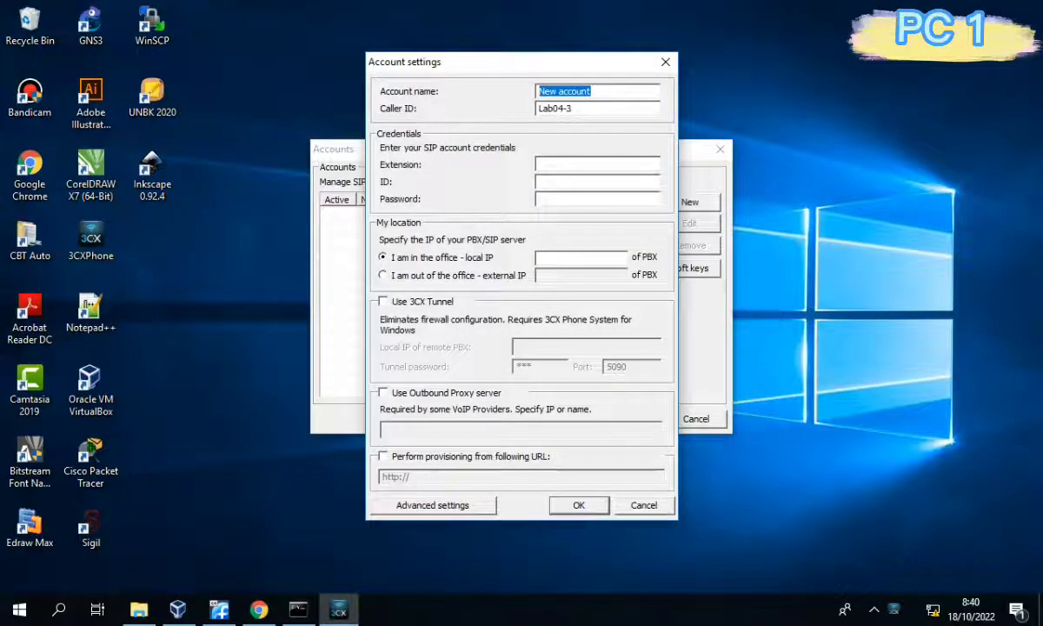
text(rOOM1)
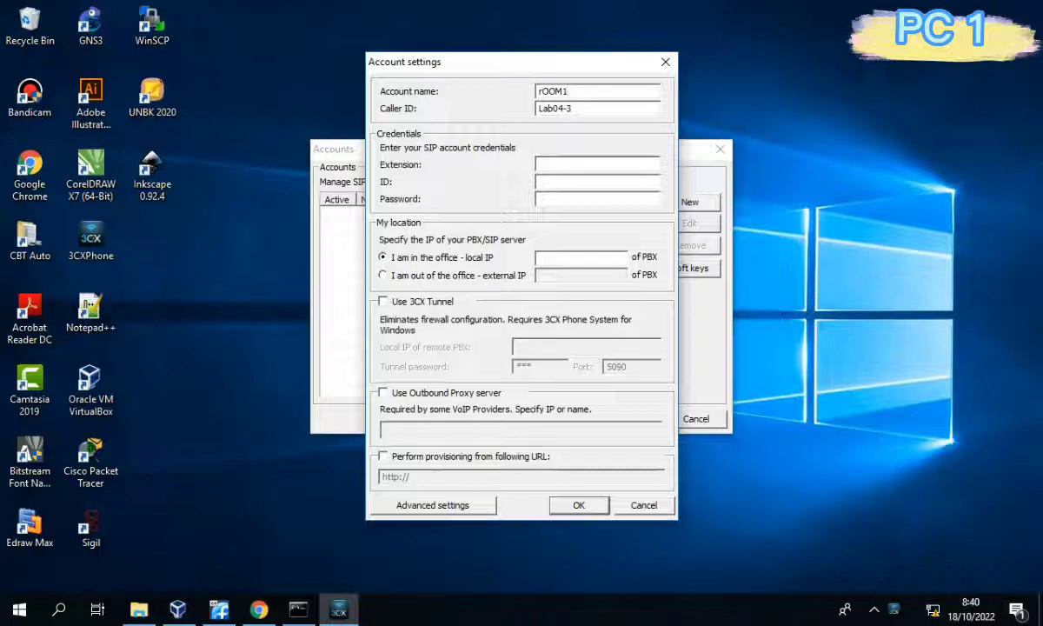
key(BackSpace)
key(BackSpace)
key(BackSpace)
key(BackSpace)
key(BackSpace)
text(Room 1)
key(Tab)
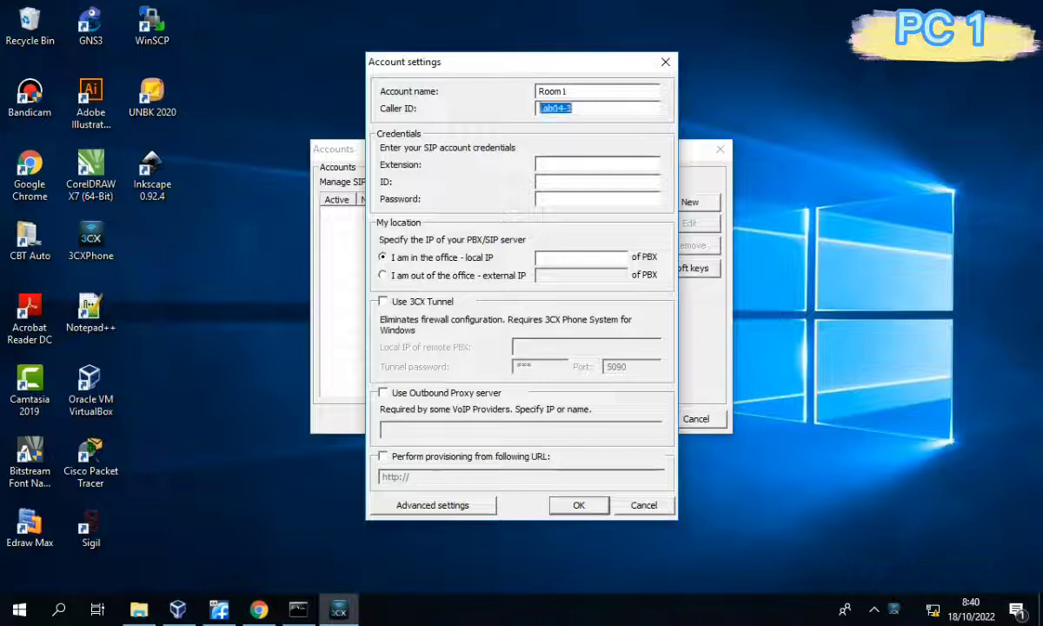
text(1001)
key(Tab)
key(Return)
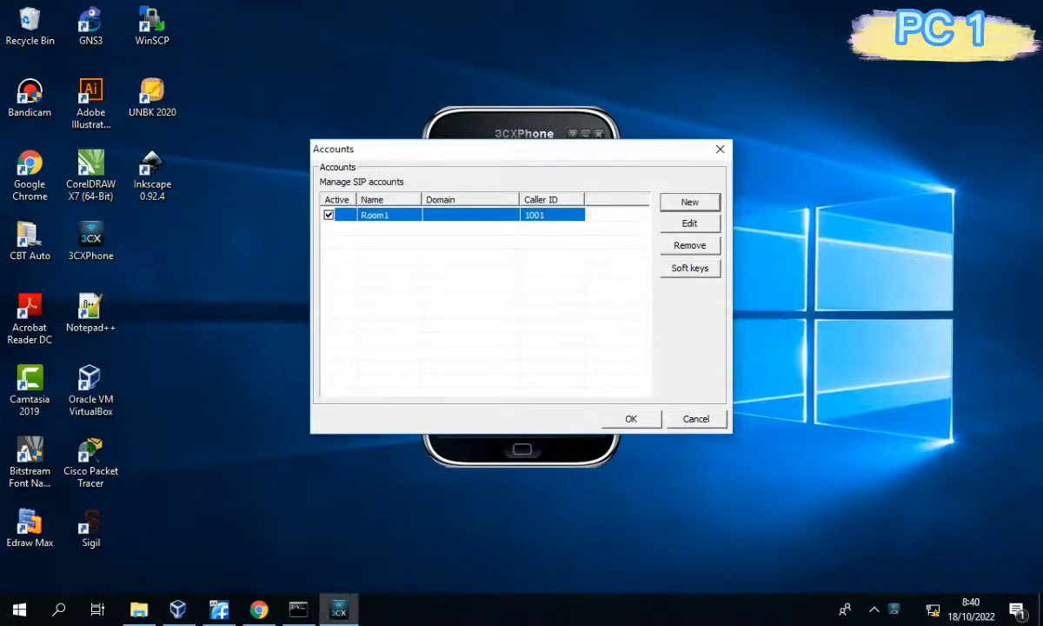
Give the account extension and ID 1001, its password, and PBX local IP 192.168.80.1, then save.
click(690, 223)
click(556, 164)
text(1001)
key(Tab)
text(1001)
key(Tab)
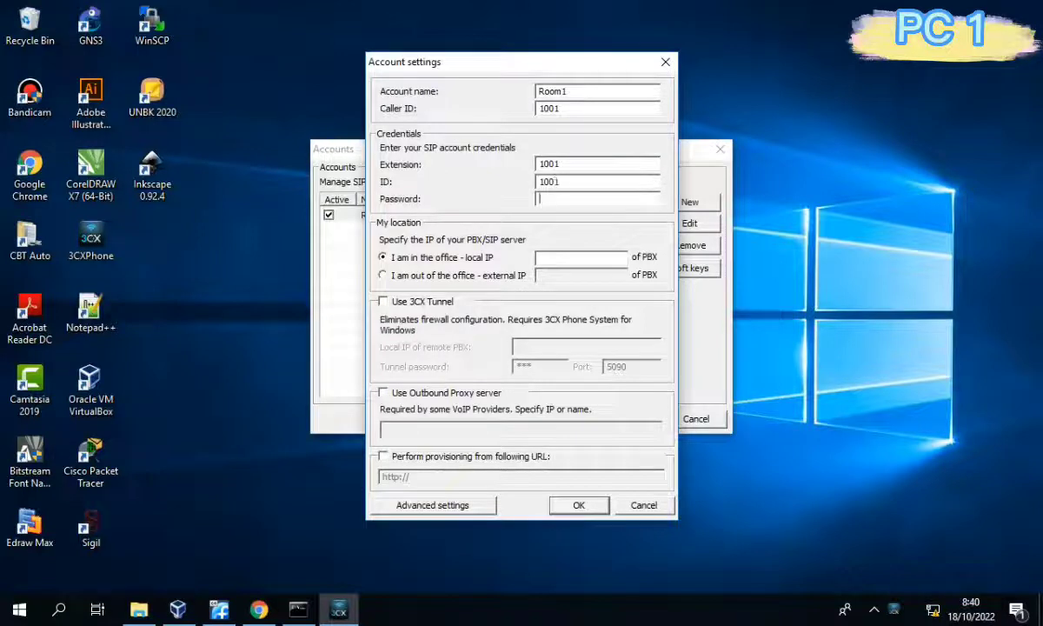
text(12345)
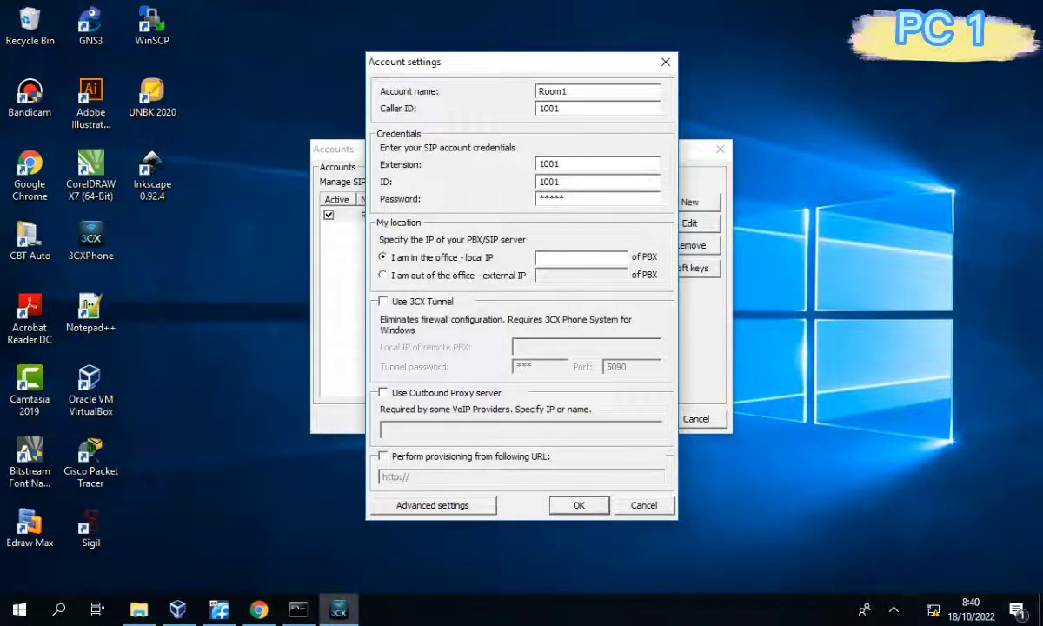
click(580, 258)
text(192.168.80.1)
key(Return)
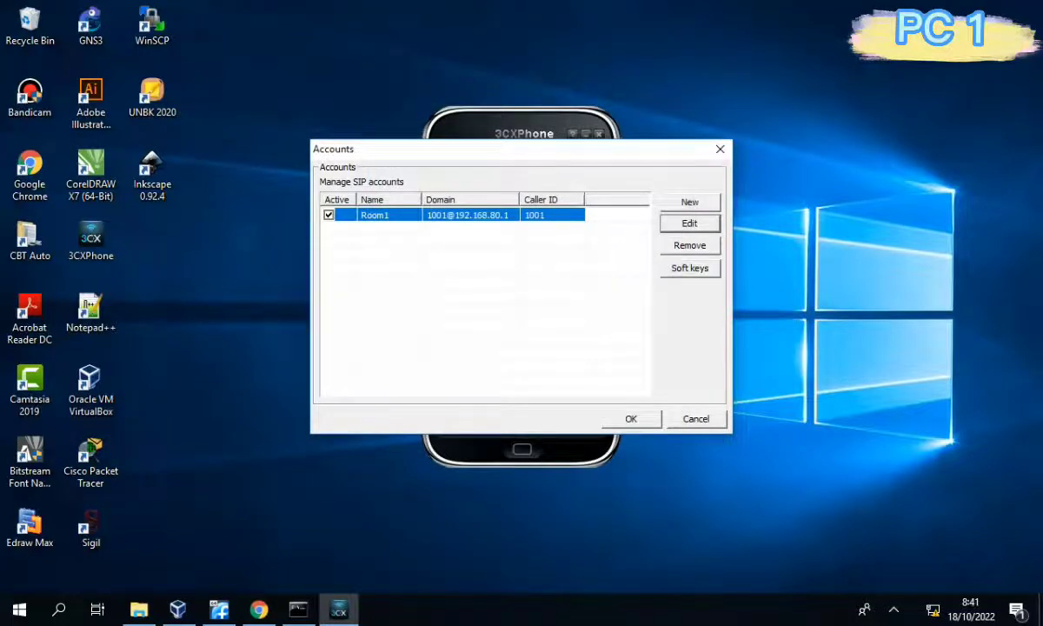
click(630, 419)
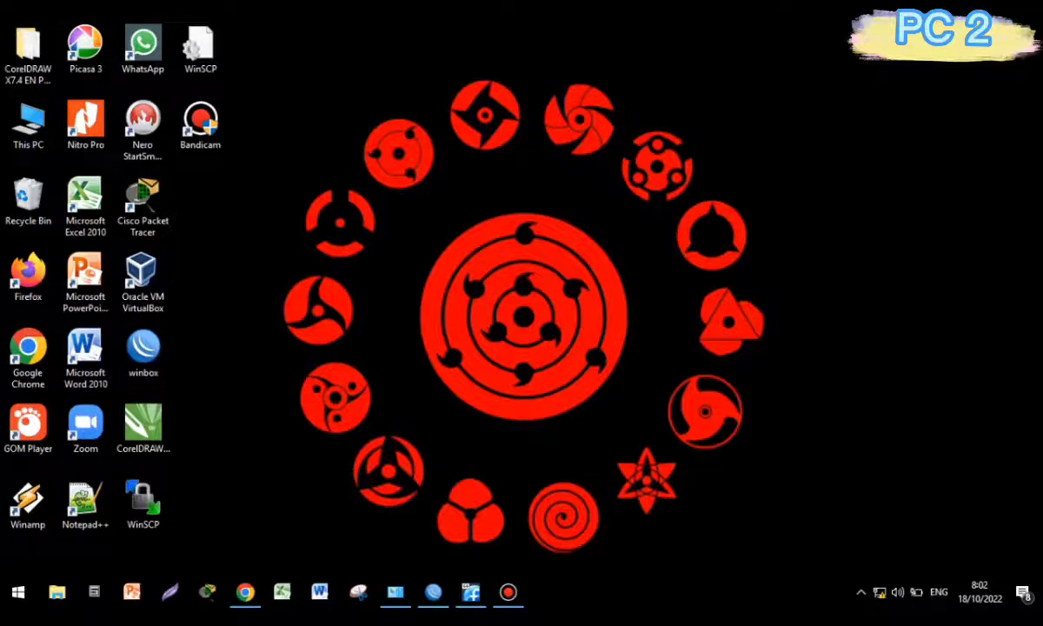
Launch WinBox, connect to the MikroTik router, and open its IP address list.
click(433, 592)
click(43, 246)
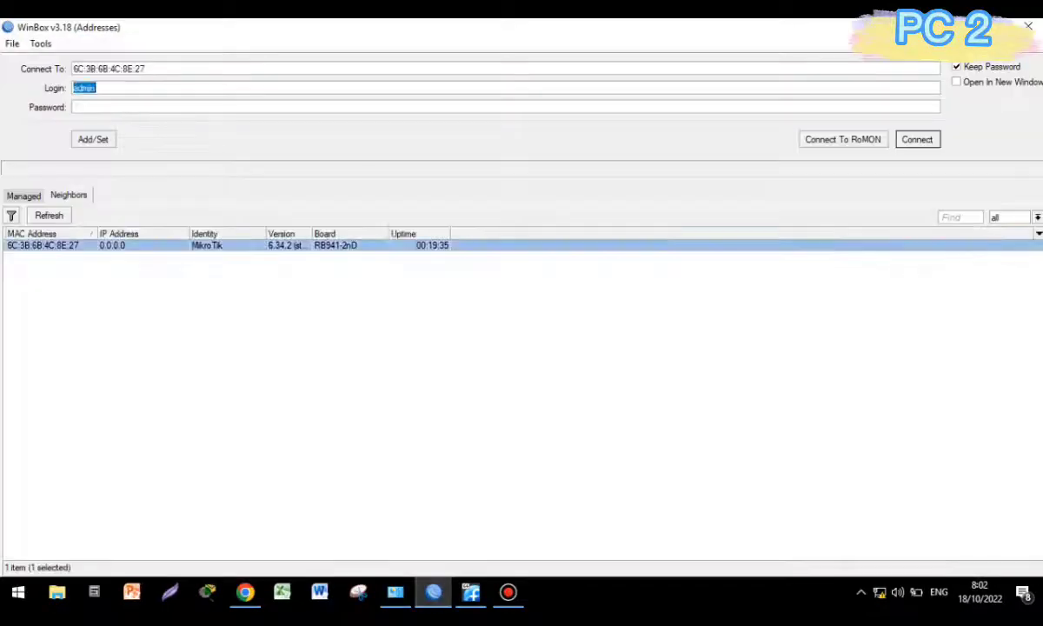
key(Return)
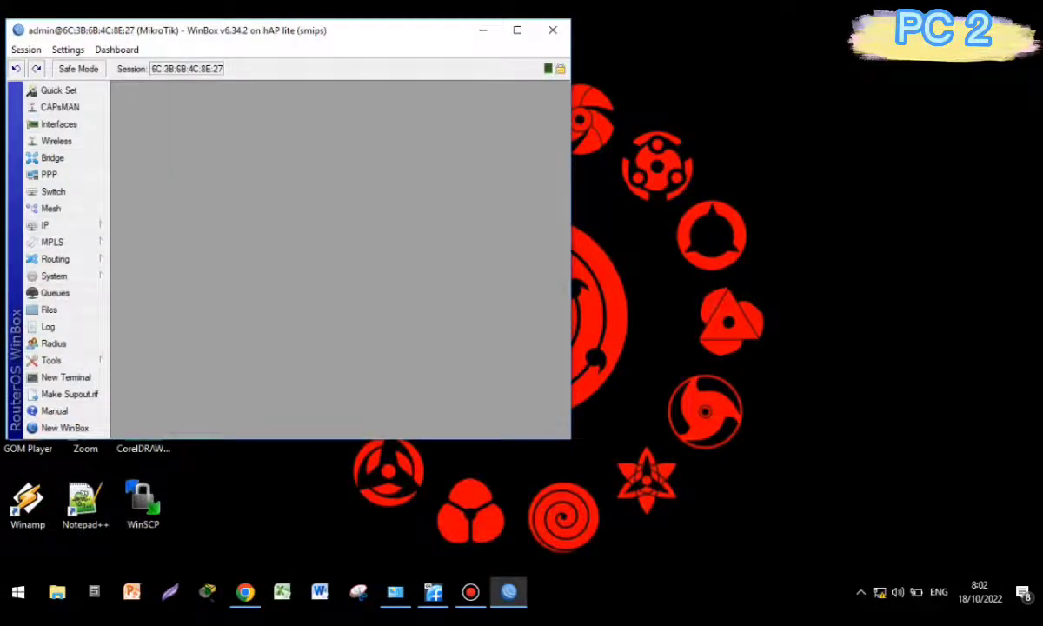
click(517, 31)
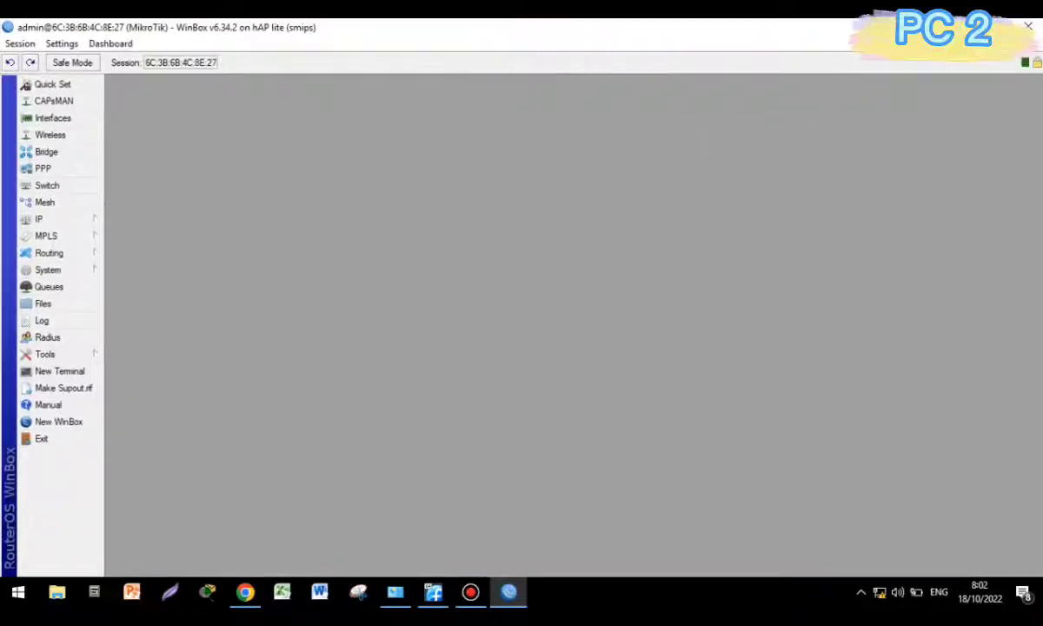
click(39, 219)
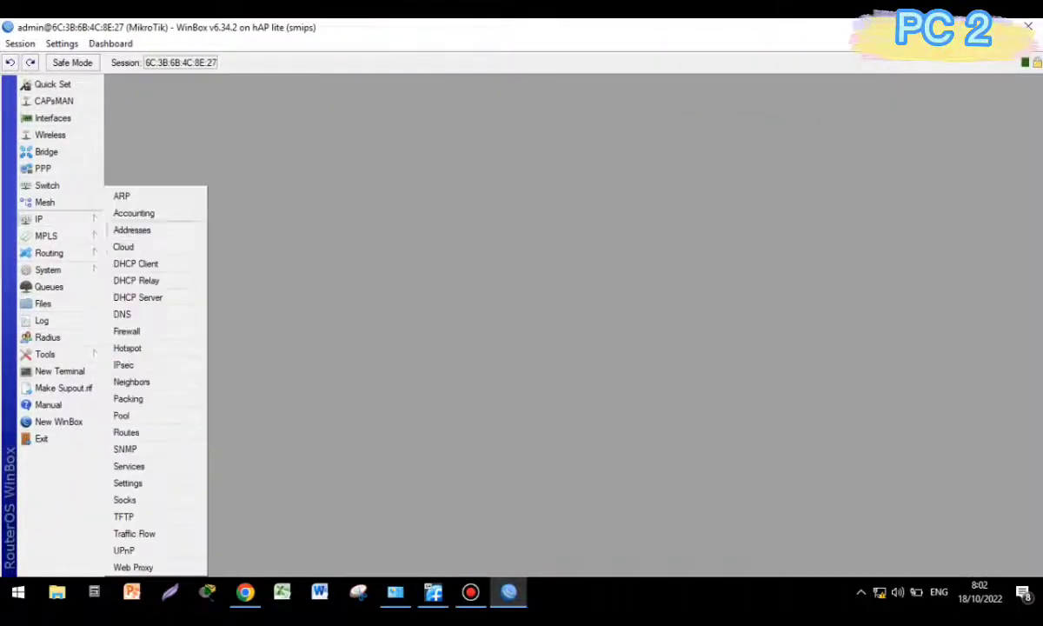
click(130, 228)
Add the address 192.168.80.254/24 on interface ether2.
click(461, 232)
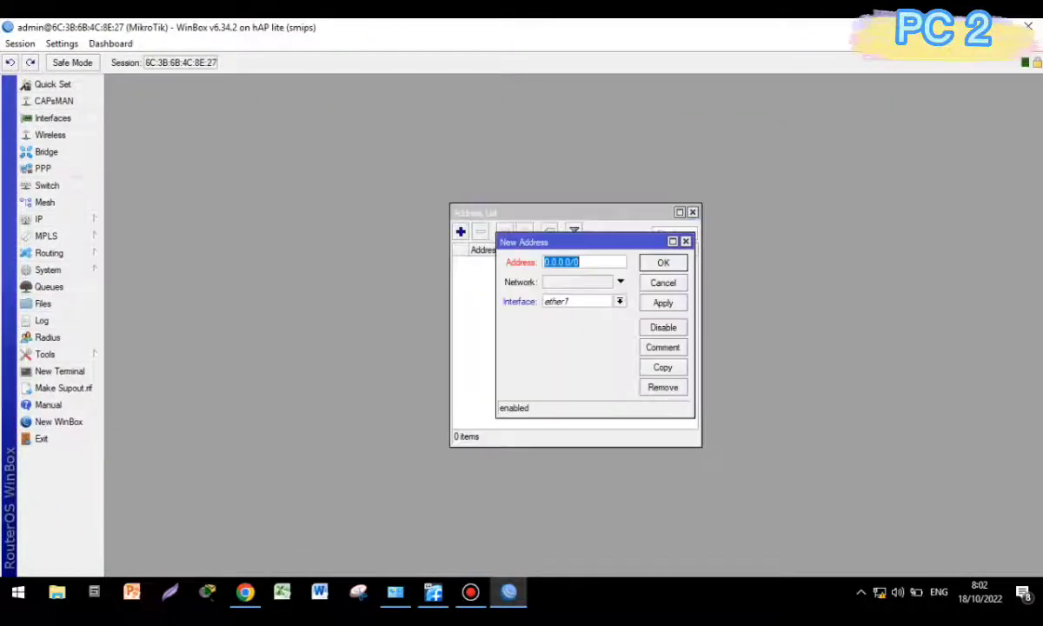
text(192.168.80.)
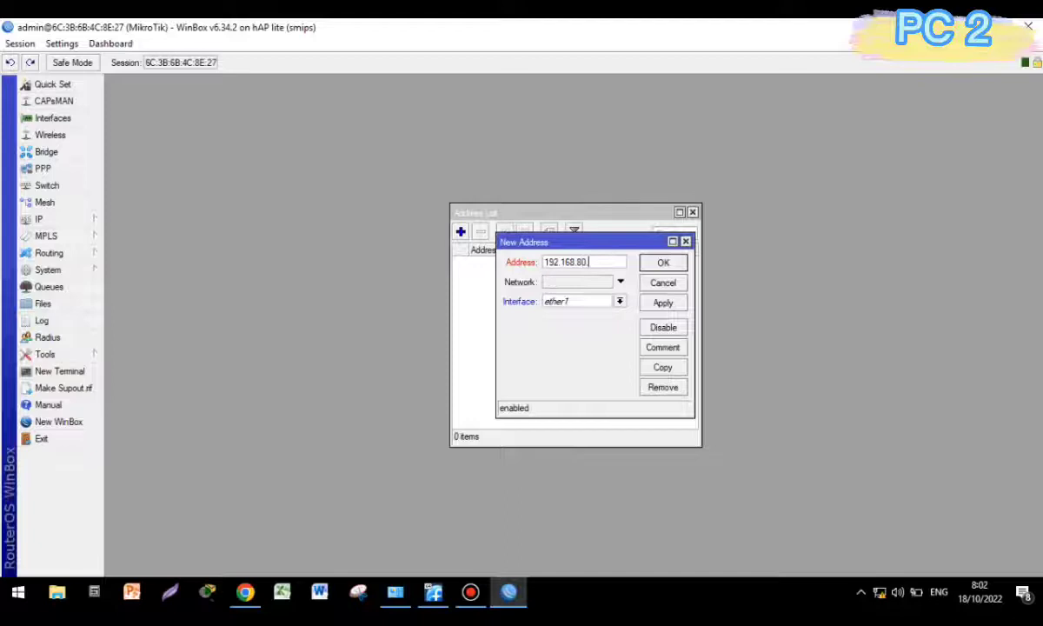
text(254/24)
click(620, 300)
click(561, 324)
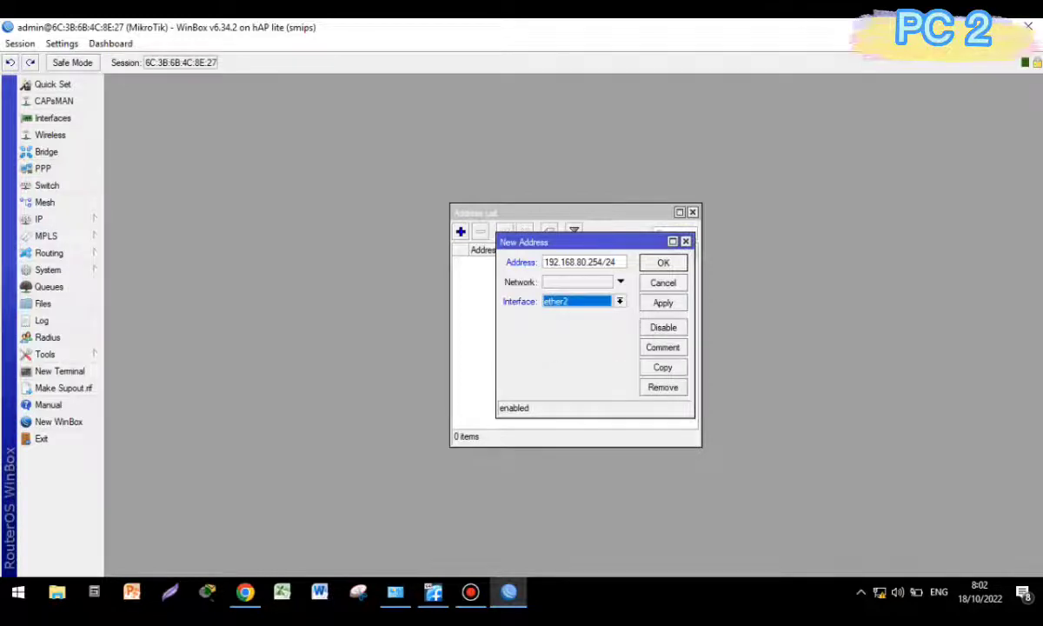
click(663, 302)
click(663, 262)
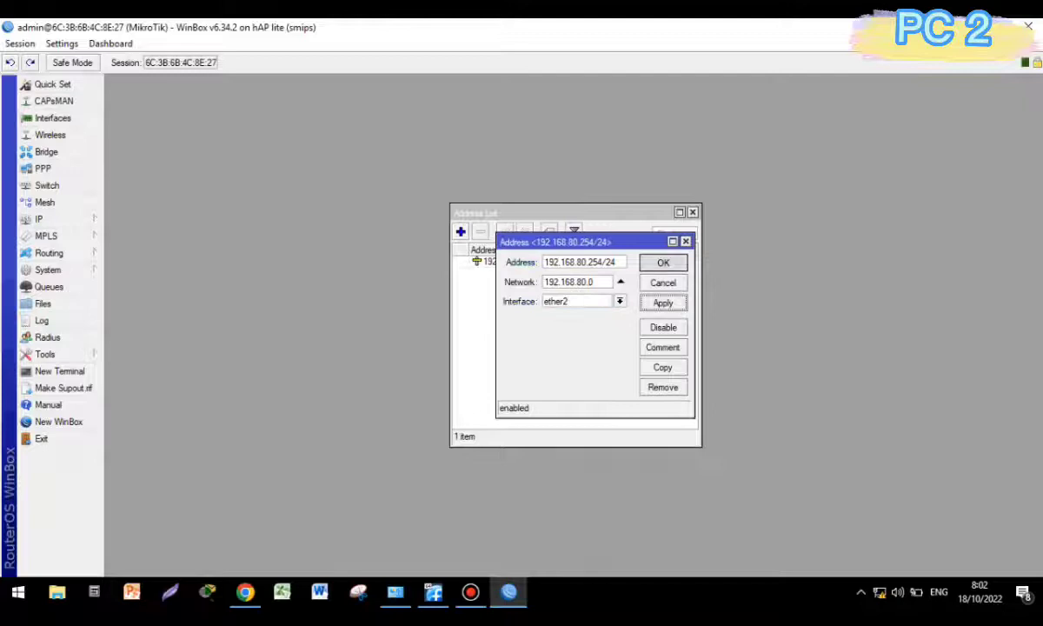
Add the address 192.168.50.254/24 on ether3 and close the address list.
click(460, 231)
text(1)
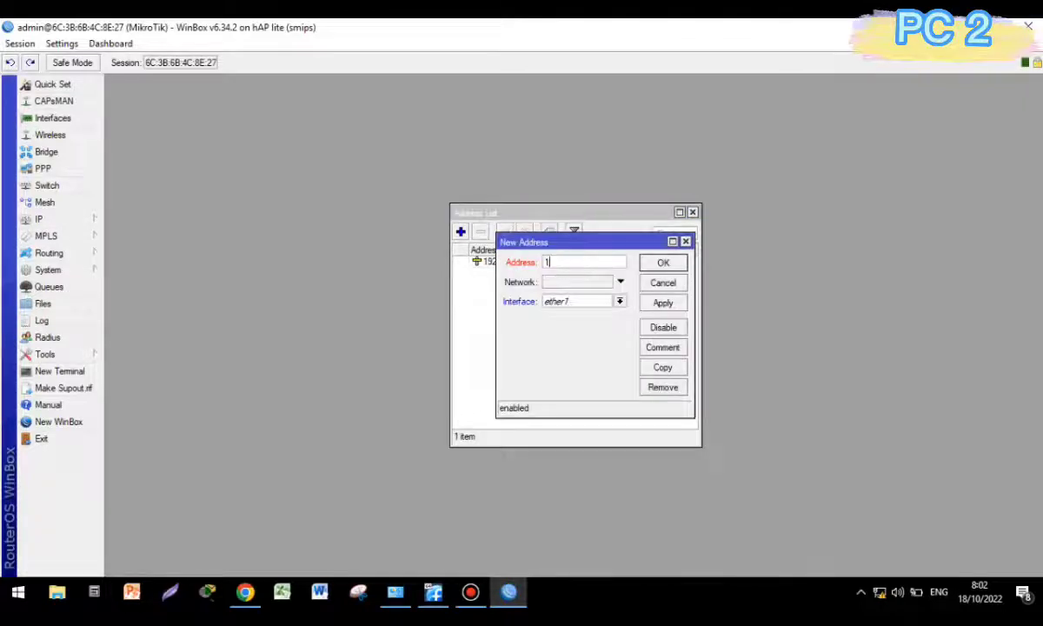
text(92.168.50.254/24)
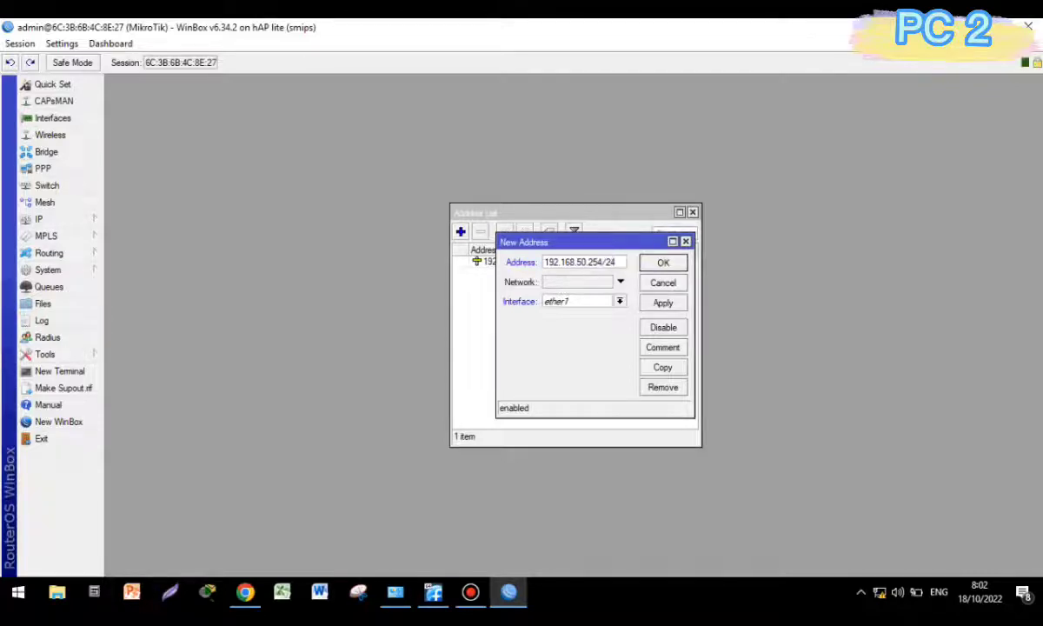
click(619, 301)
click(560, 333)
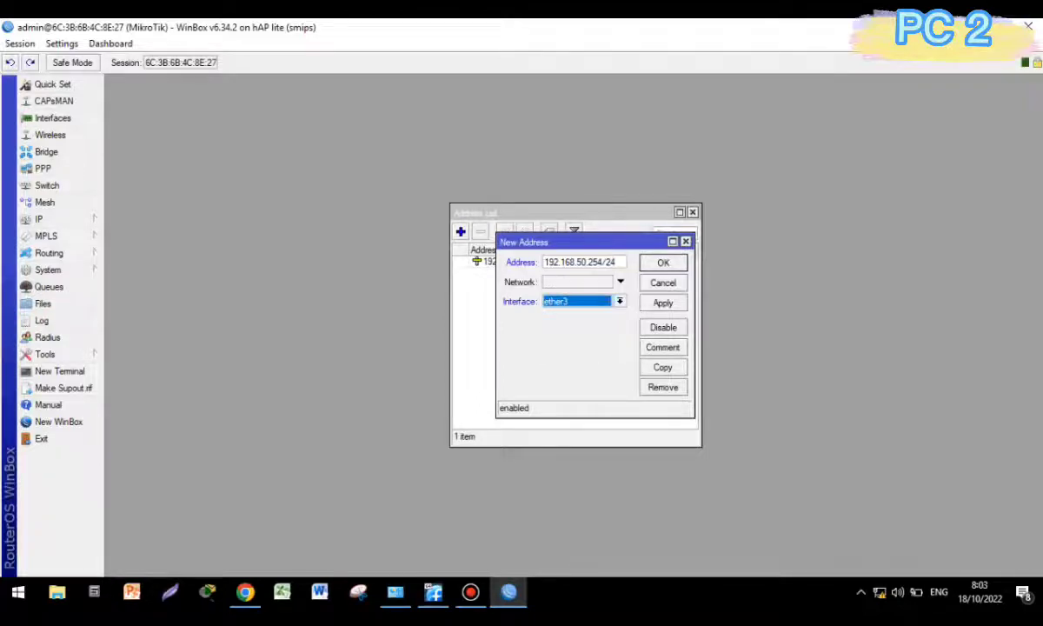
click(663, 302)
click(663, 263)
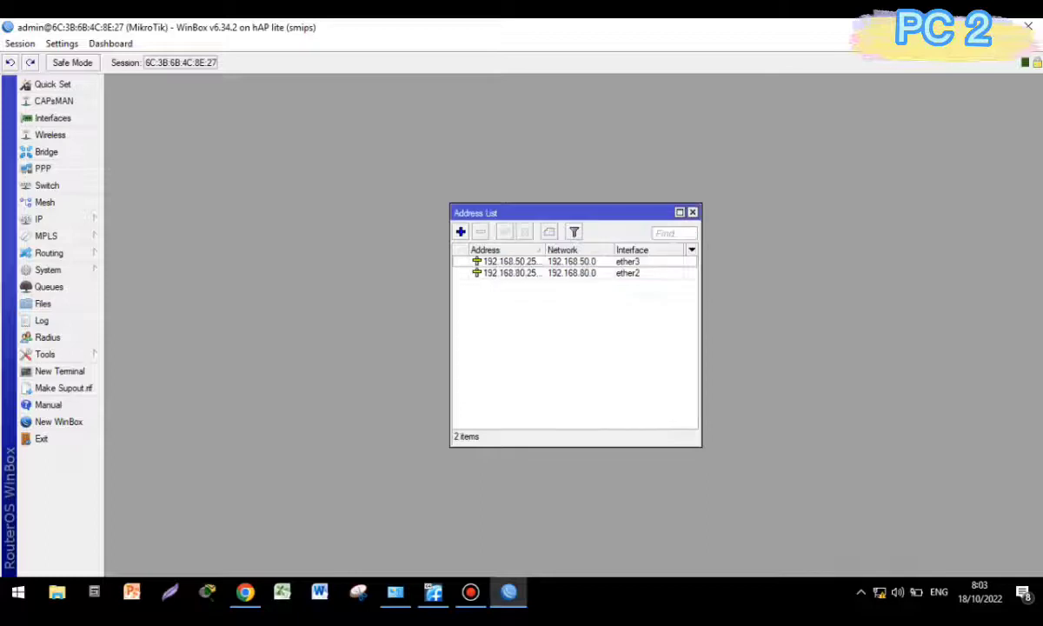
click(691, 212)
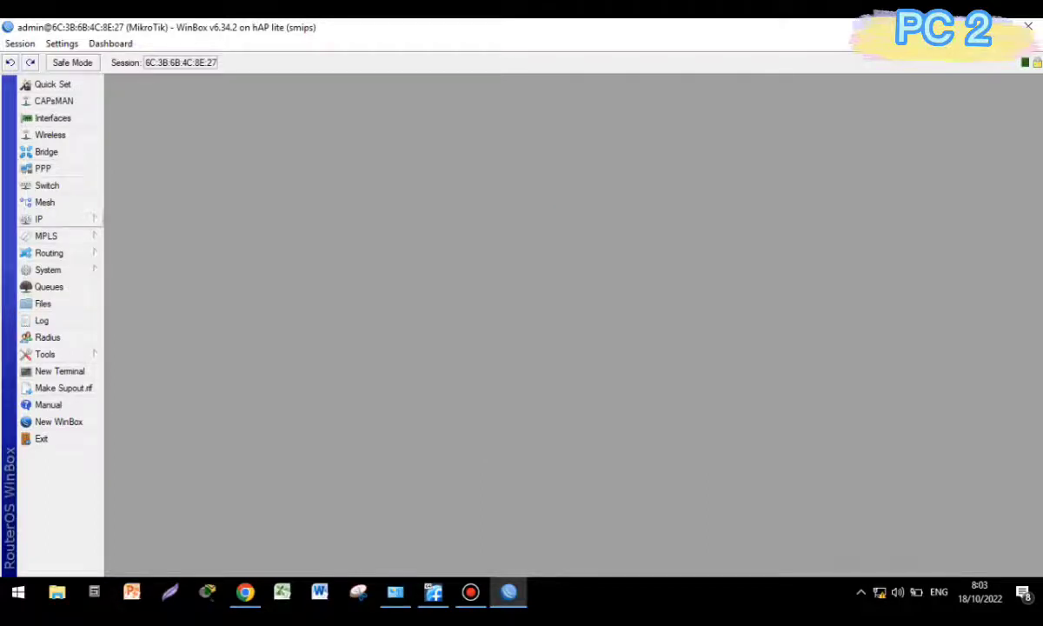
click(49, 252)
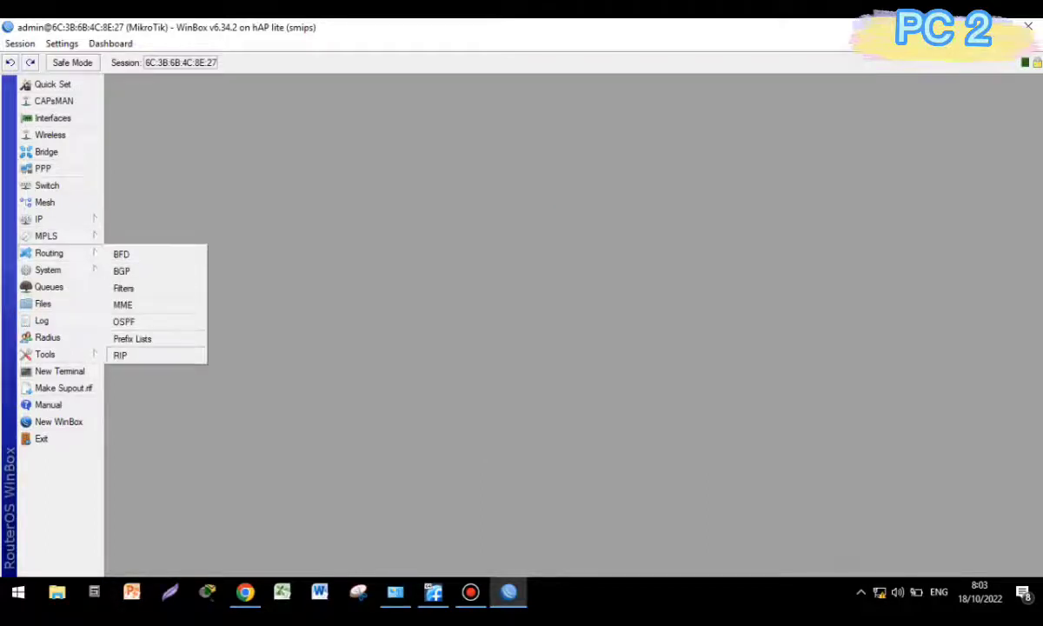
Add 192.168.80.0/24 as a RIP network.
click(120, 355)
click(348, 241)
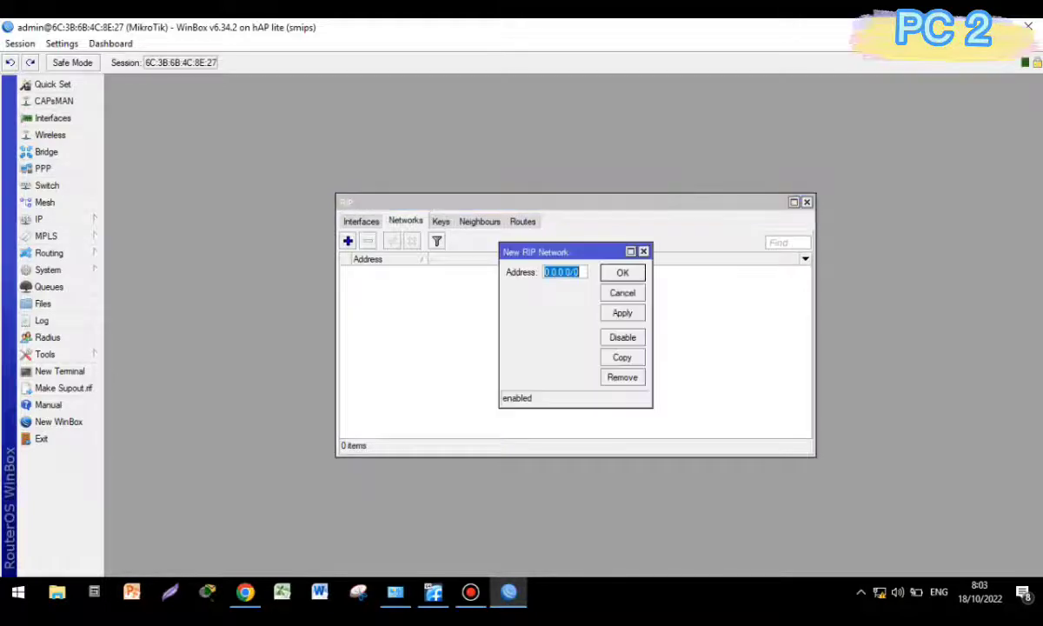
text(192.16)
text(8.8)
text(0.0/)
text(24)
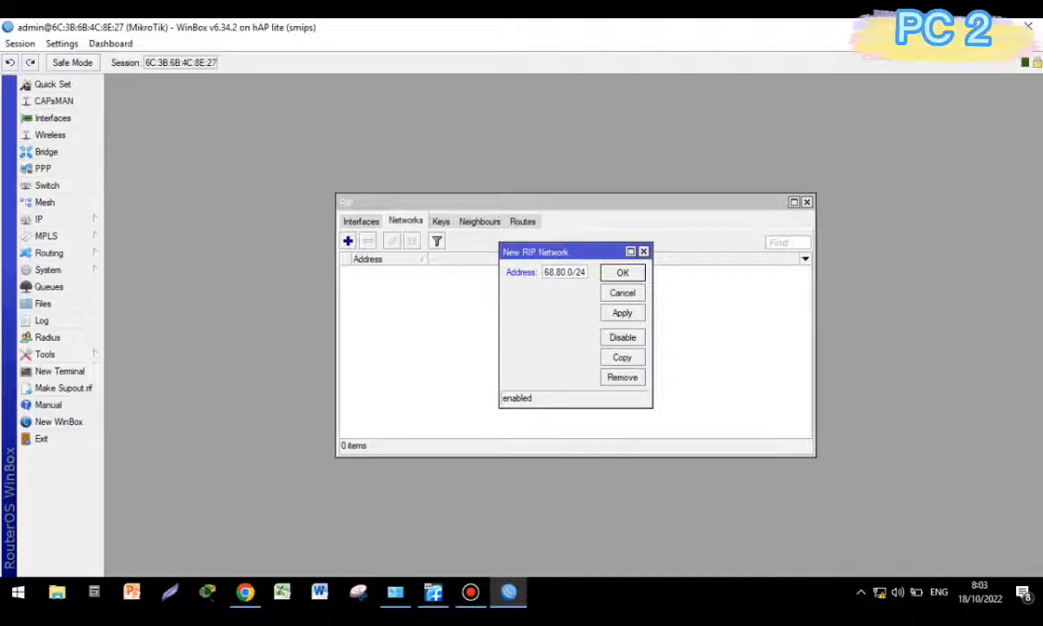
key(Return)
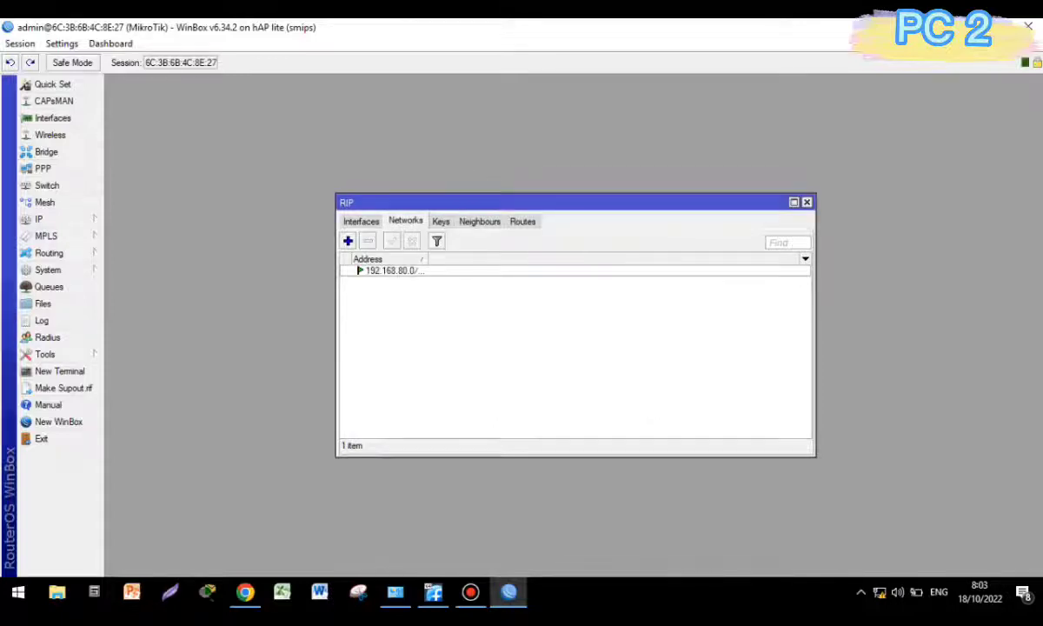
Add 192.168.50.0/24 as a second RIP network, then close RIP and hide WinBox.
click(347, 240)
text(192.168)
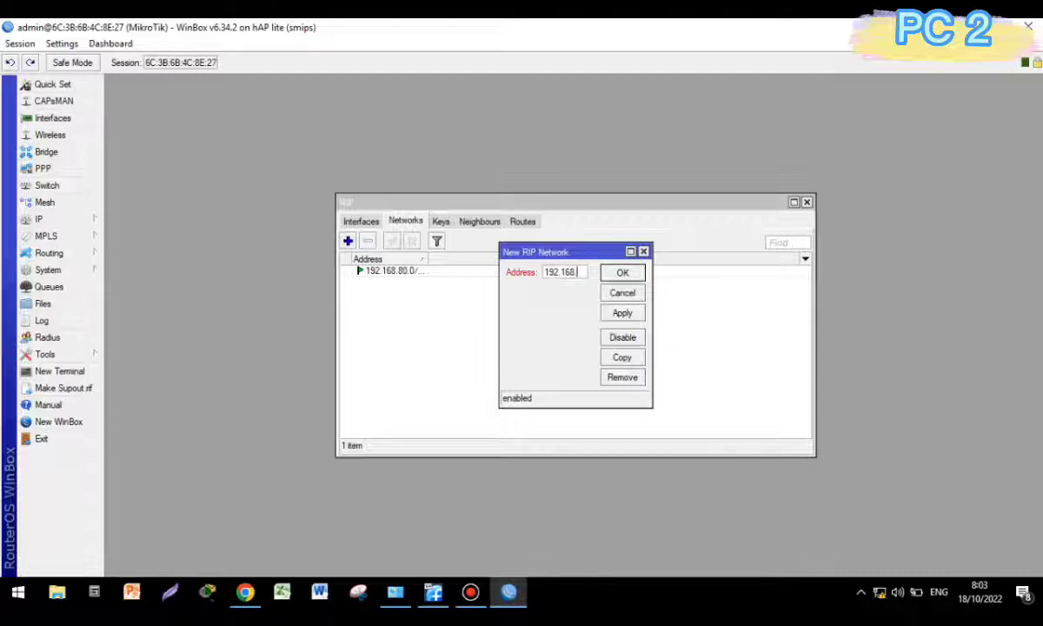
text(.50.0/24)
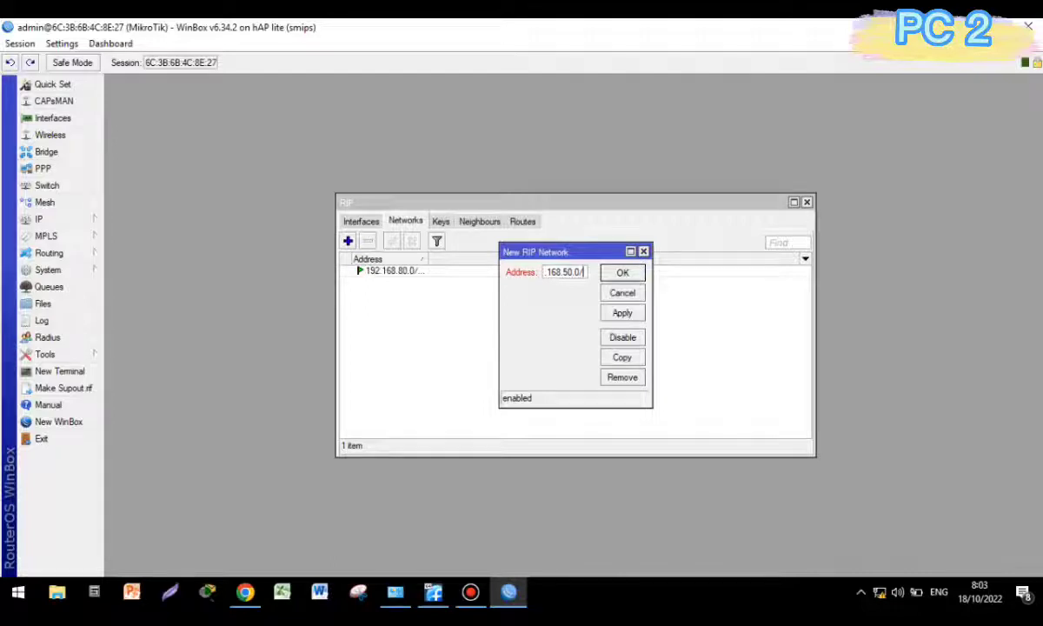
click(622, 313)
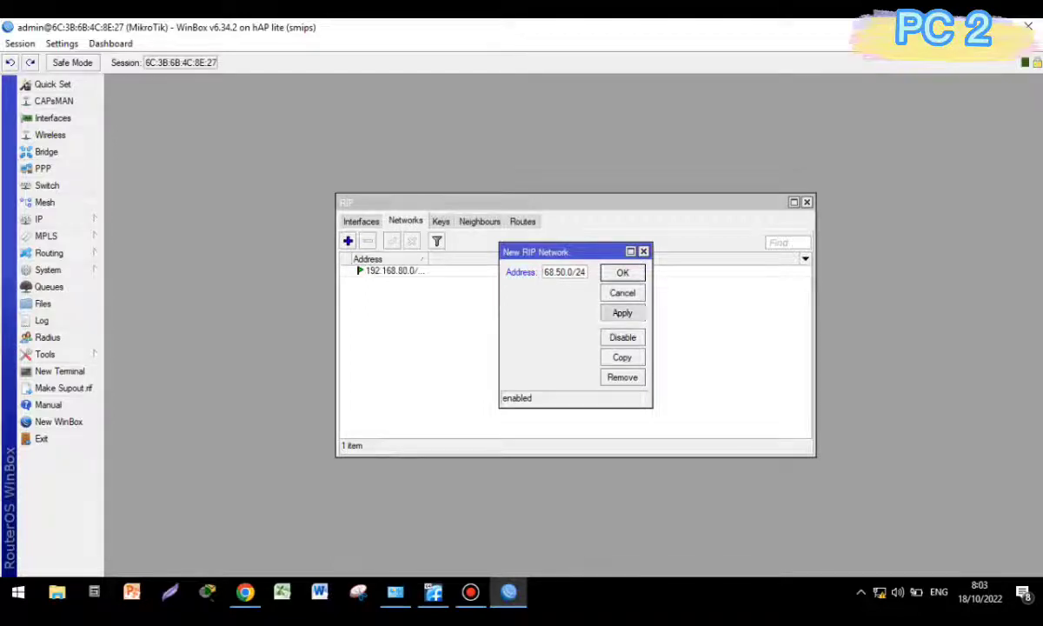
click(622, 273)
drag(428, 259, 440, 259)
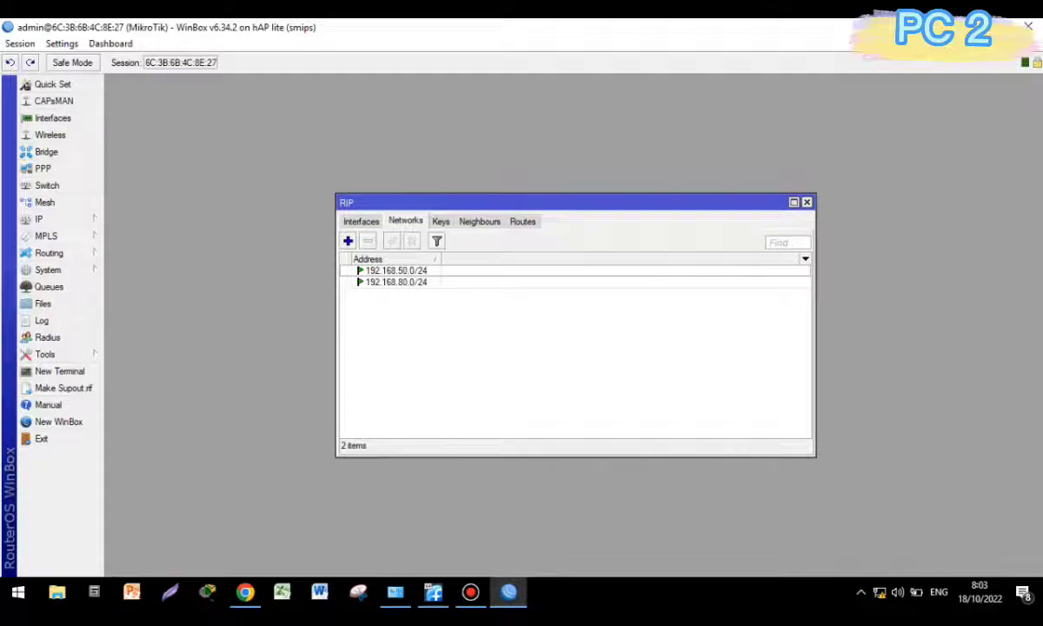
click(807, 202)
click(956, 27)
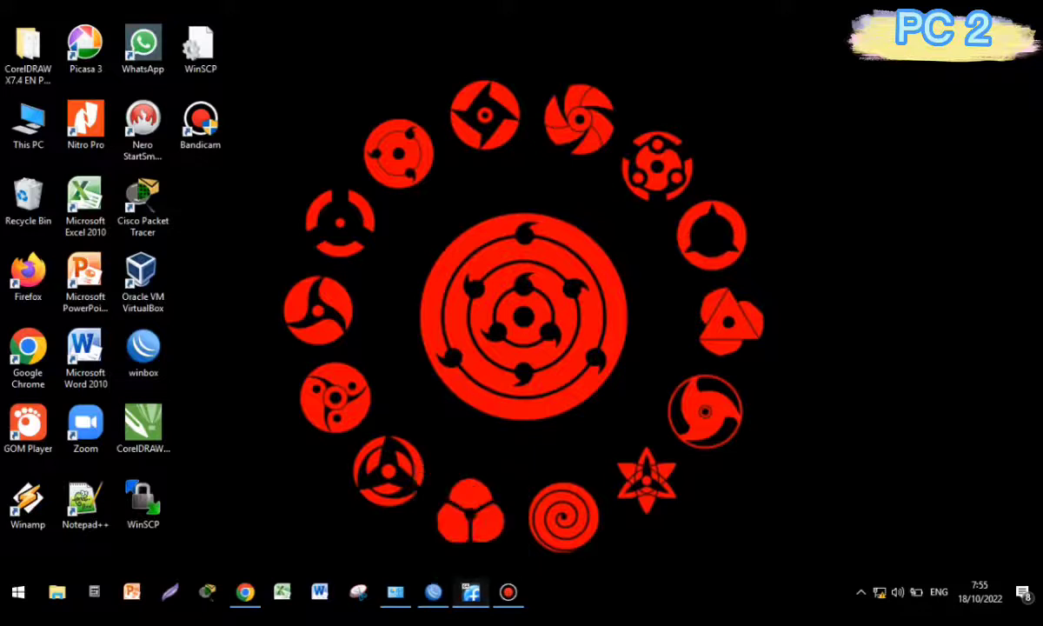
Bring up the Server FreePBX 1 VM console and log in as root with its password.
click(470, 593)
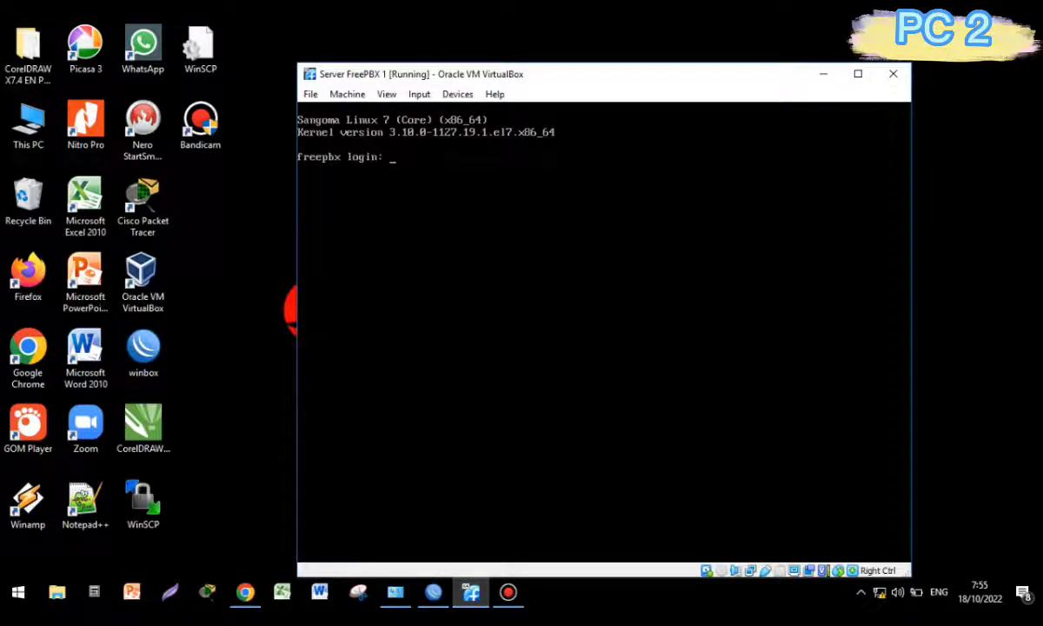
text(root)
key(Return)
drag(434, 74, 395, 66)
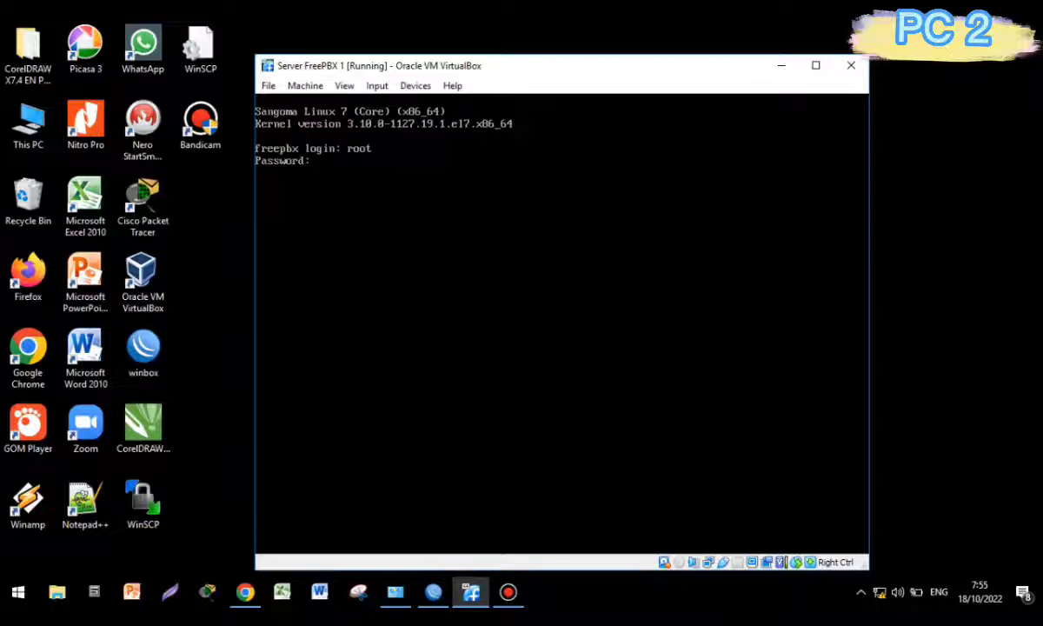
key(Return)
key(Return)
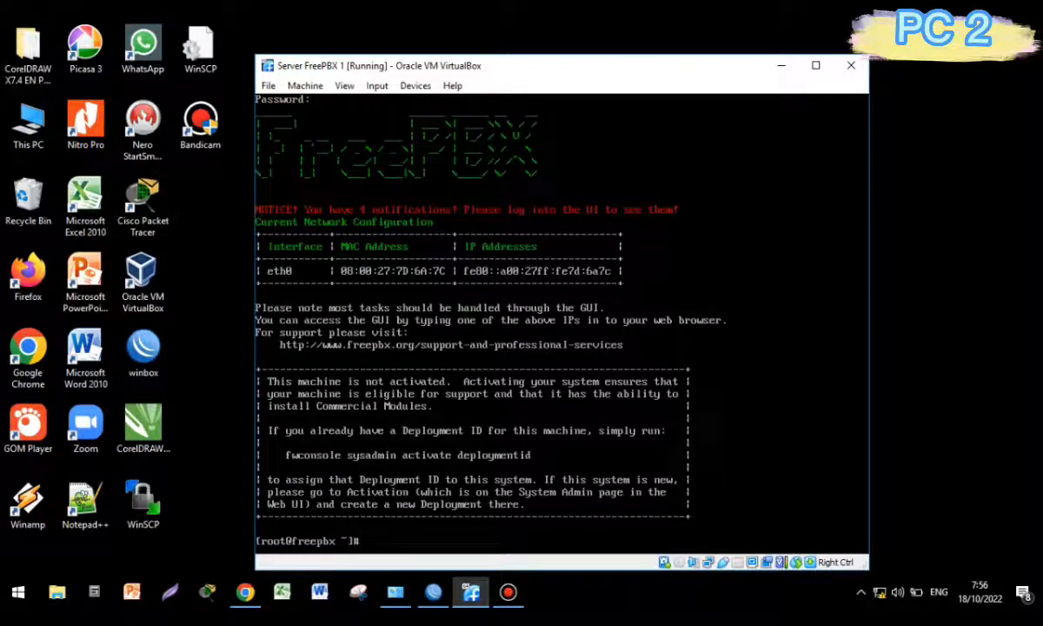
Open /etc/sysconfig/network-scripts/ifcfg-eth0 in vim and change BOOTPROTO from dhcp to static.
text(vim /etc/sysco)
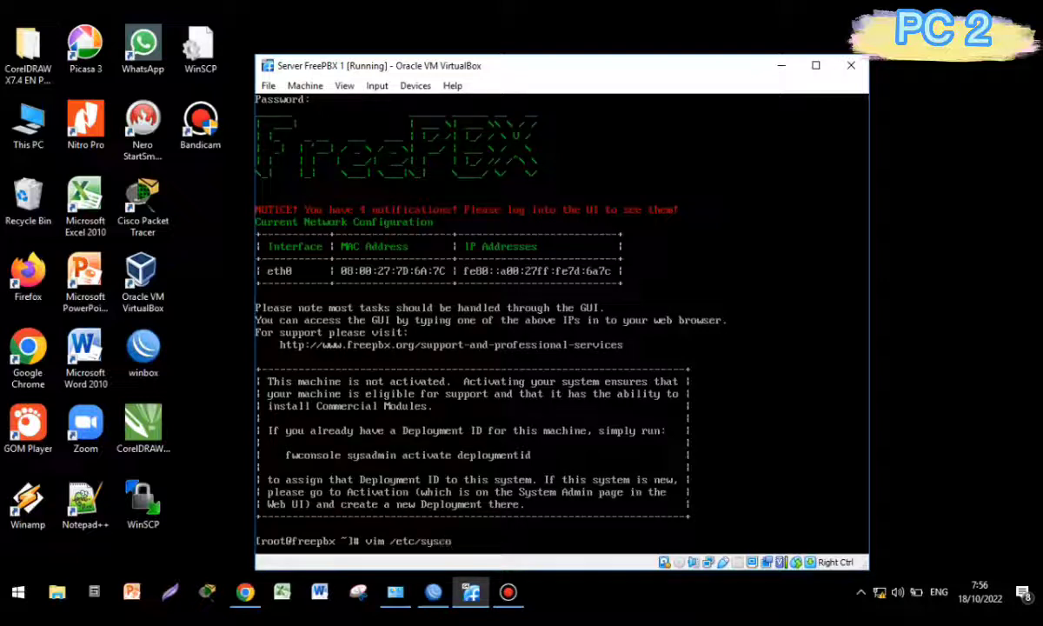
text(nfig/network-scripts)
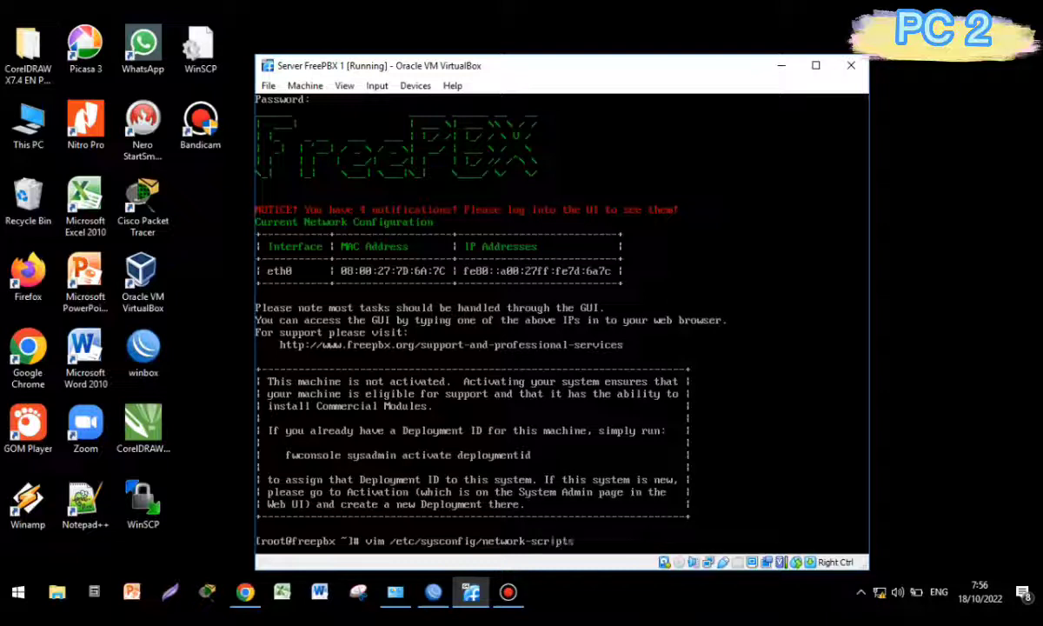
text(/e)
key(BackSpace)
text(ifcfg-eth0)
key(Return)
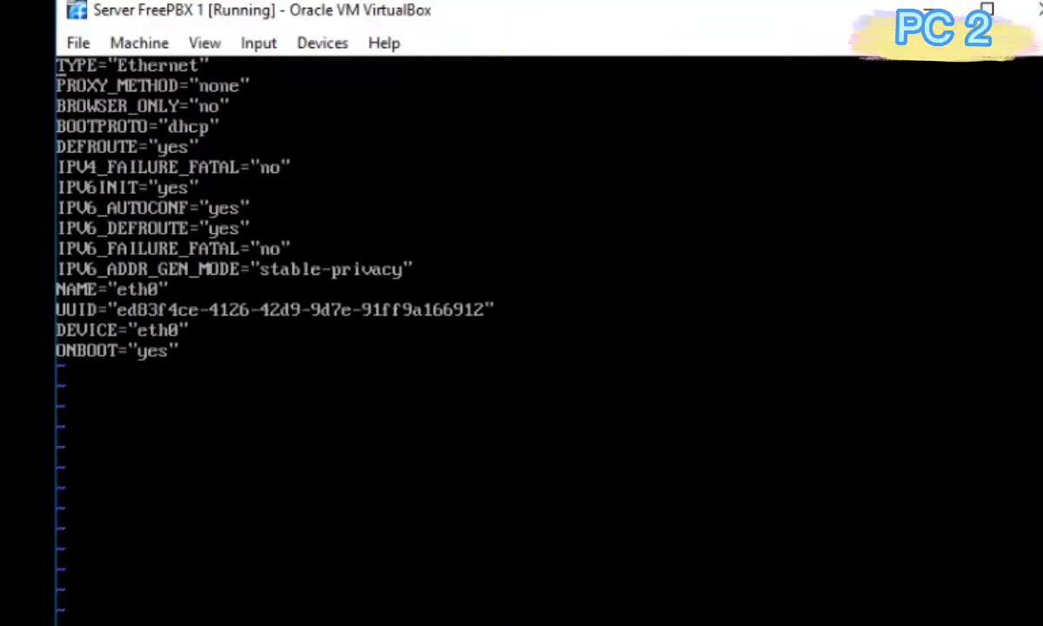
key(Down)
key(Right)
key(Right)
key(Right)
key(Right)
key(Right)
key(Right)
key(Right)
key(Right)
key(Right)
key(Right)
key(Right)
key(Right)
key(Right)
key(Right)
key(Right)
key(BackSpace)
key(BackSpace)
key(BackSpace)
key(BackSpace)
text(static)
Add IPADDR="192.168.50.1", NETMASK="255.255.255.0", GATEWAY="192.168.50.254" lines and save the file.
key(Down)
key(Down)
key(End)
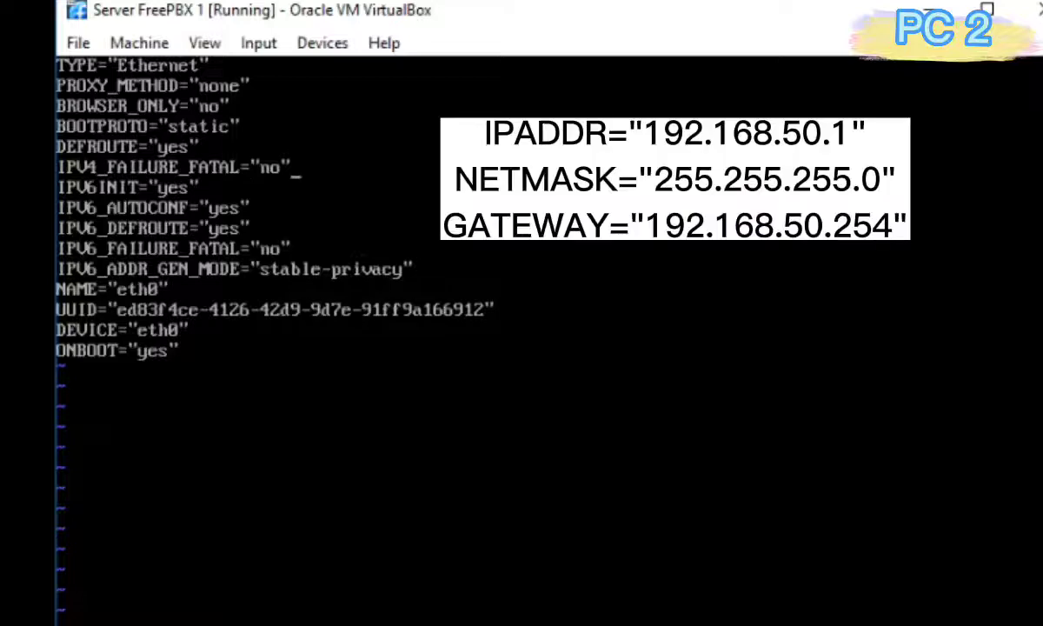
key(Return)
text(IPADDR)
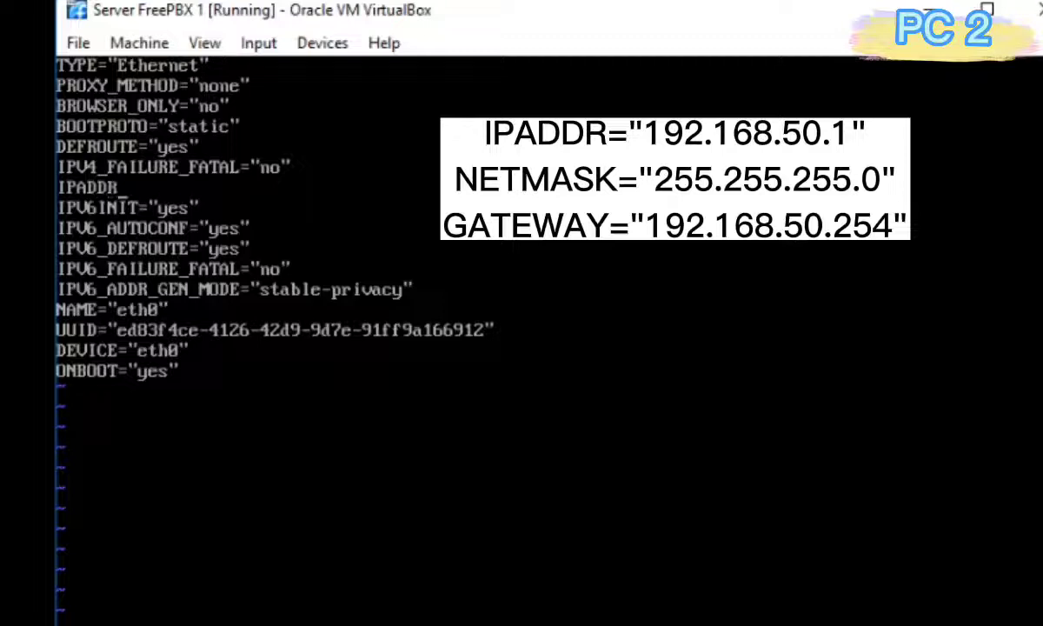
text(="192.)
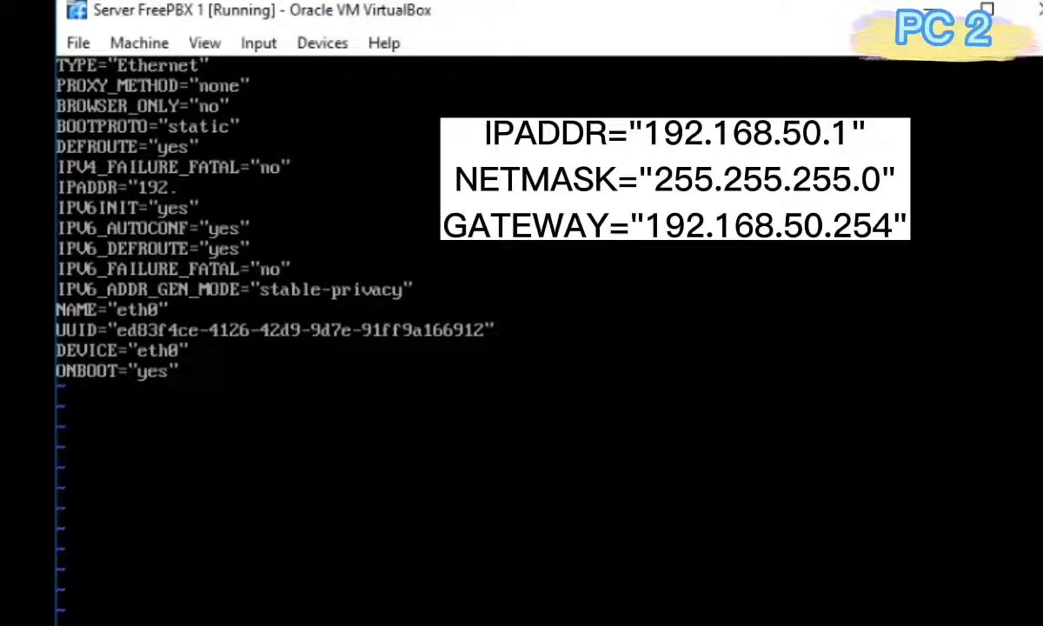
text(168.50)
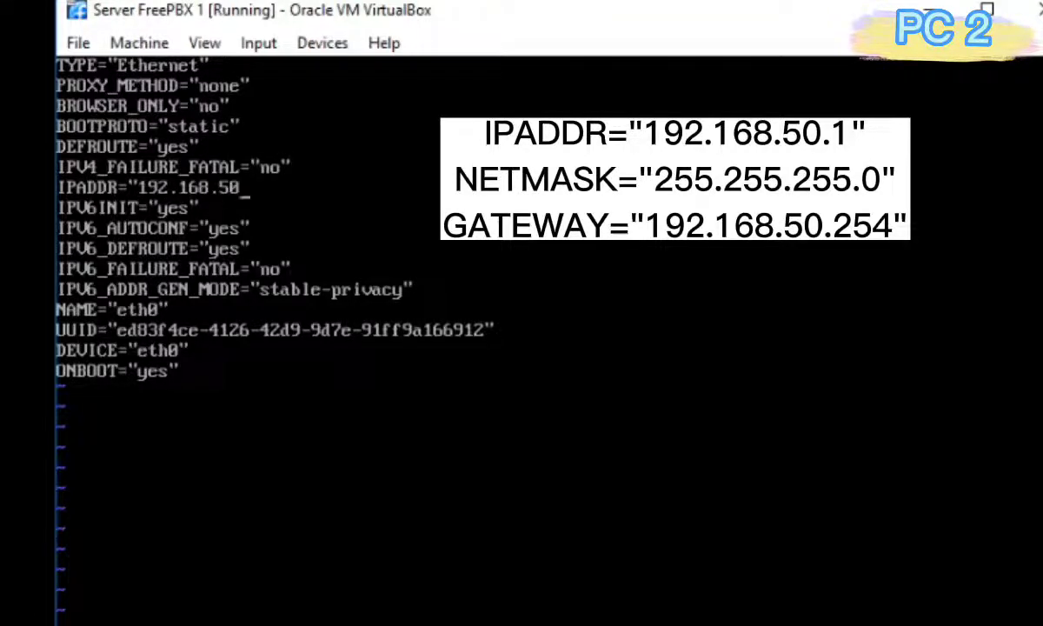
text(.1")
key(Return)
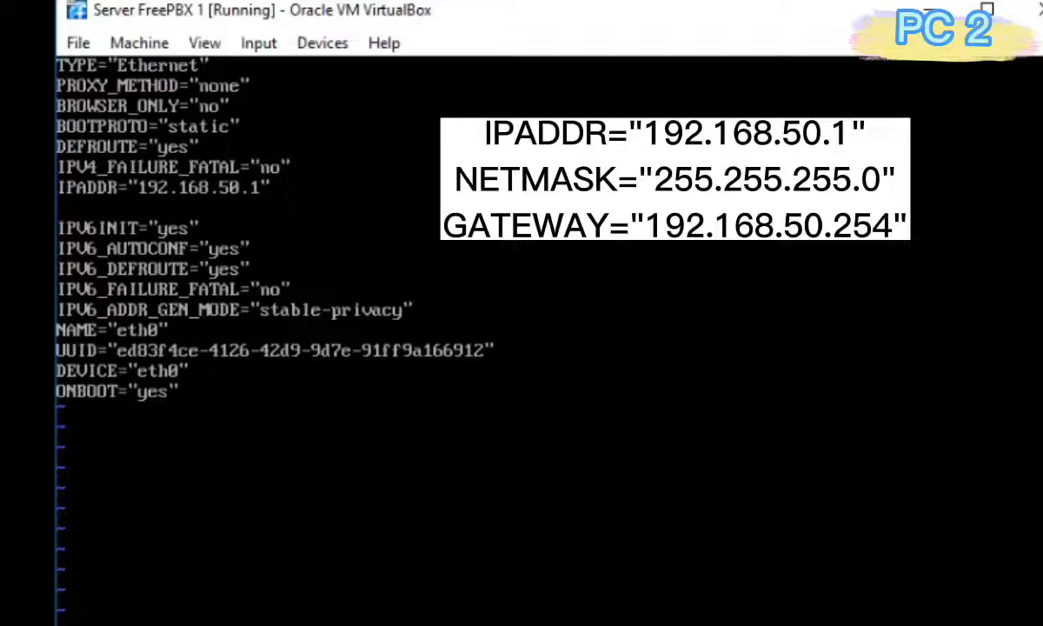
text(NETW)
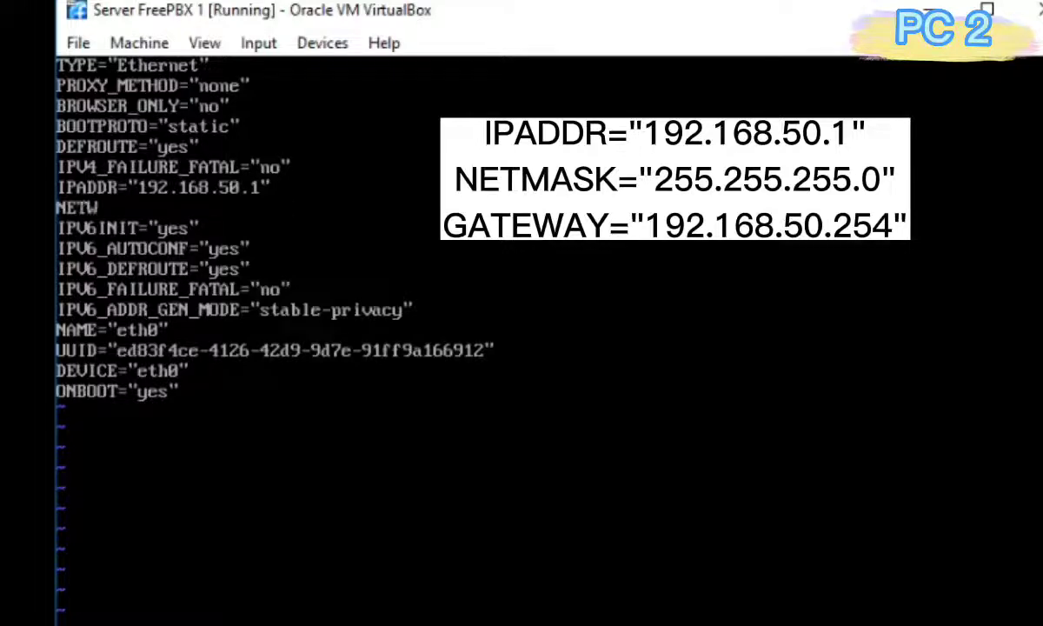
key(BackSpace)
text(MASK=")
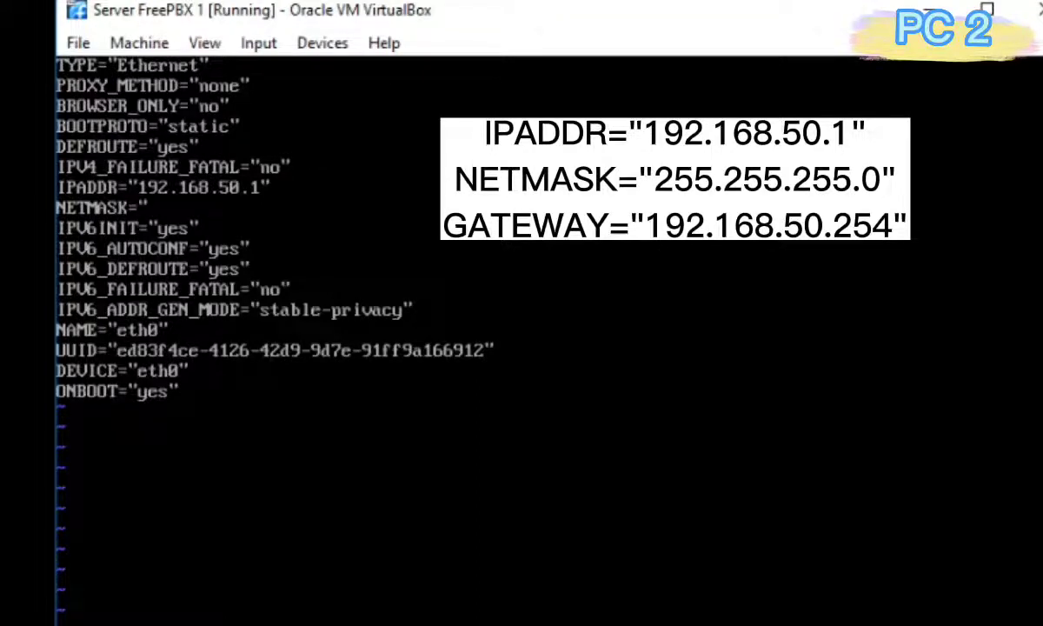
text(255.25)
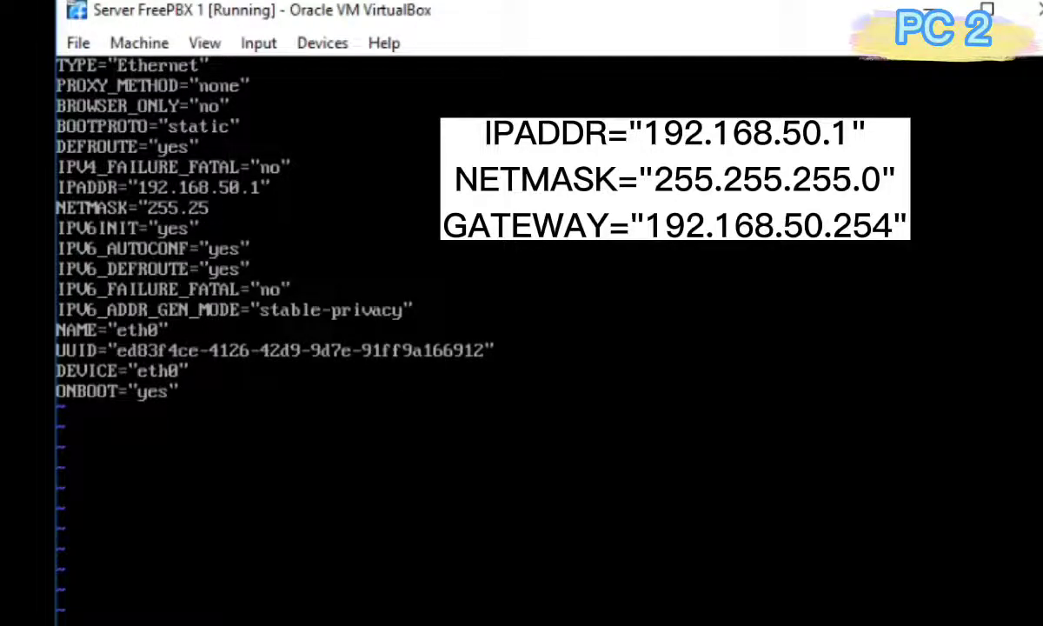
text(5.255.0")
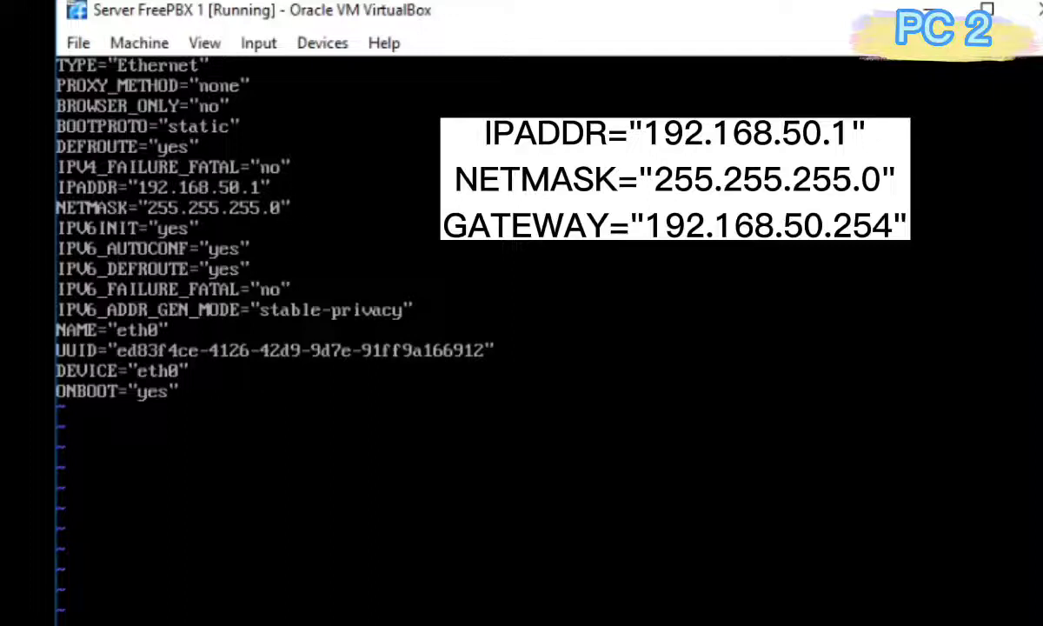
key(Return)
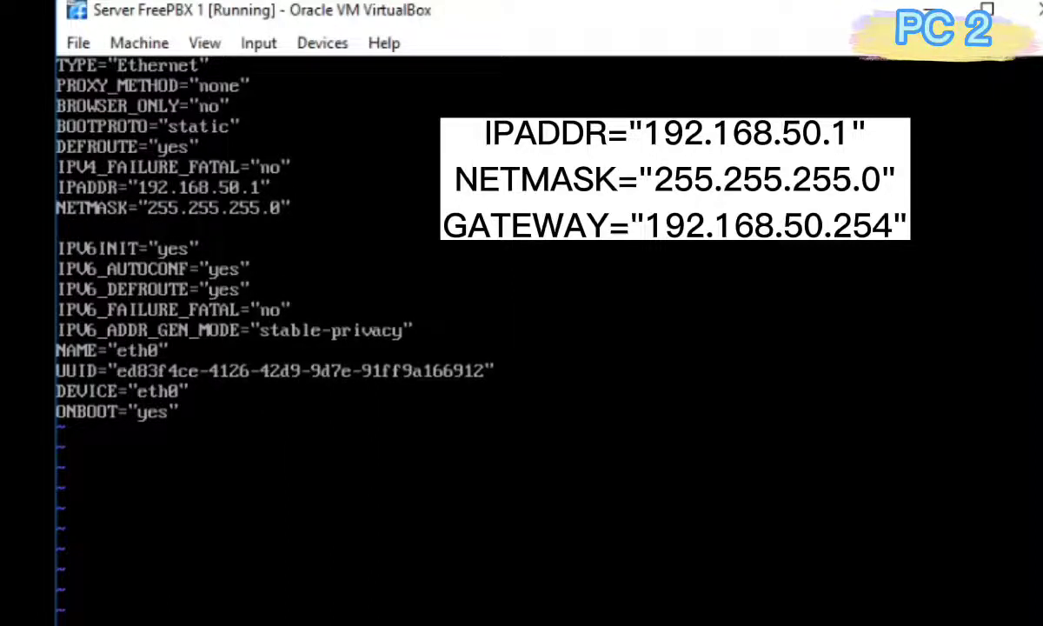
text(GATEWA)
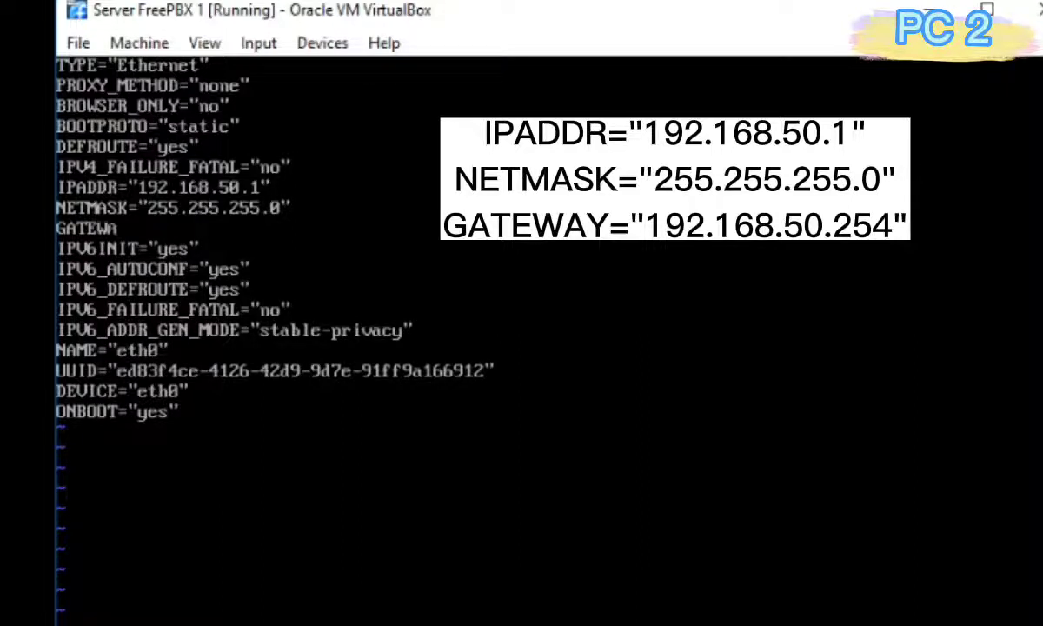
text(Y="192.1)
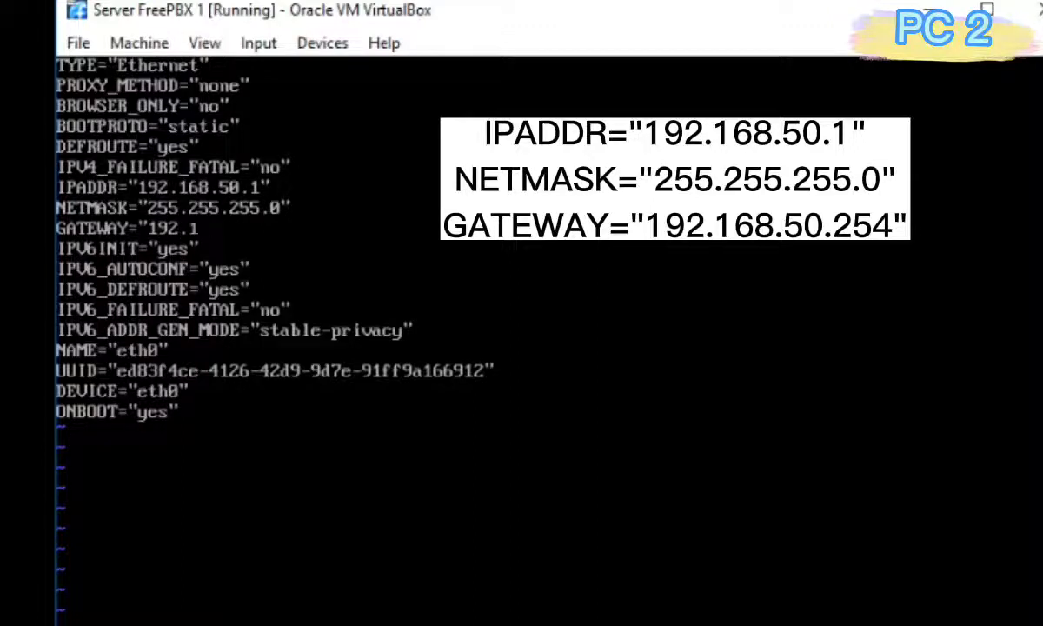
text(68.)
text(50.)
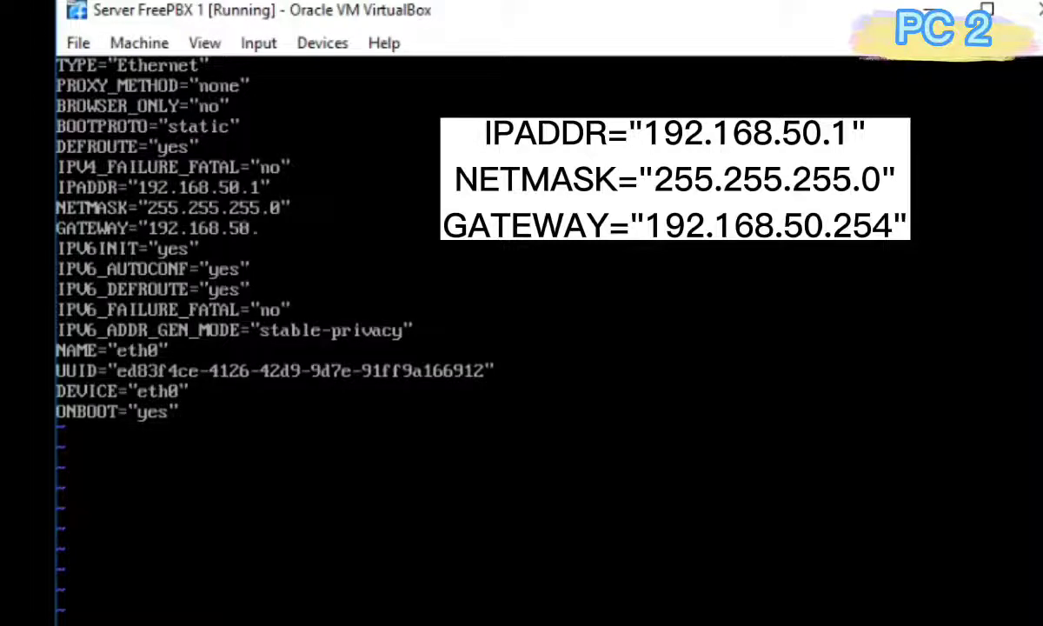
text(254")
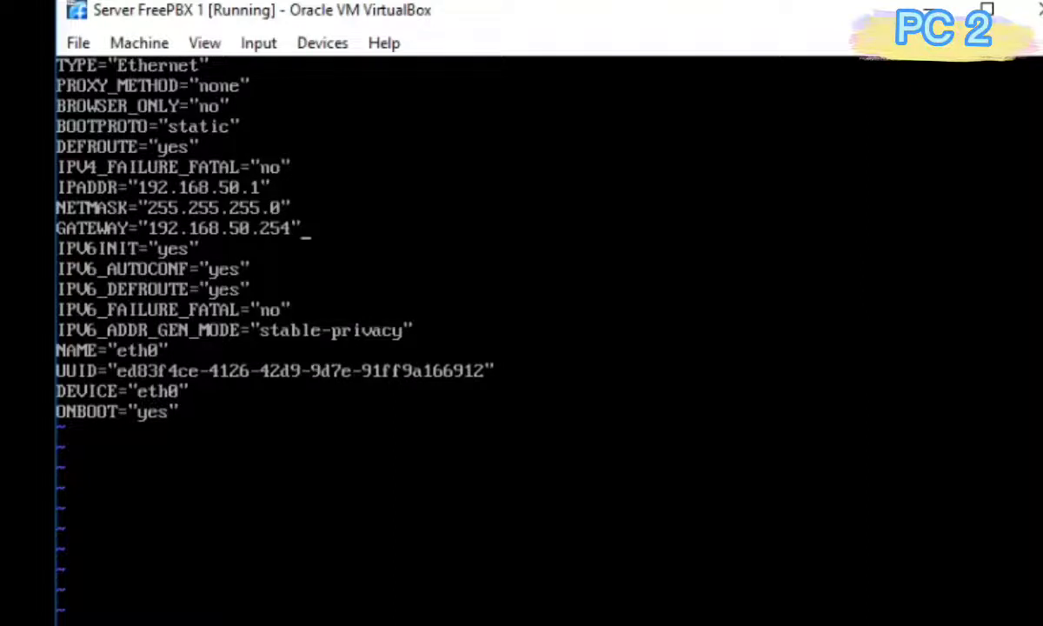
key(Escape)
key(Return)
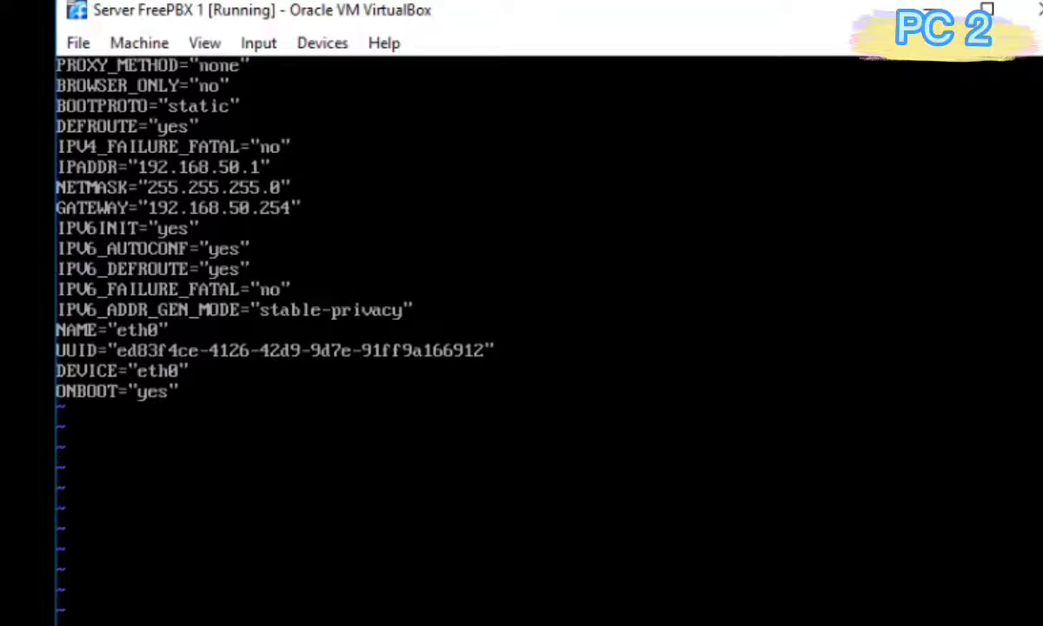
Run 'service network restart', then 'ip a' to verify eth0 shows 192.168.50.1/24.
text(servi)
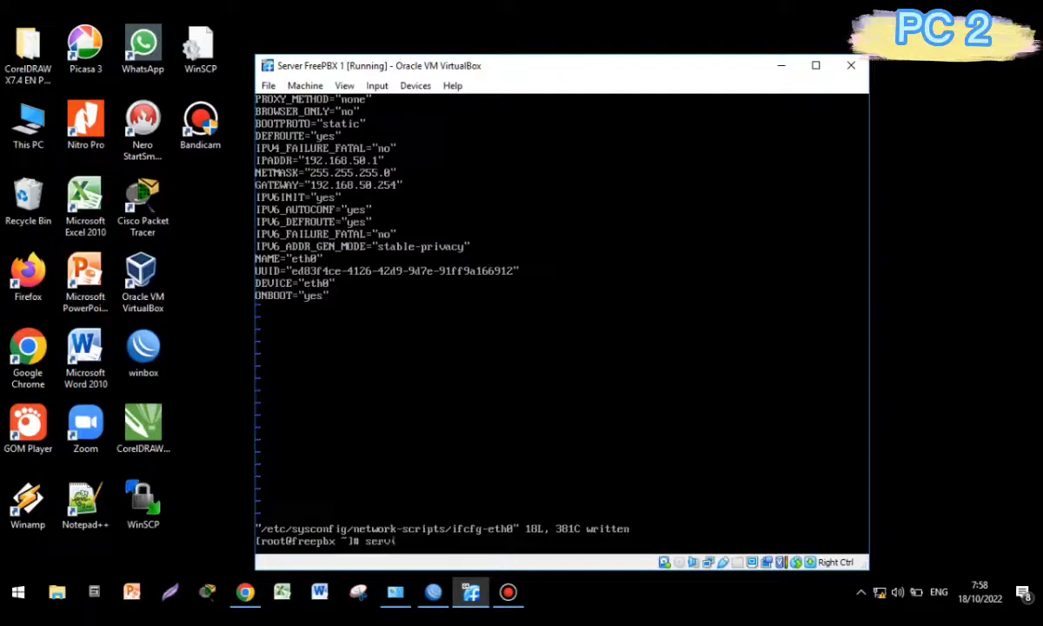
text(ce network restart)
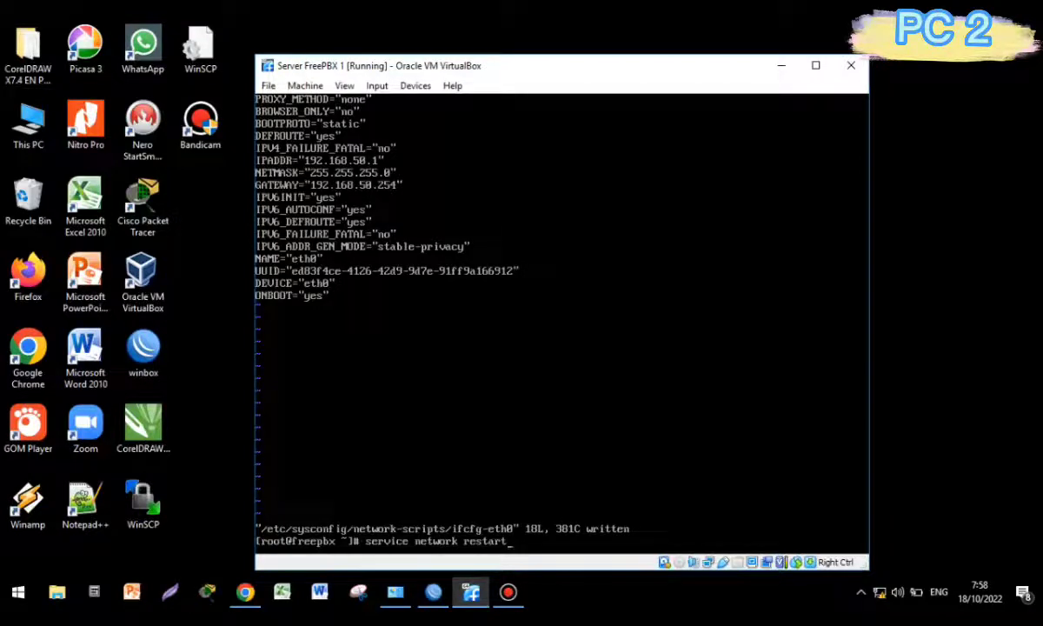
key(Return)
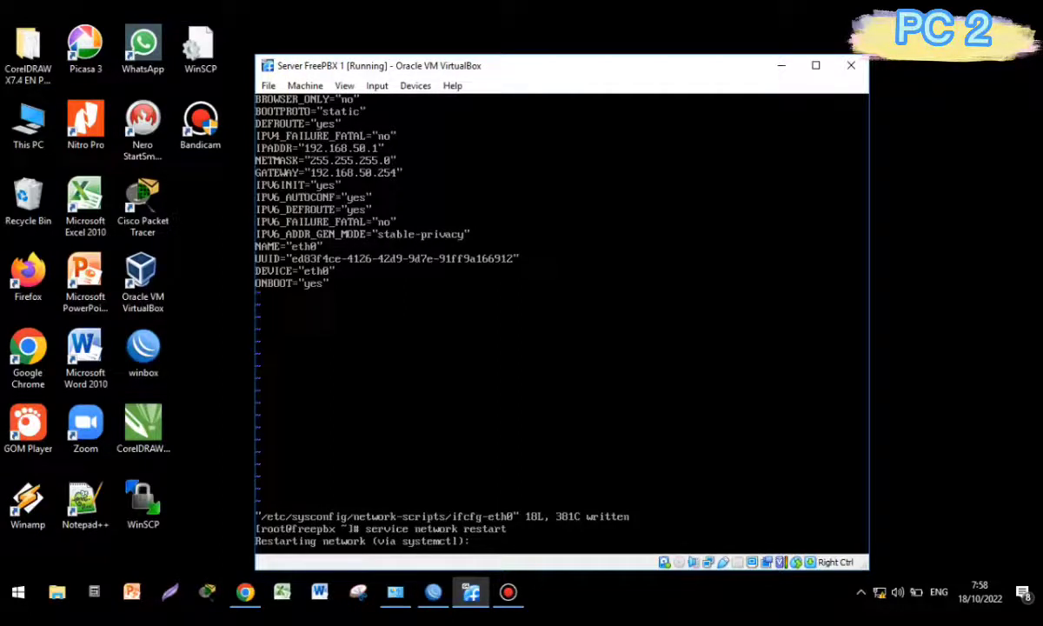
text(ip a)
key(Return)
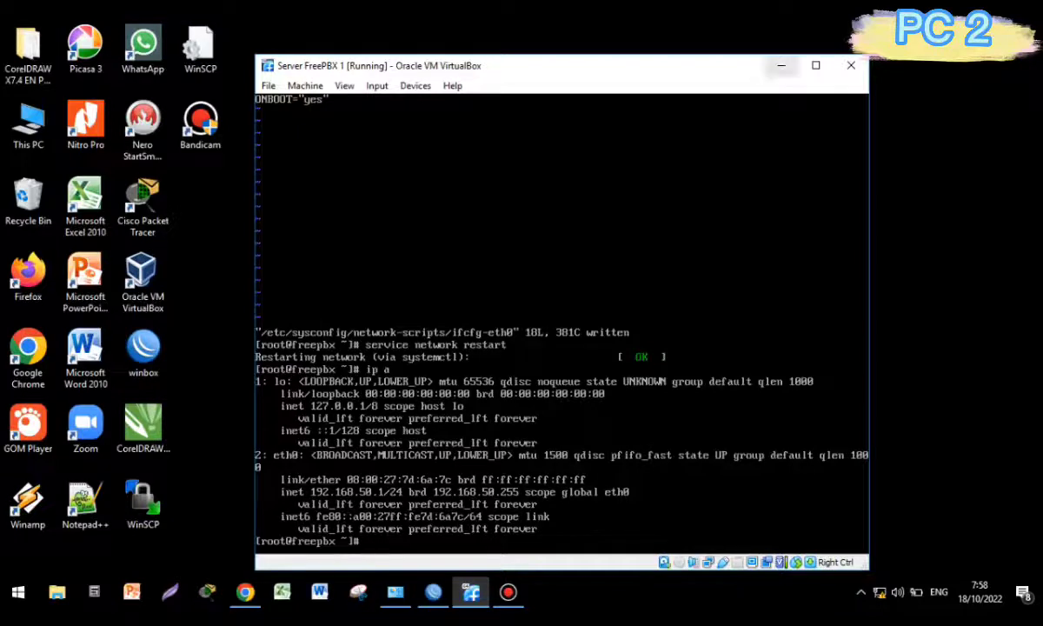
click(780, 65)
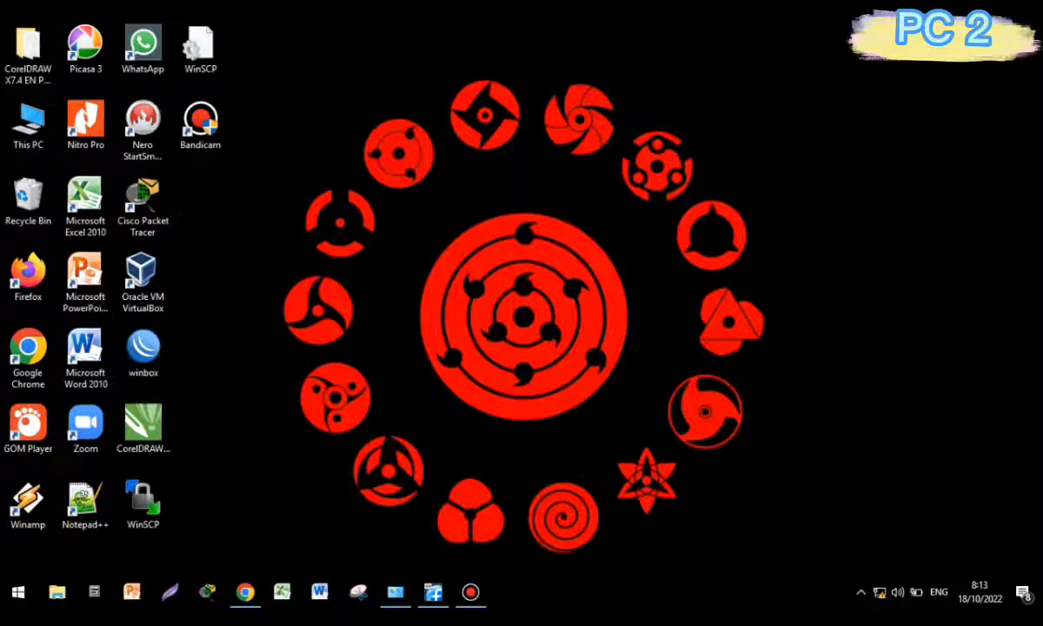
Open the IPv4 (TCP/IPv4) properties of the Ethernet adapter.
click(396, 592)
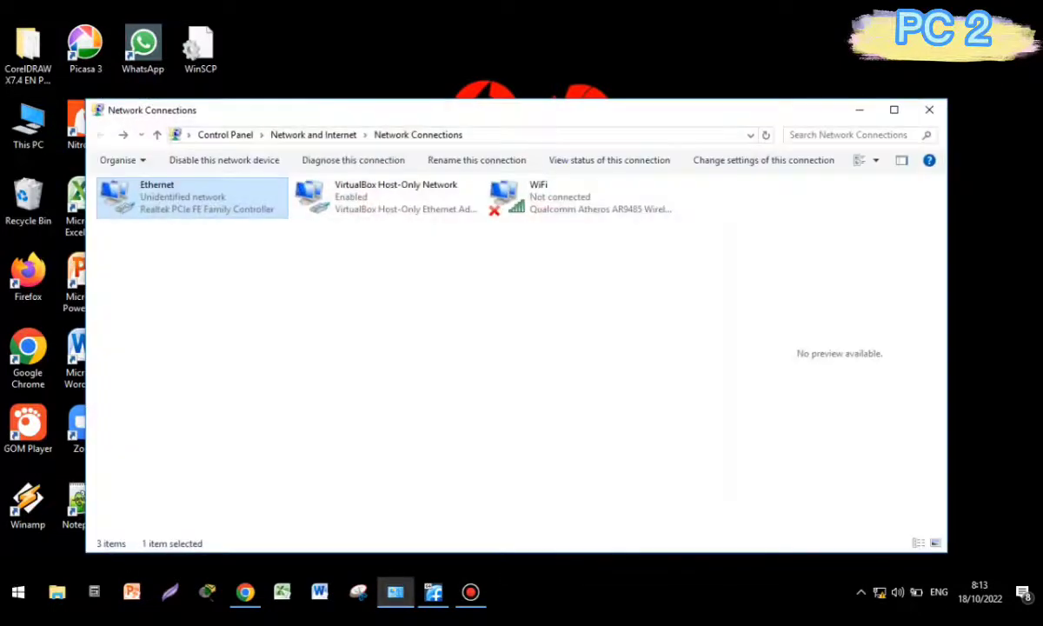
right_click(211, 199)
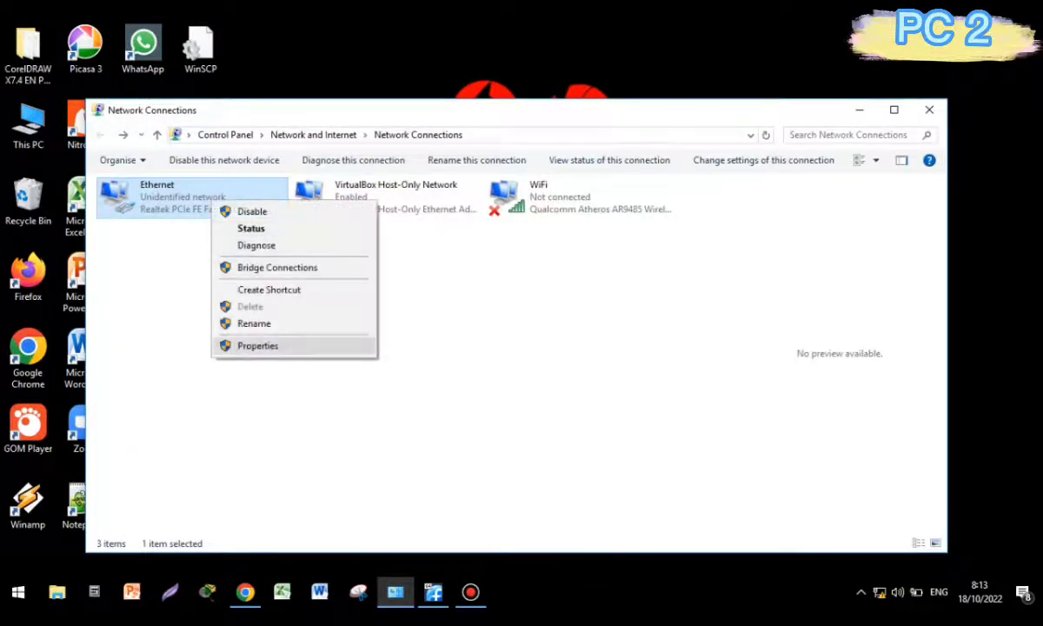
click(244, 344)
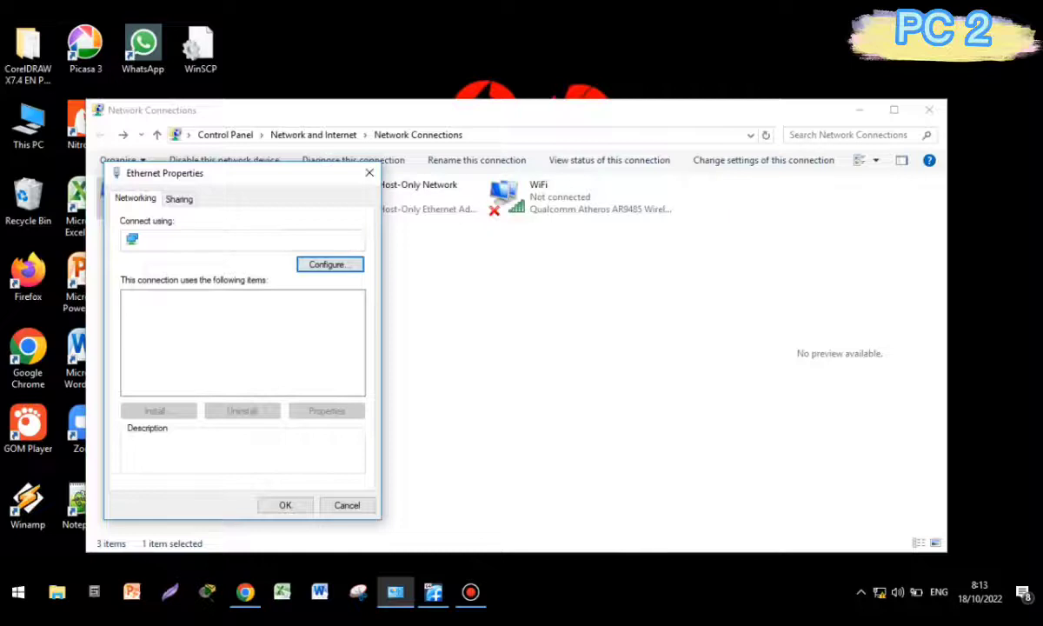
double_click(223, 349)
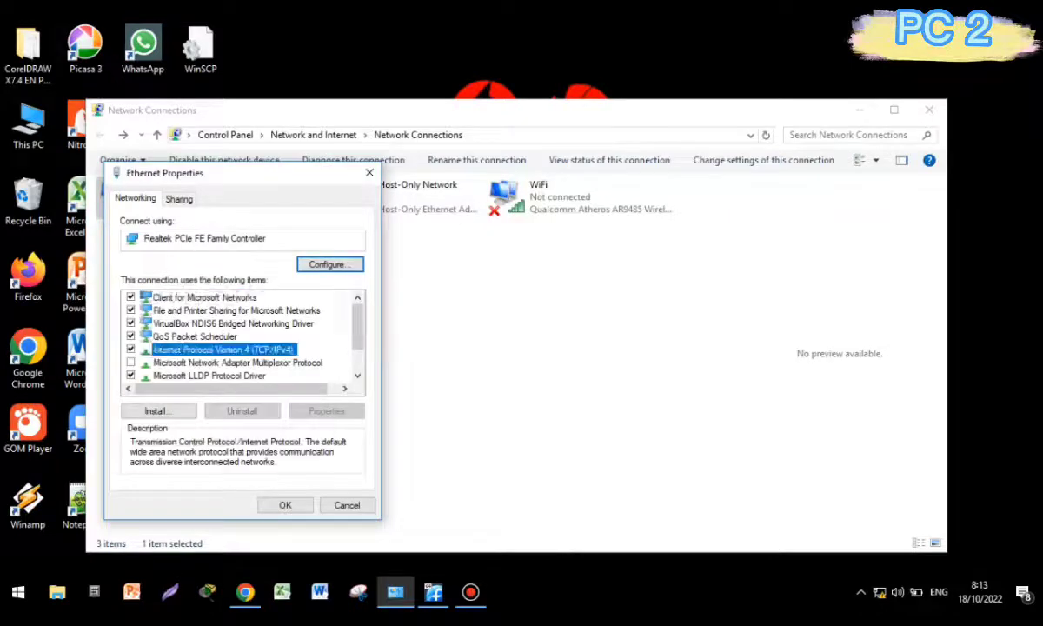
Set static IP 192.168.50.10, mask 255.255.255.0, gateway 192.168.50.254 and confirm the changes.
click(158, 342)
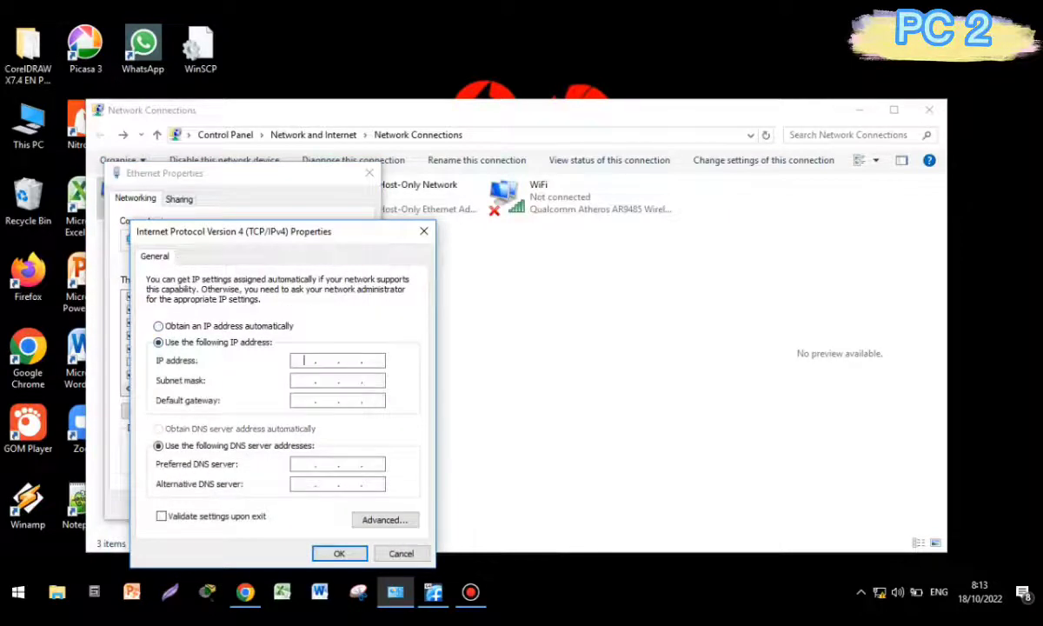
text(192 . 168 . 50 . 10)
key(Tab)
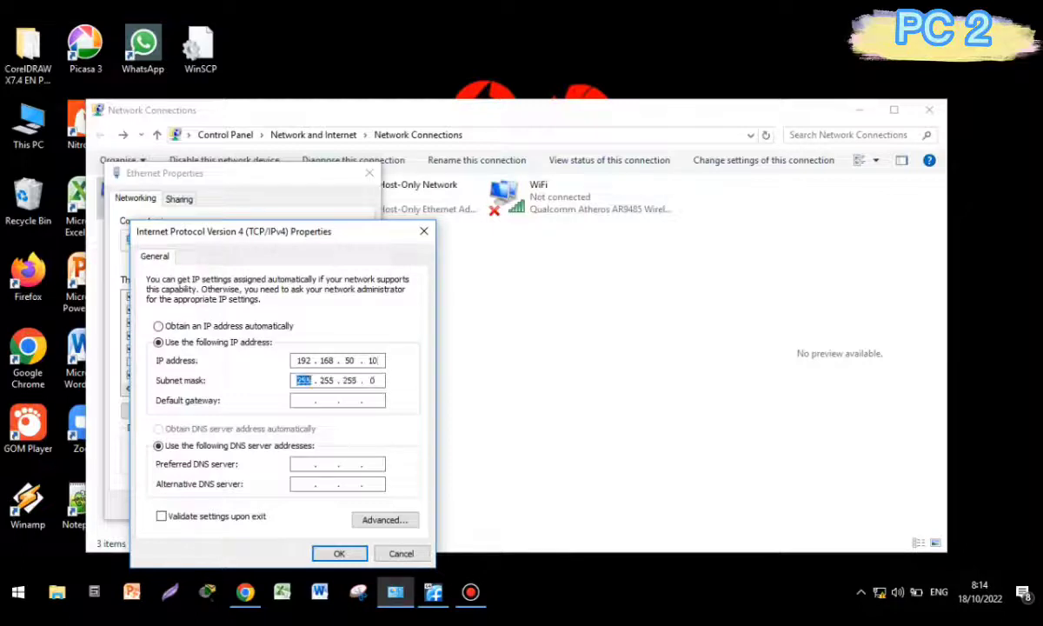
key(Tab)
text(192 . 168 . 50 . 254)
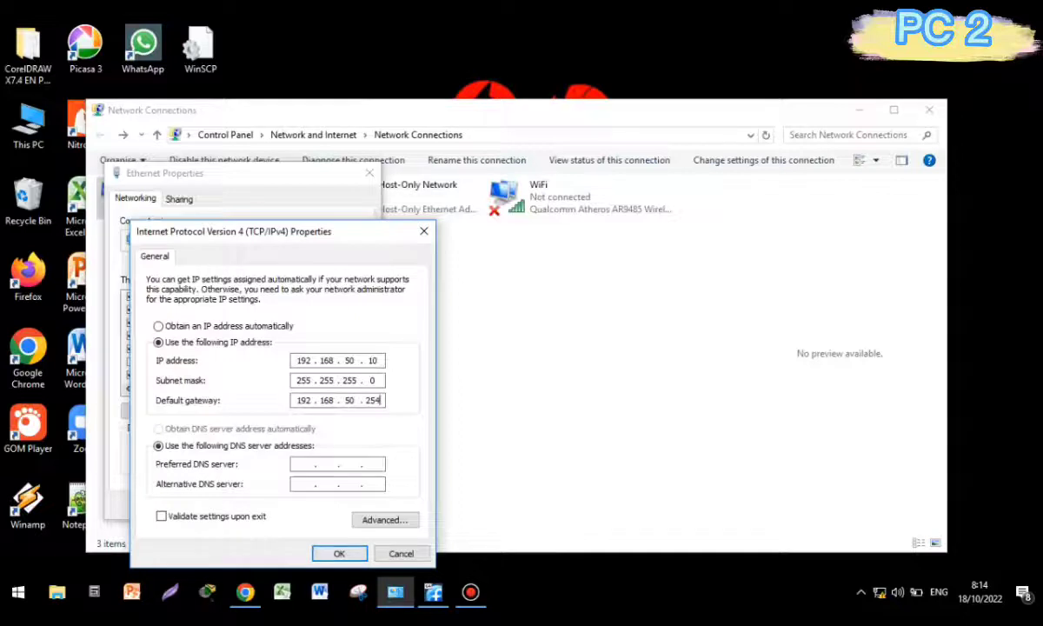
click(338, 553)
click(554, 356)
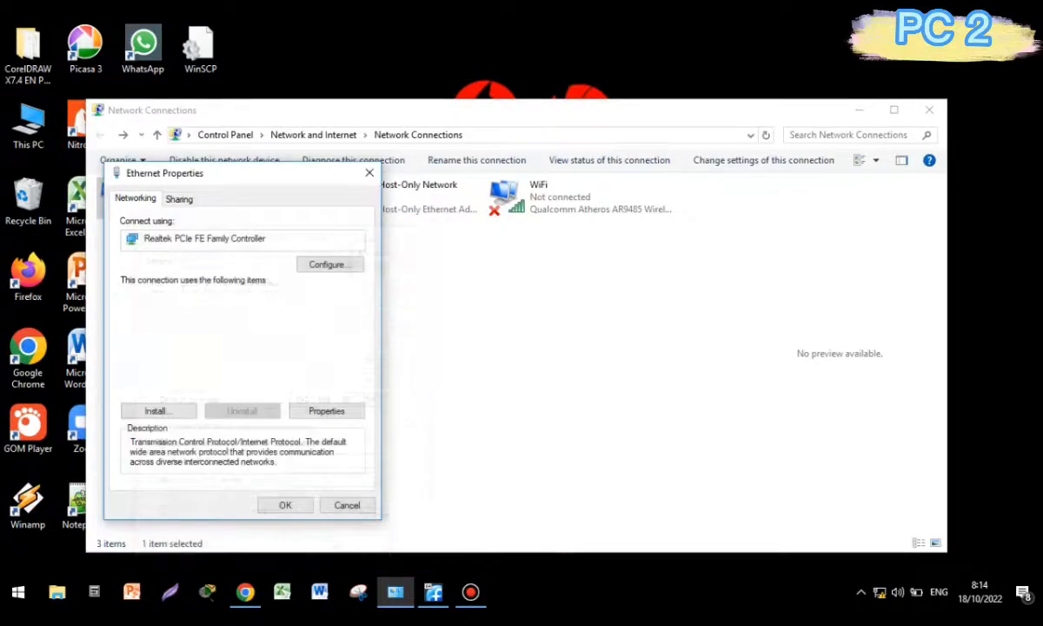
click(285, 505)
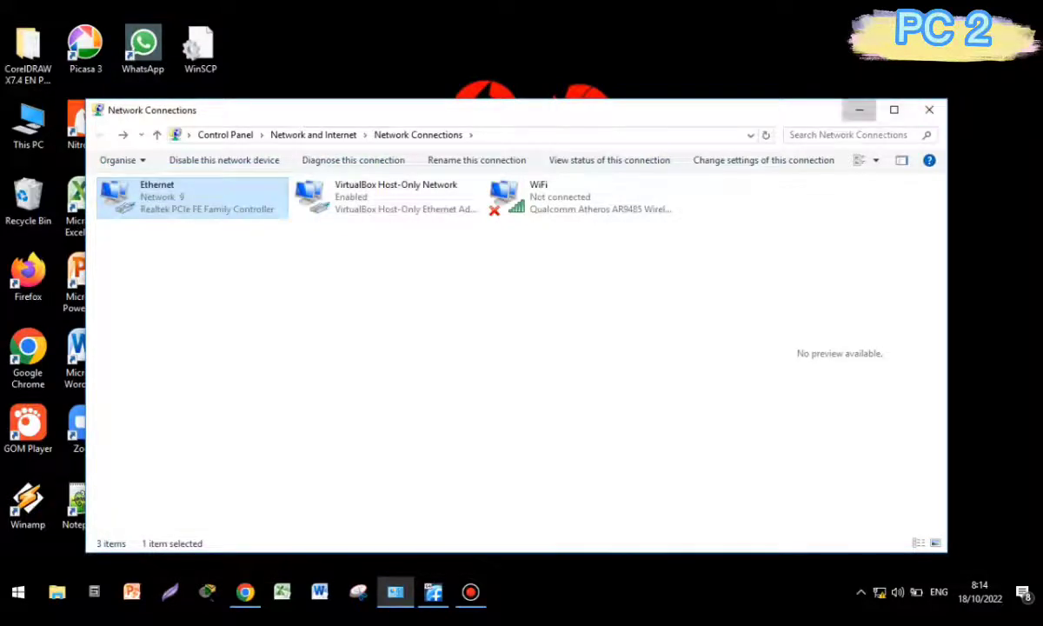
click(858, 109)
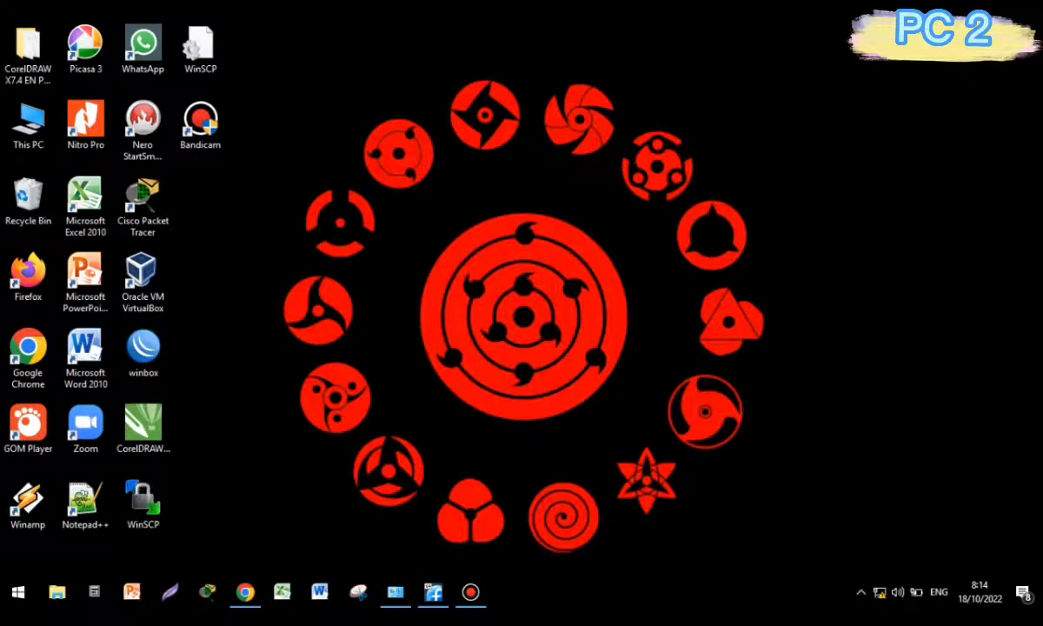
Open Command Prompt and ping 192.168.50.1, 192.168.80.10 (twice), then 192.168.80.1.
key(super+r)
key(Return)
text(ping)
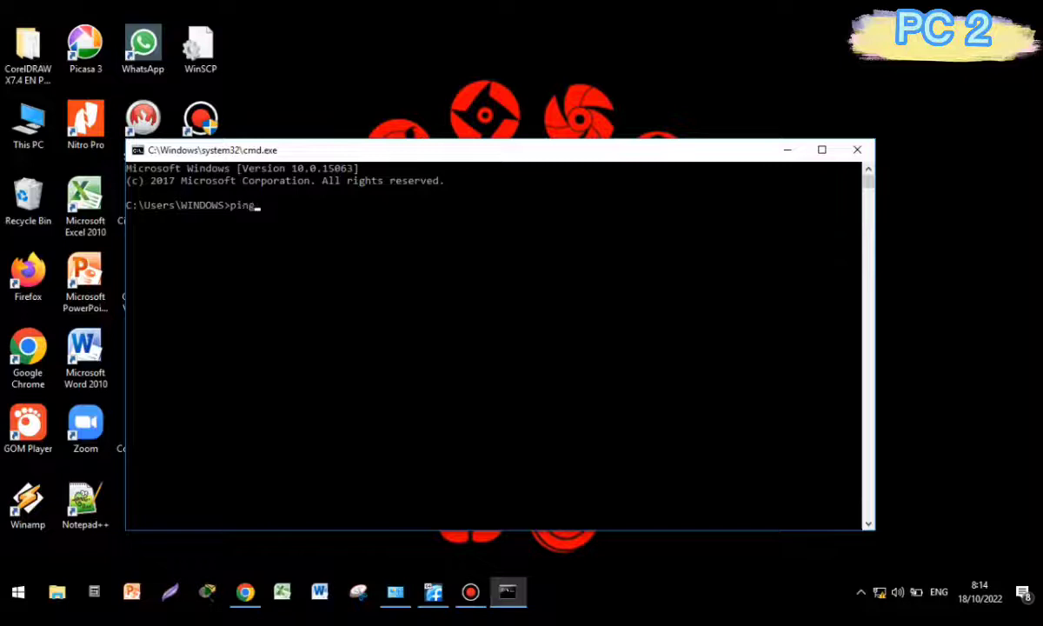
text( 192.168.50.1)
key(Return)
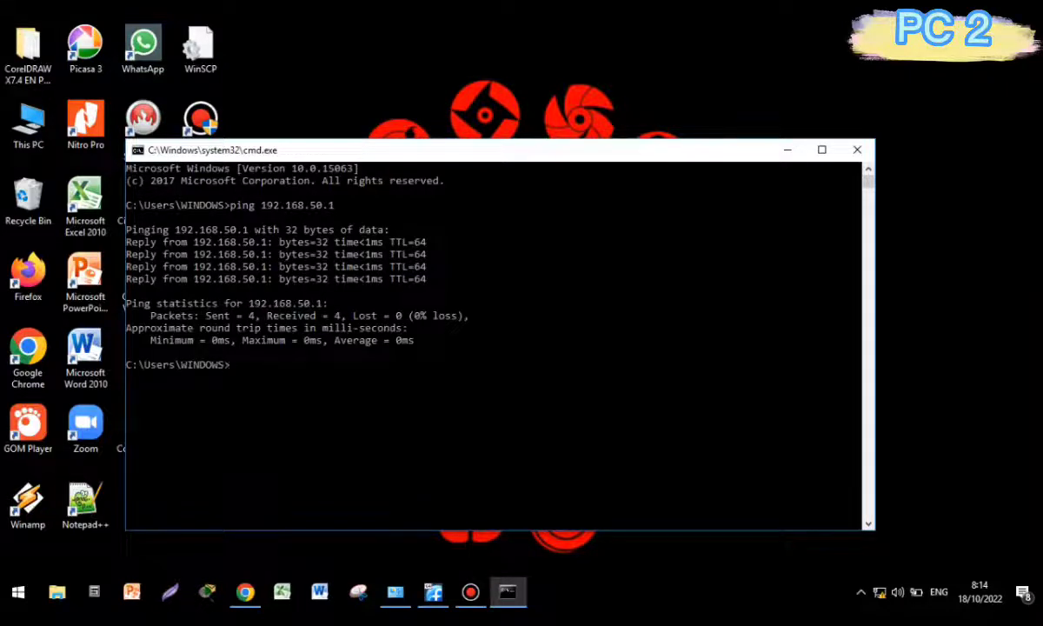
text(ping 192.168.80.1)
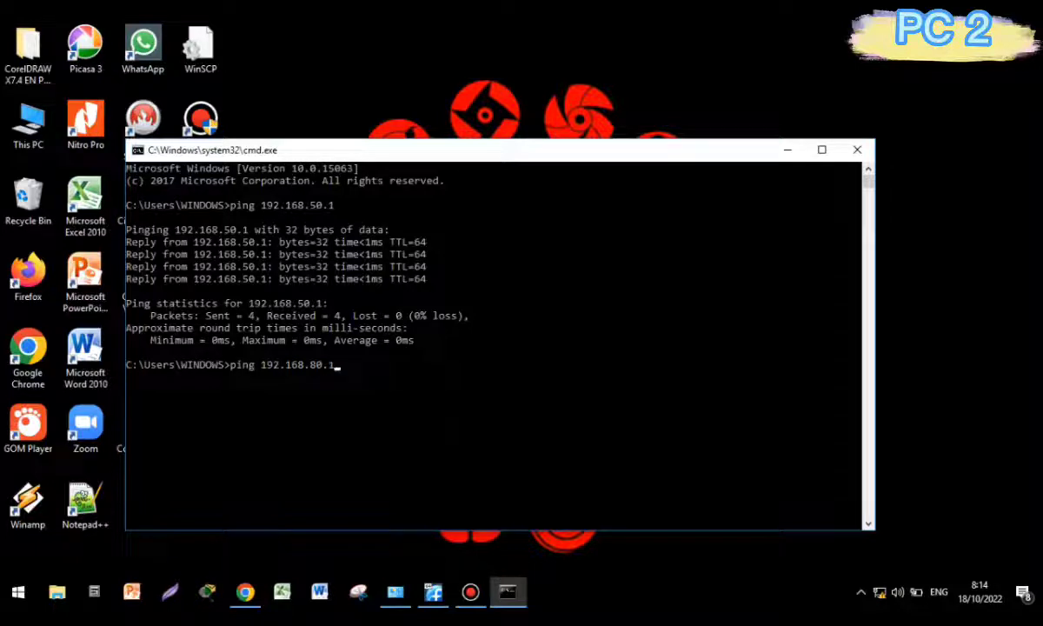
text(0)
key(Return)
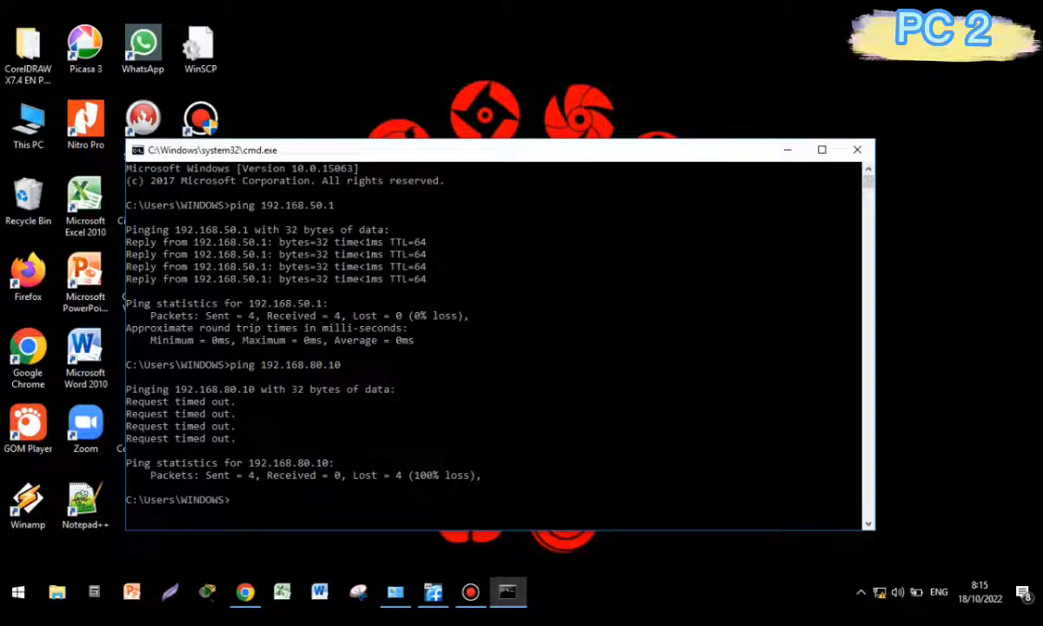
key(Up)
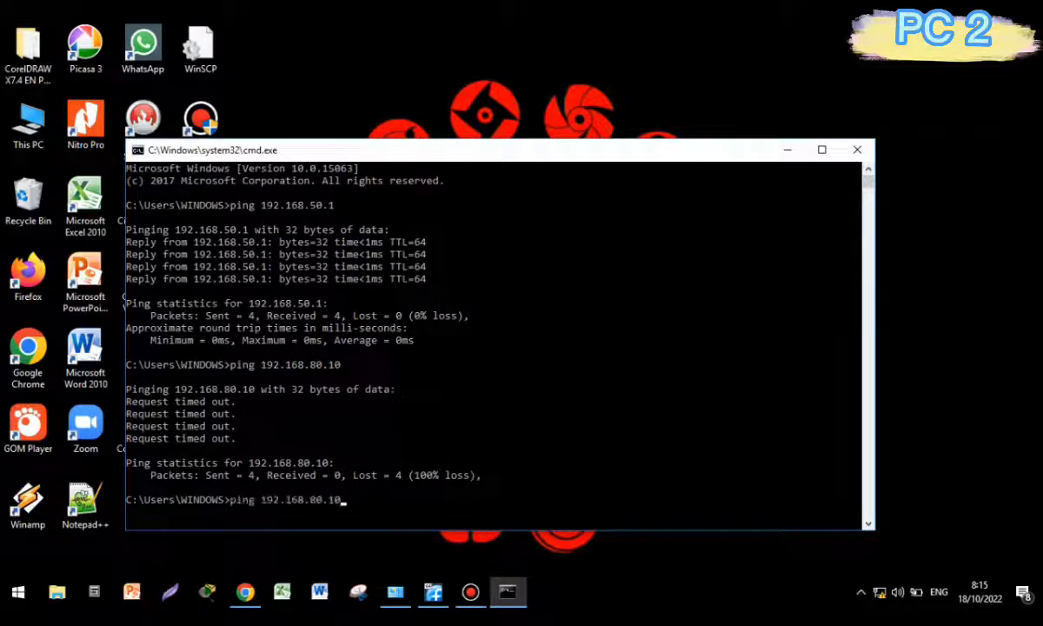
key(Return)
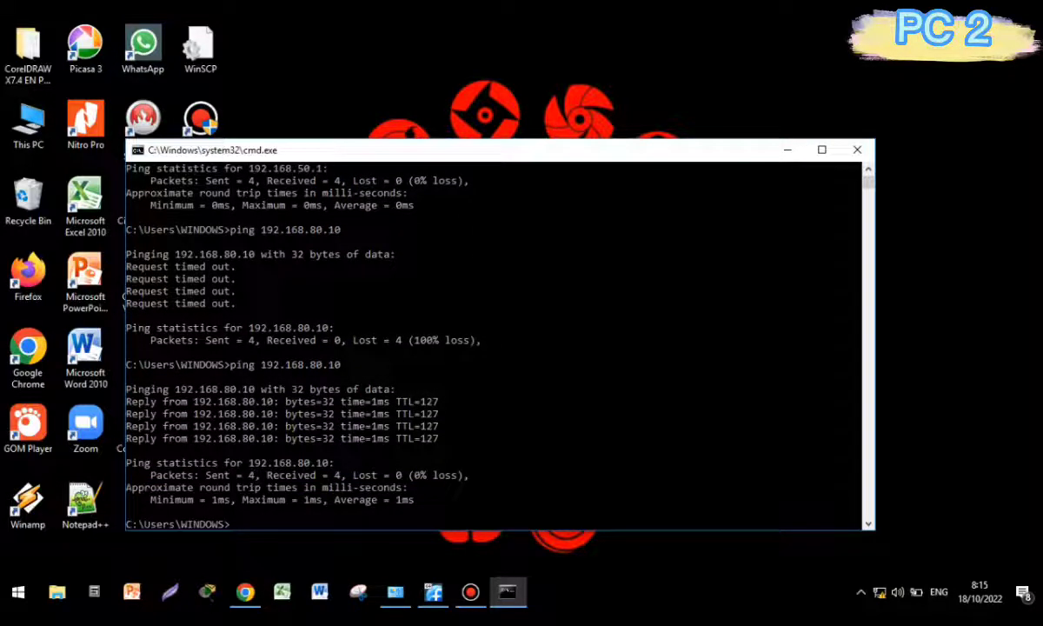
text(ping 192.18)
text(8.80.1)
key(Return)
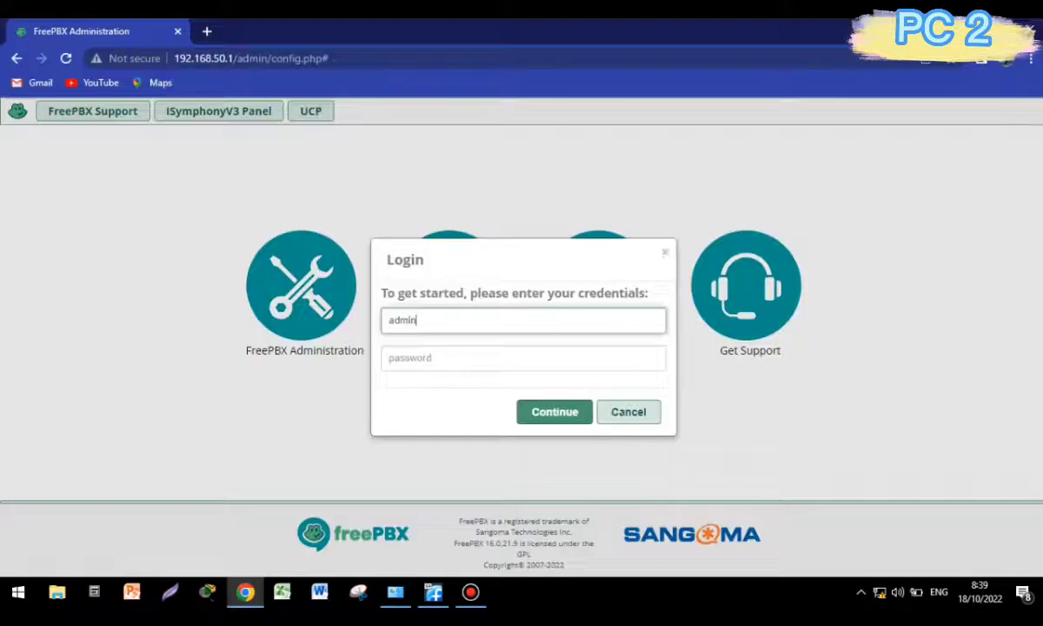
Enter the administrator password in the FreePBX login form and submit it.
key(Tab)
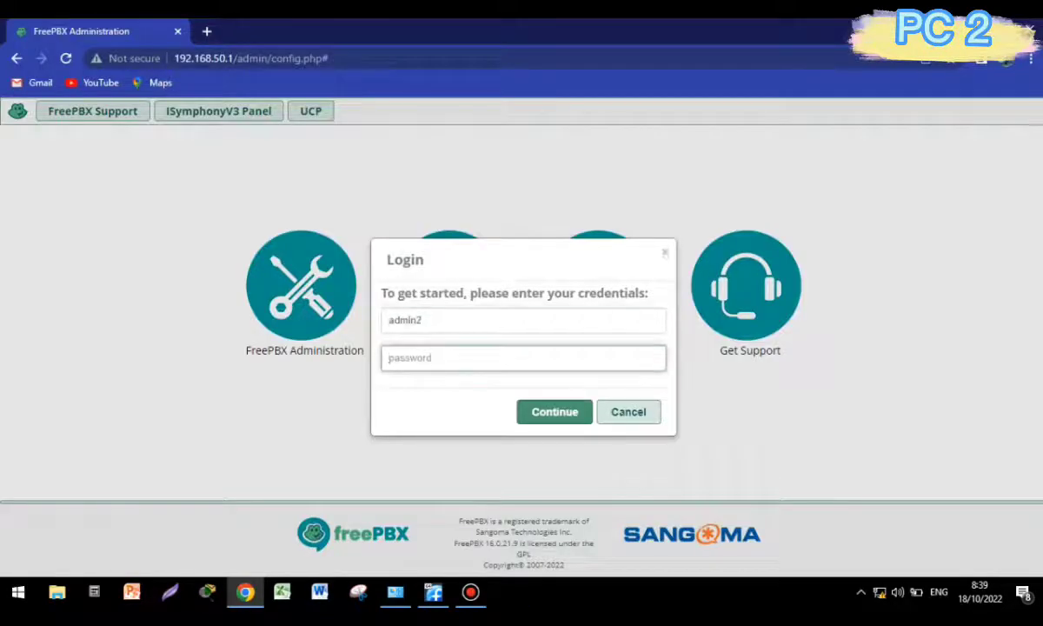
text(a•••••••••)
key(Return)
key(Return)
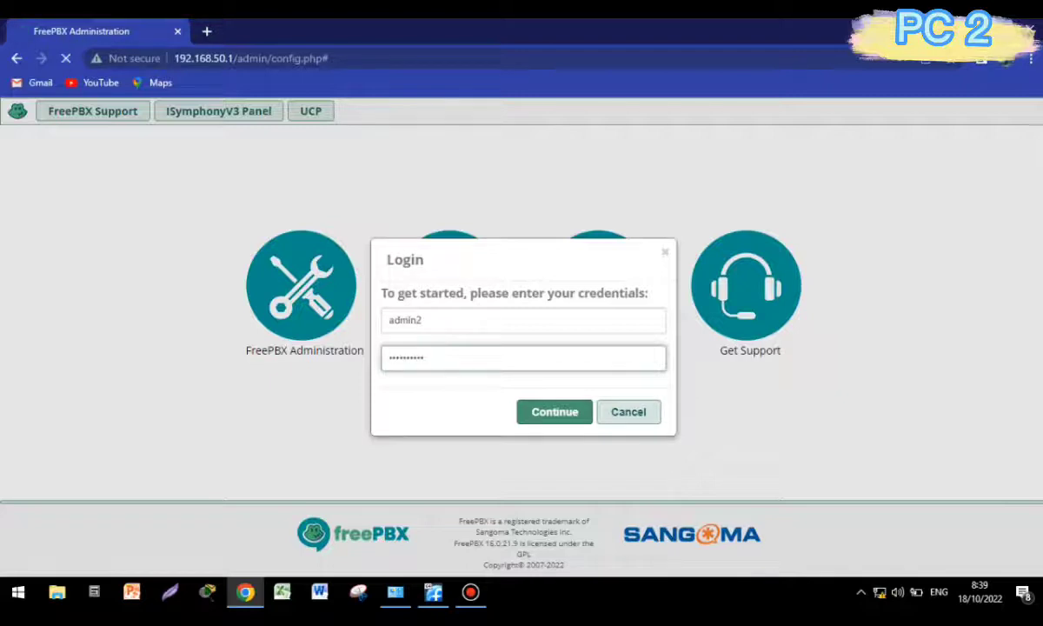
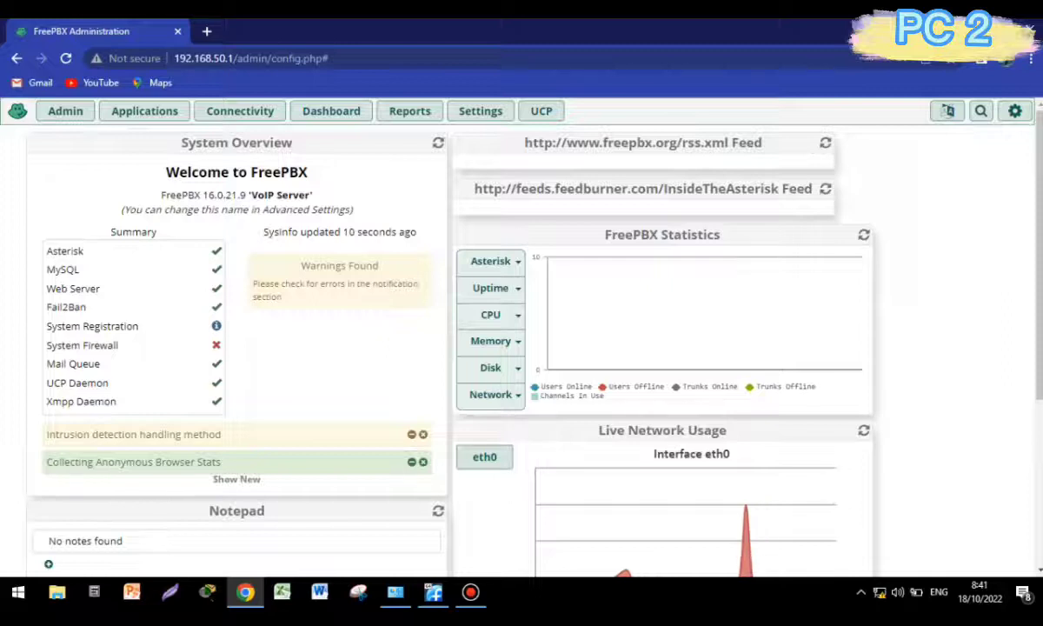
Open the Connectivity > Trunks page, which lists no trunks yet.
mouse_move(240, 111)
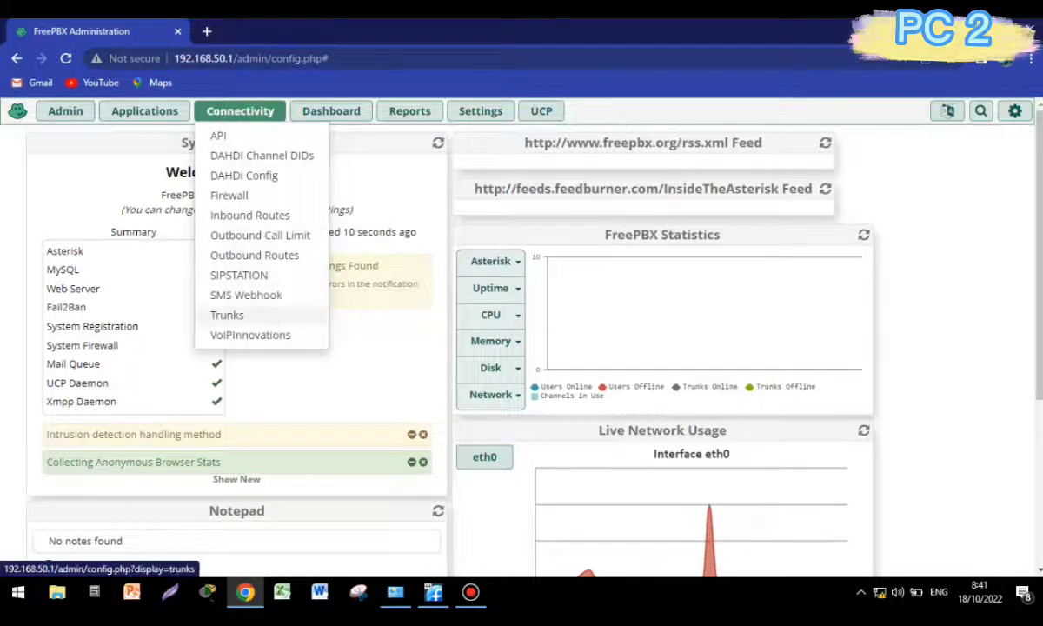
click(227, 314)
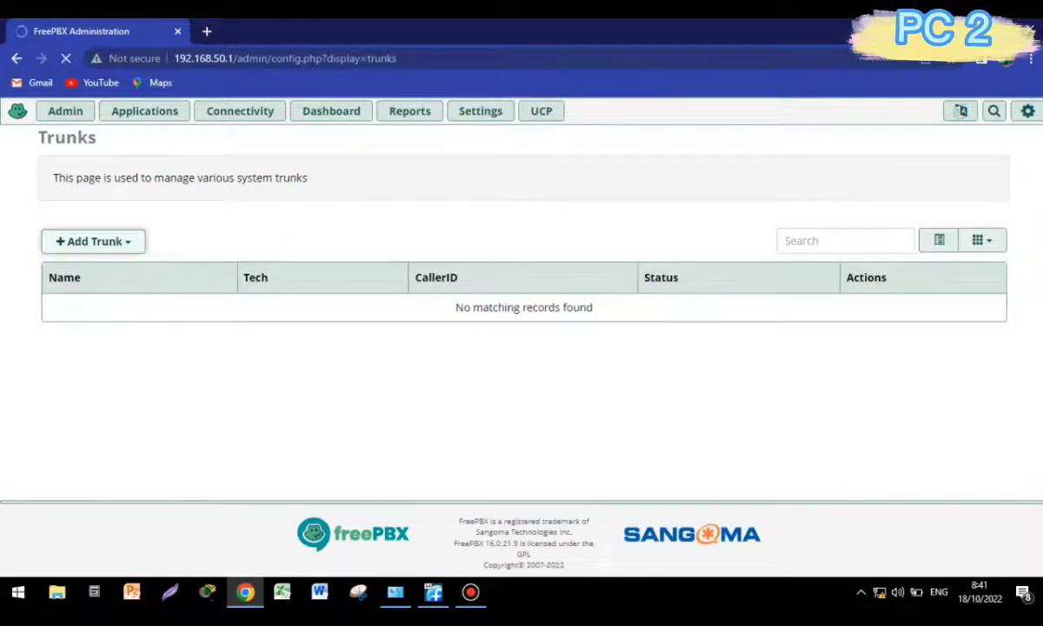
Add a SIP (chan_pjsip) trunk named trunk_to_server1 and bring up its pjsip Settings.
click(93, 240)
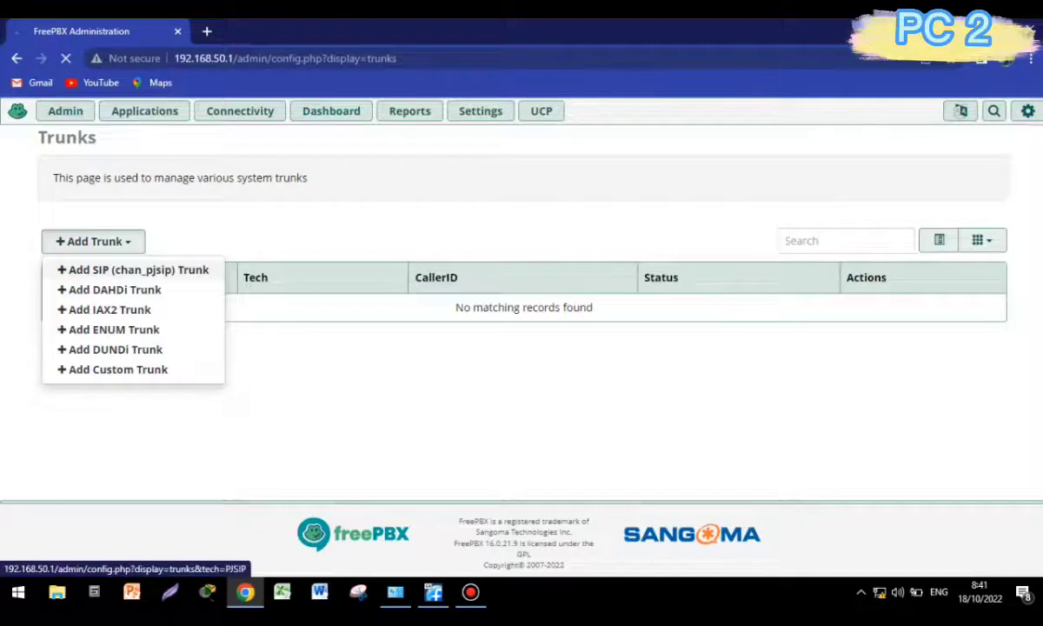
click(133, 271)
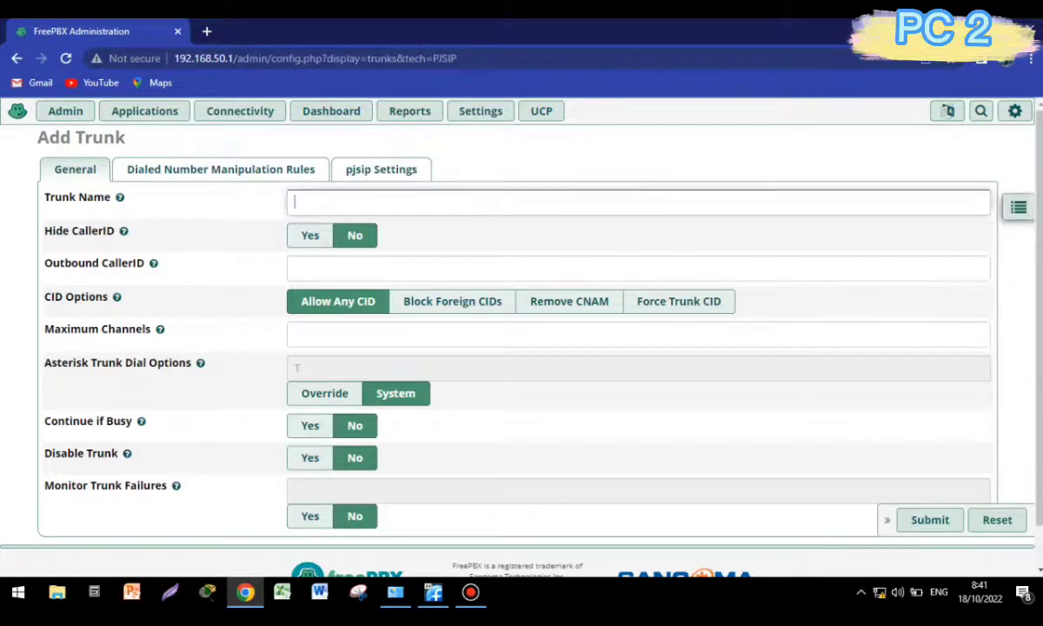
text(trunk_to_server1)
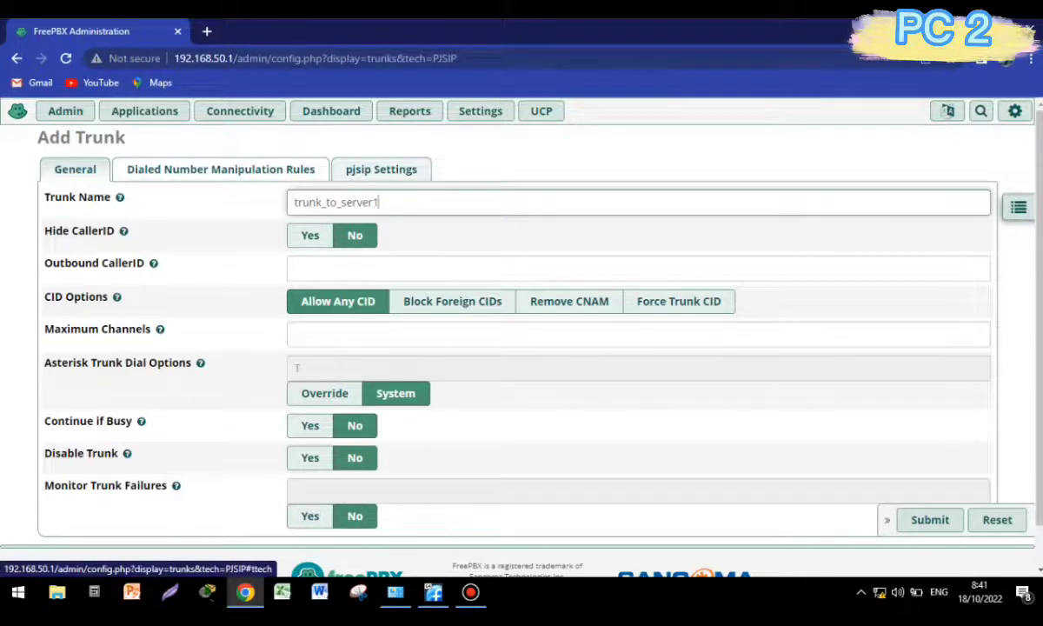
click(380, 169)
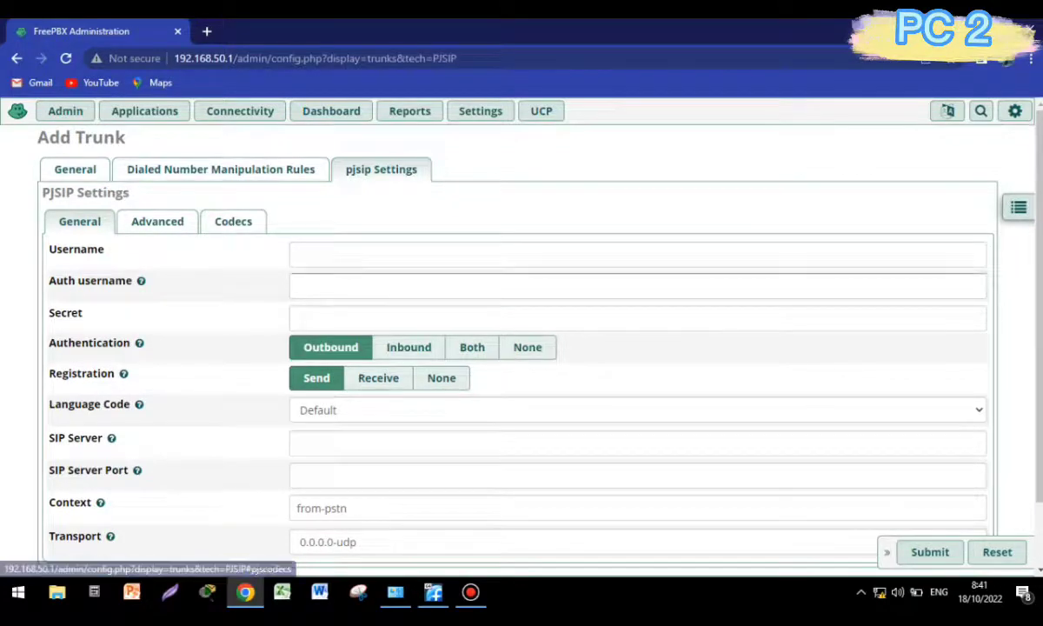
Set the trunk's authentication to None and its SIP server to 192.168.80.1.
click(527, 346)
scroll(527, 347, down, 2)
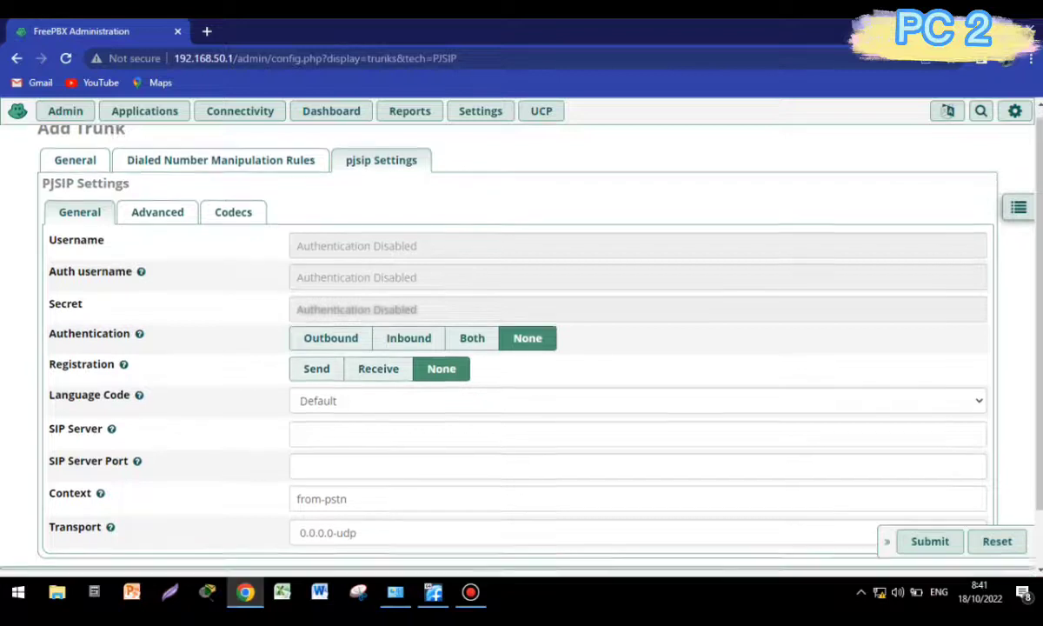
click(346, 432)
key(BackSpace)
key(BackSpace)
key(BackSpace)
key(BackSpace)
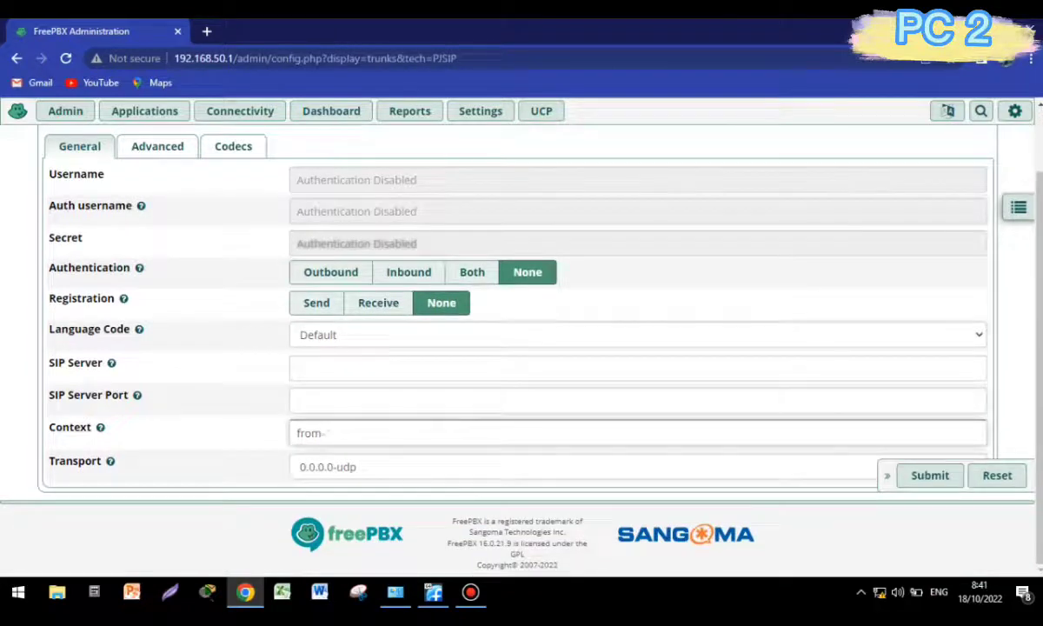
click(346, 368)
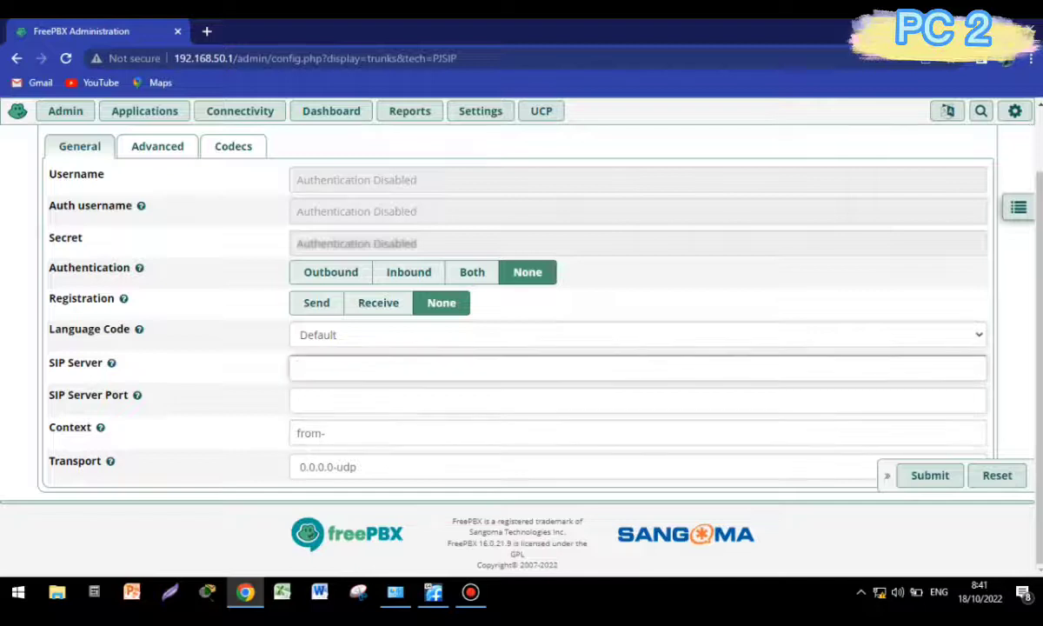
text(192.168.80.1)
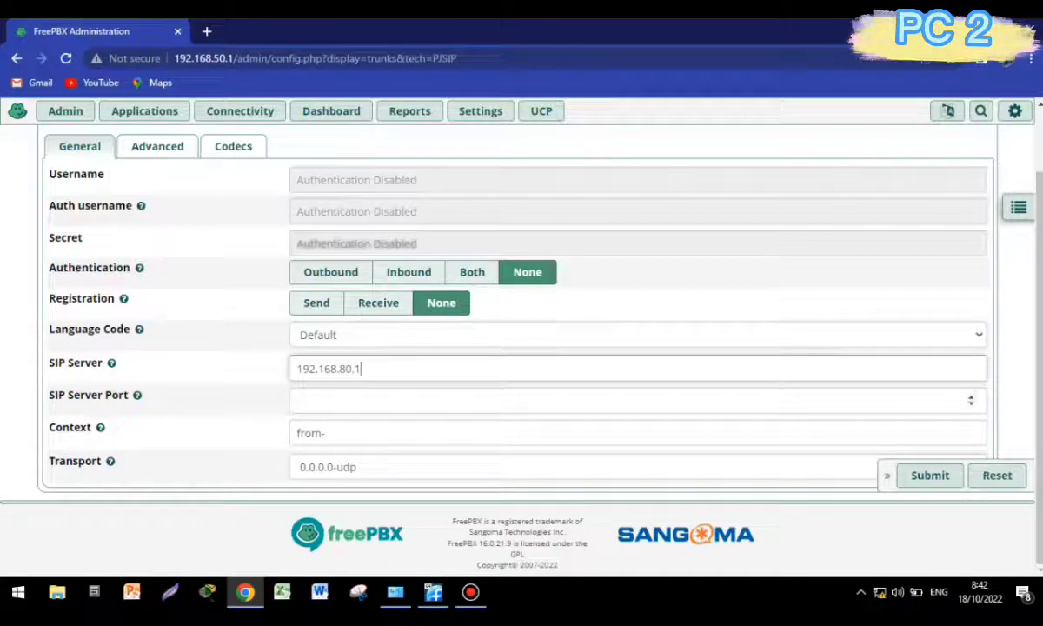
Set the SIP server port to 5060 and the context to from-internal.
click(327, 432)
click(298, 400)
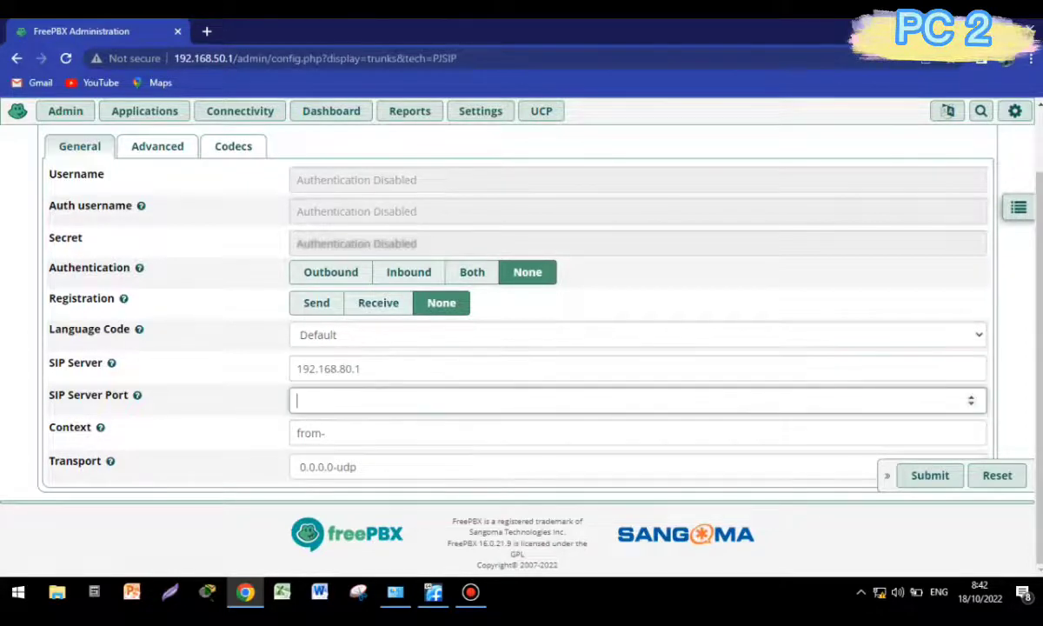
text(5060)
click(327, 433)
text(intrnal)
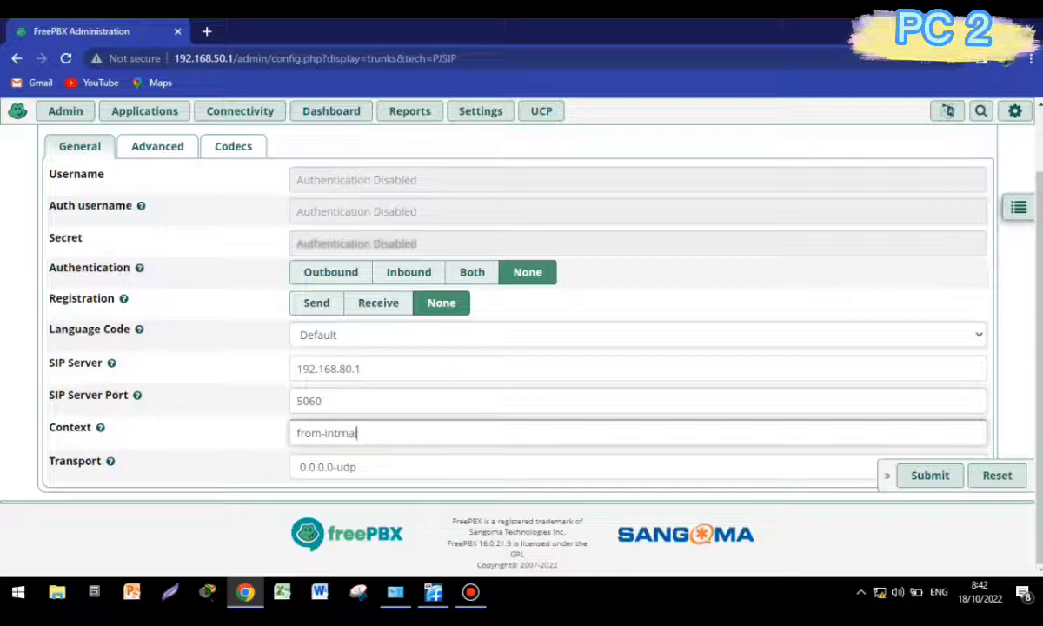
key(Left)
key(Left)
key(Left)
key(Left)
text(e)
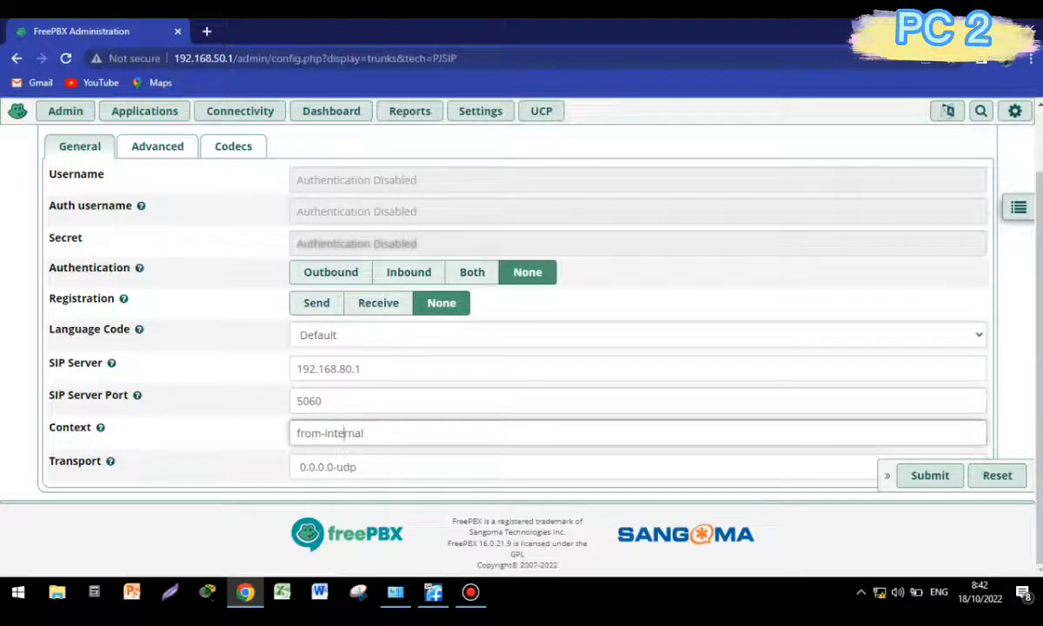
click(157, 146)
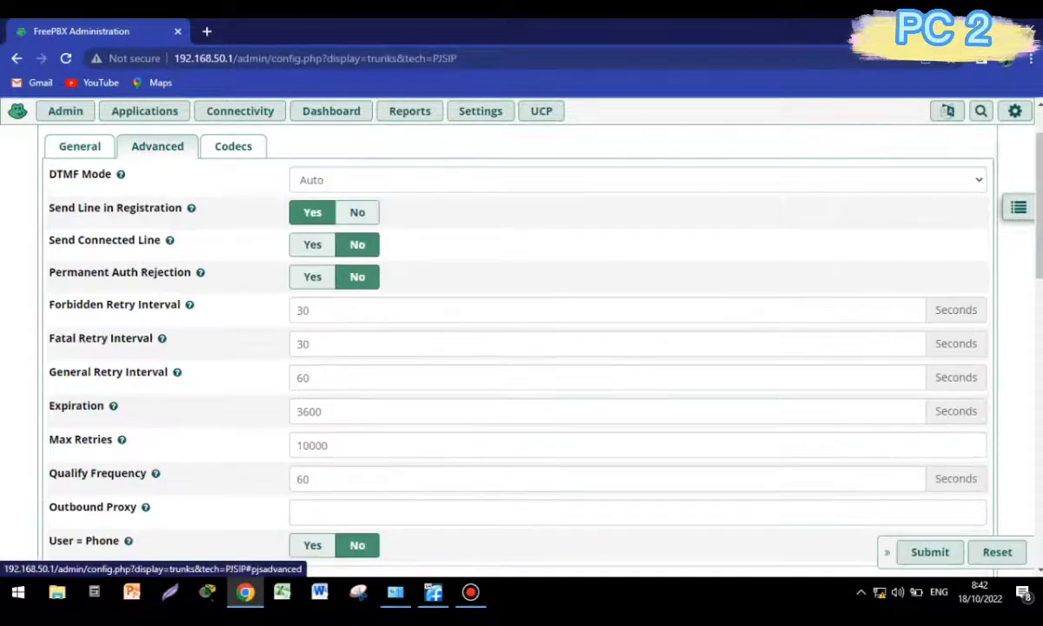
Set DTMF Mode to RFC 4733 and Message Context to from-trunk.
click(638, 180)
click(330, 214)
scroll(521, 347, down, 10)
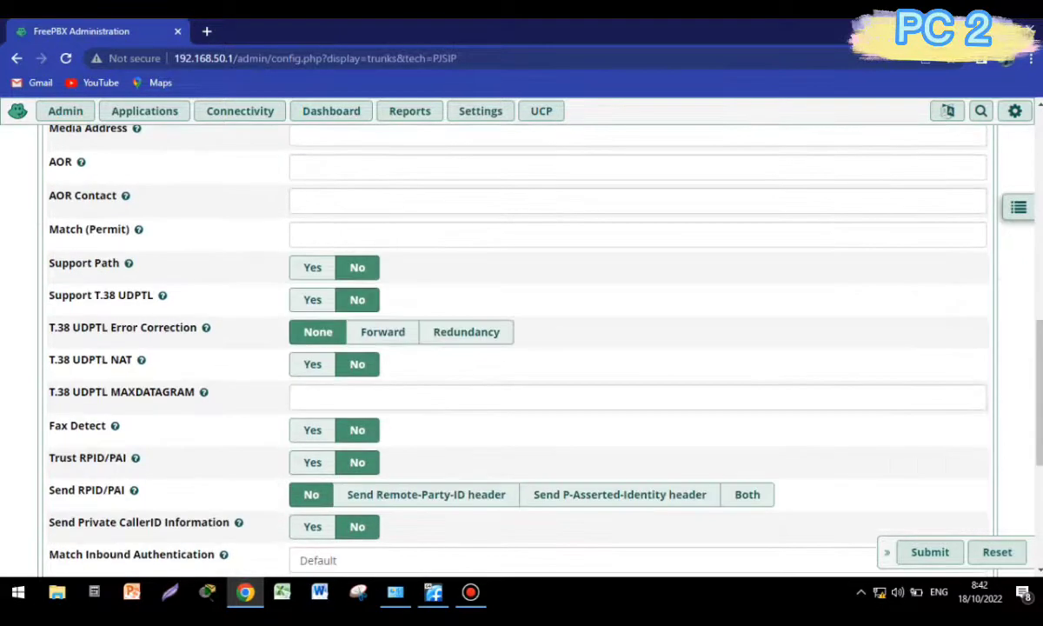
click(583, 466)
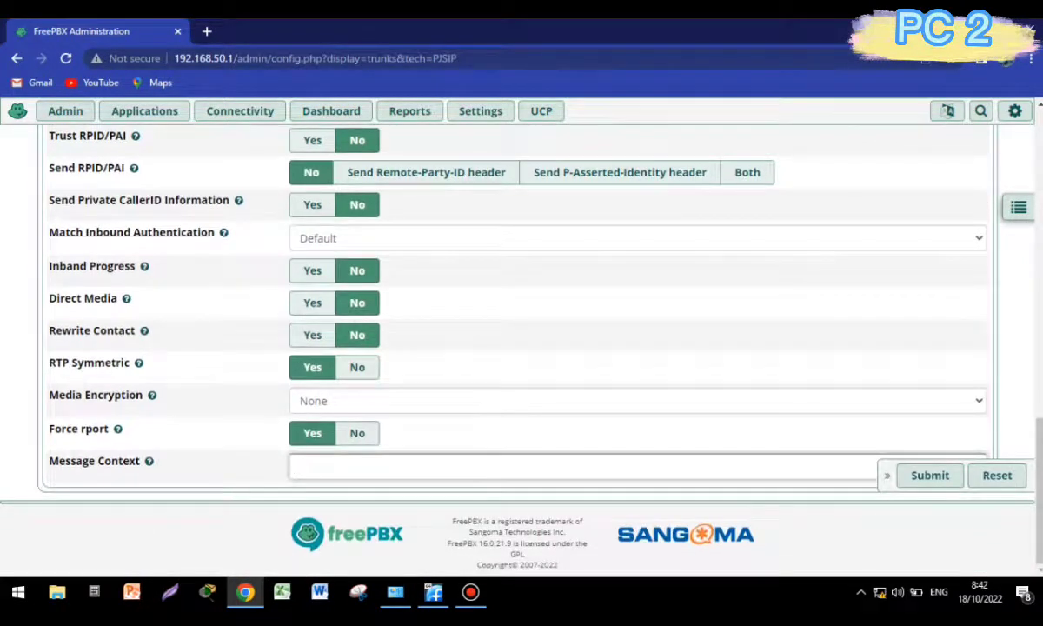
text(from-trunk)
Limit codecs to ulaw and alaw by unchecking gsm, g726 and g722, then submit the trunk.
scroll(521, 347, up, 15)
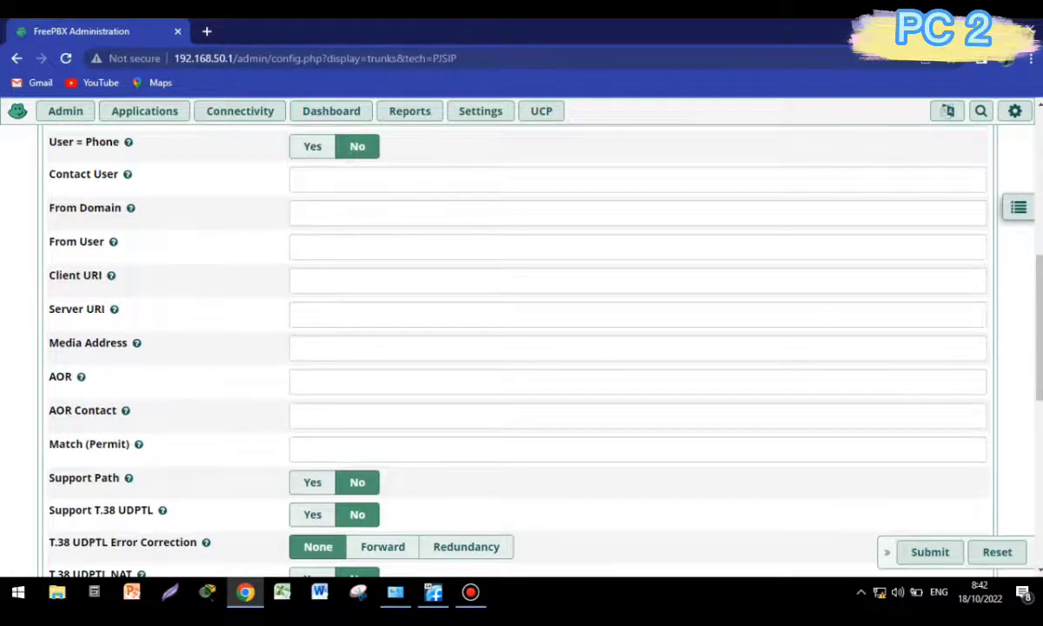
scroll(521, 348, up, 3)
click(233, 220)
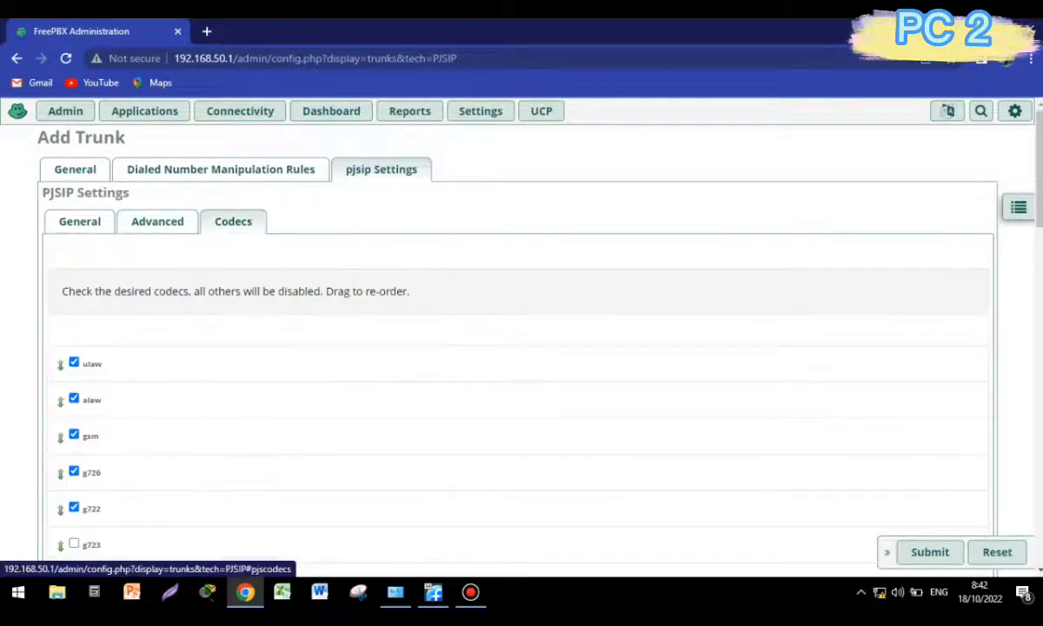
scroll(521, 347, down, 2)
click(74, 280)
click(74, 317)
click(74, 354)
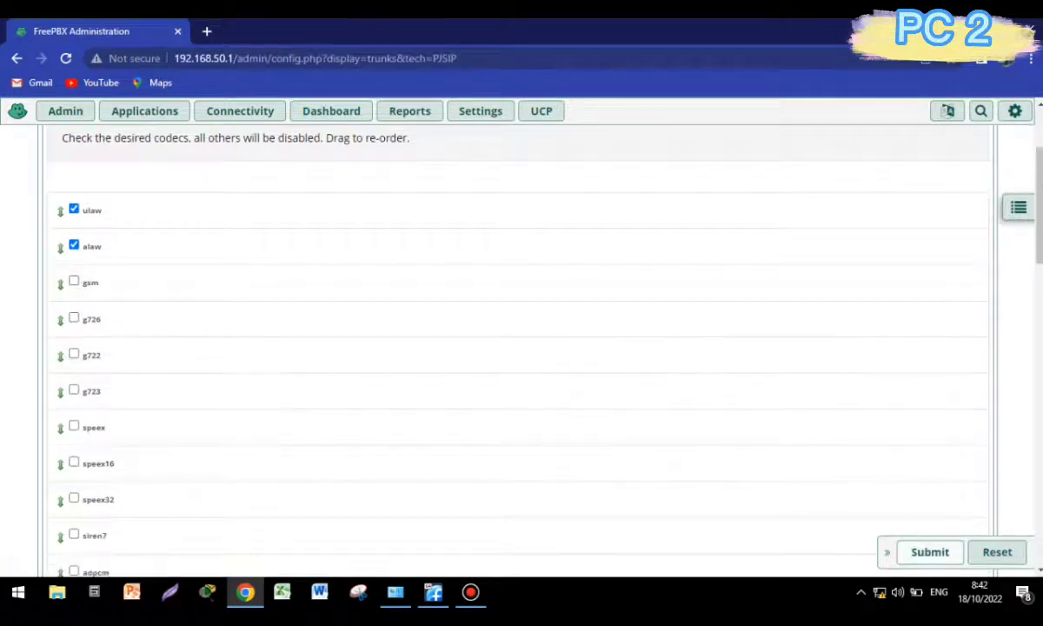
click(929, 551)
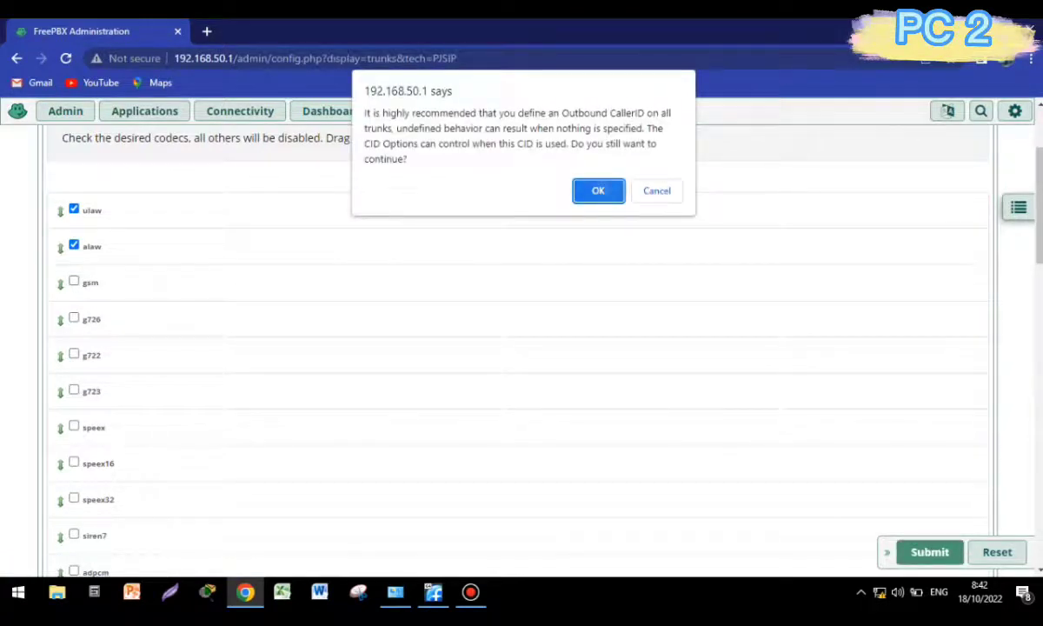
Accept the Outbound CallerID warning and apply the FreePBX configuration.
key(Return)
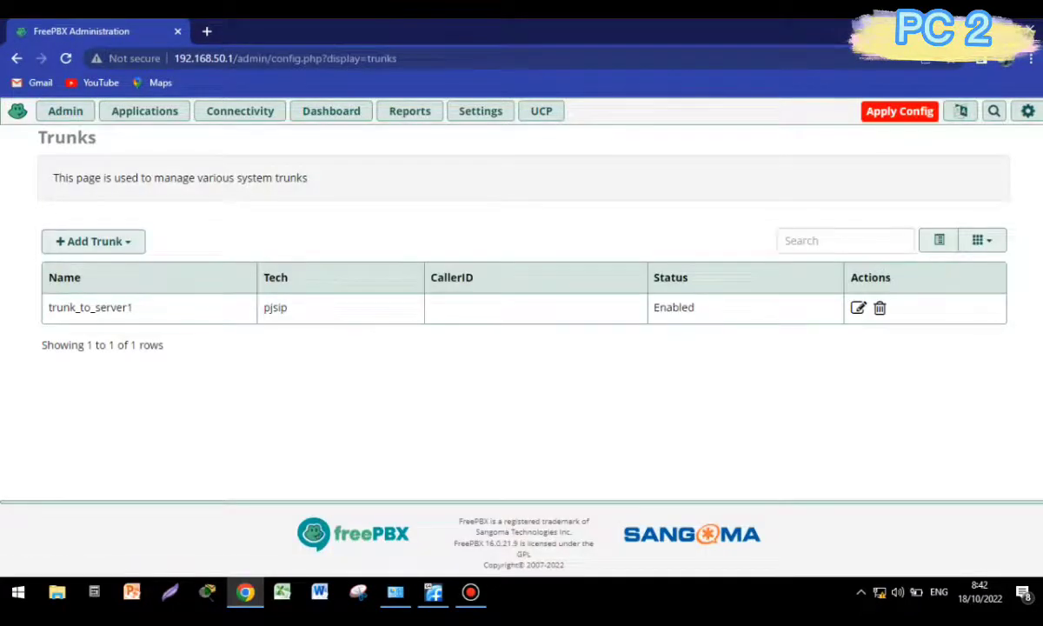
click(899, 111)
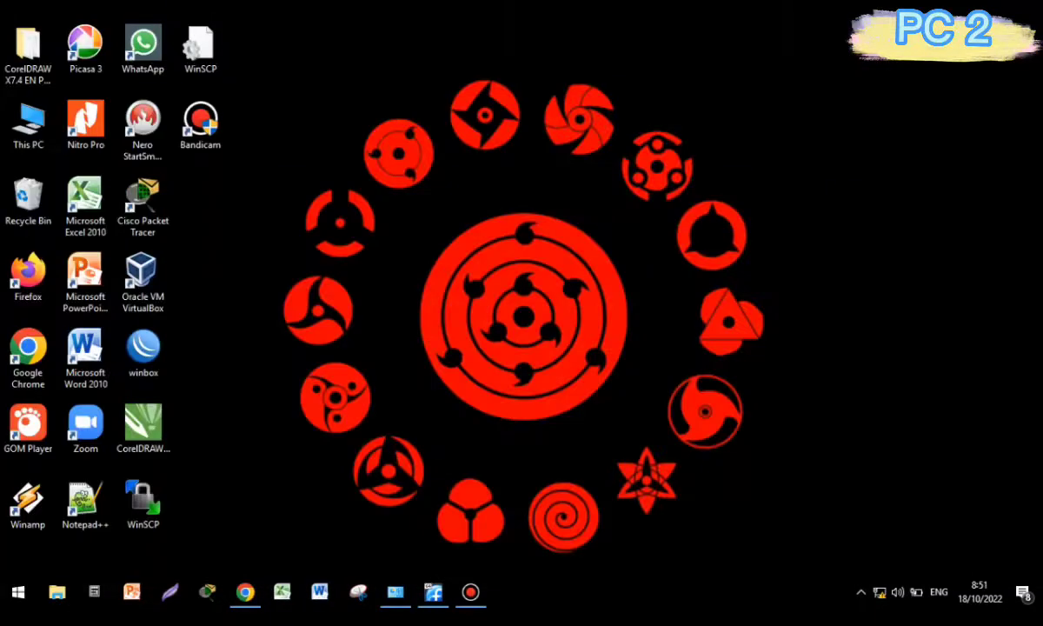
Return to FreePBX, go to Applications > Extensions and show the Add Extension types.
click(245, 591)
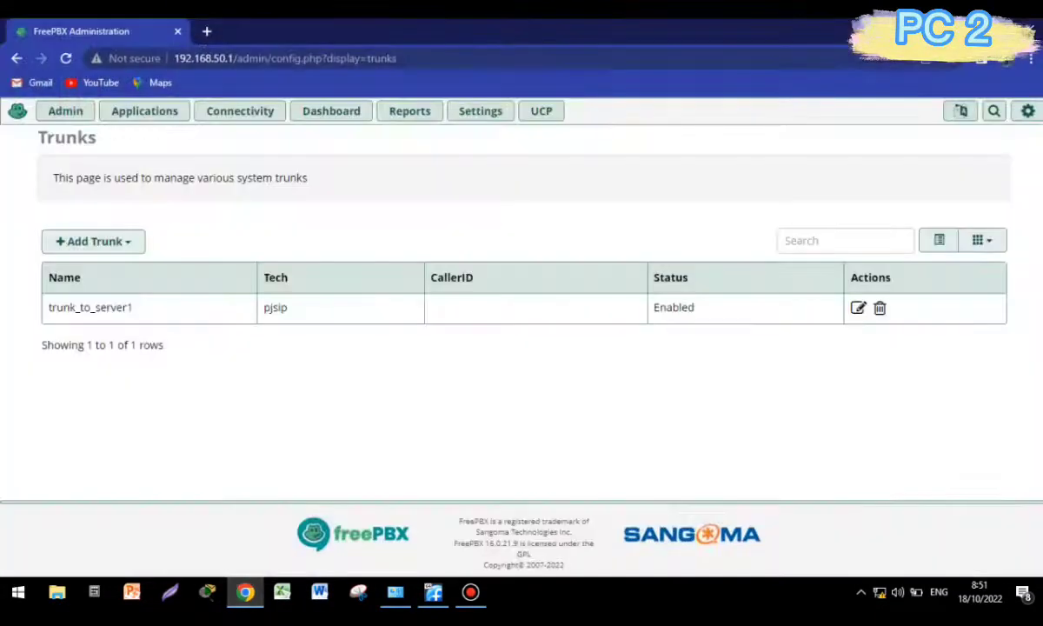
click(144, 111)
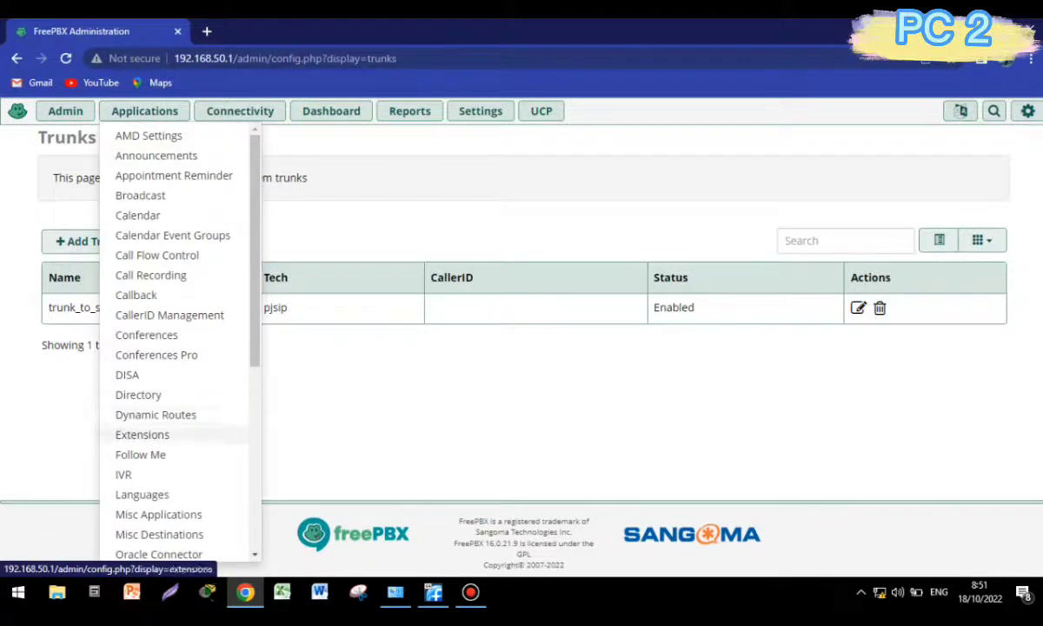
click(143, 434)
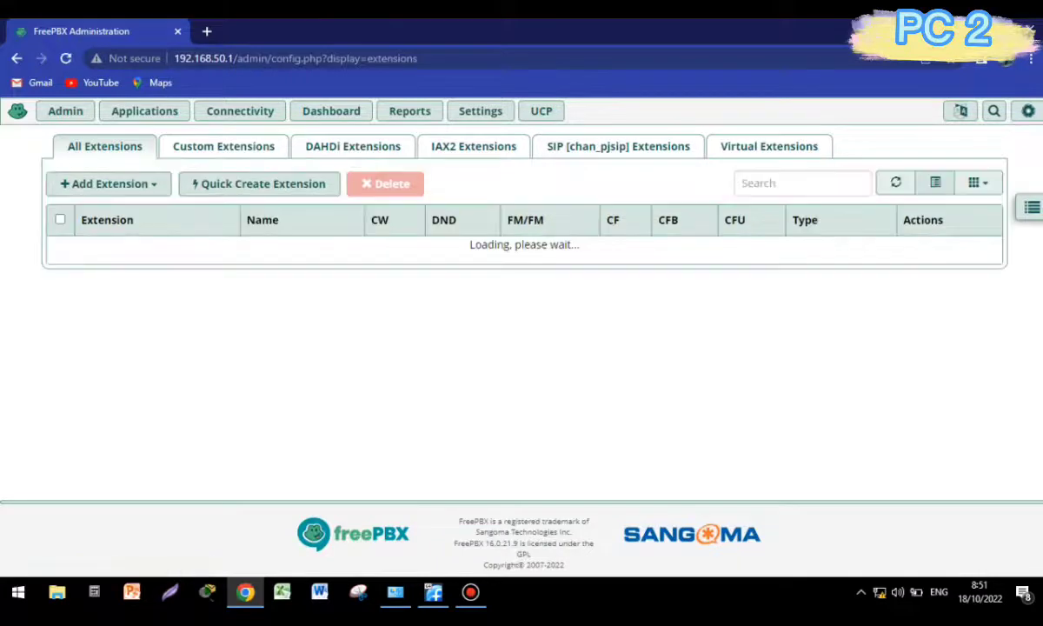
click(109, 183)
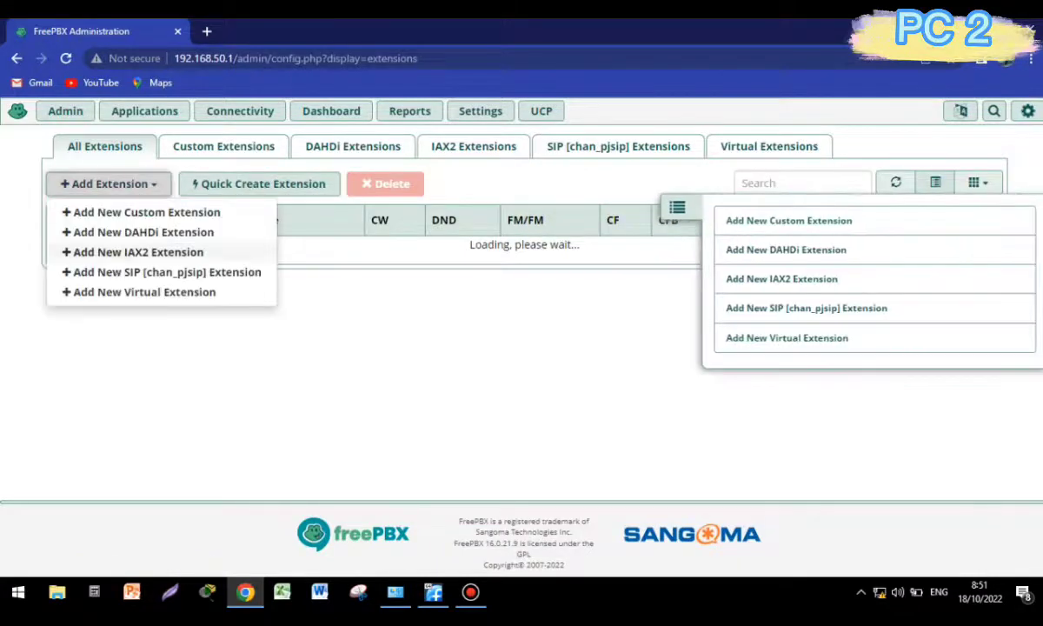
Choose Add New SIP [chan_pjsip] Extension to get a blank extension form.
click(165, 272)
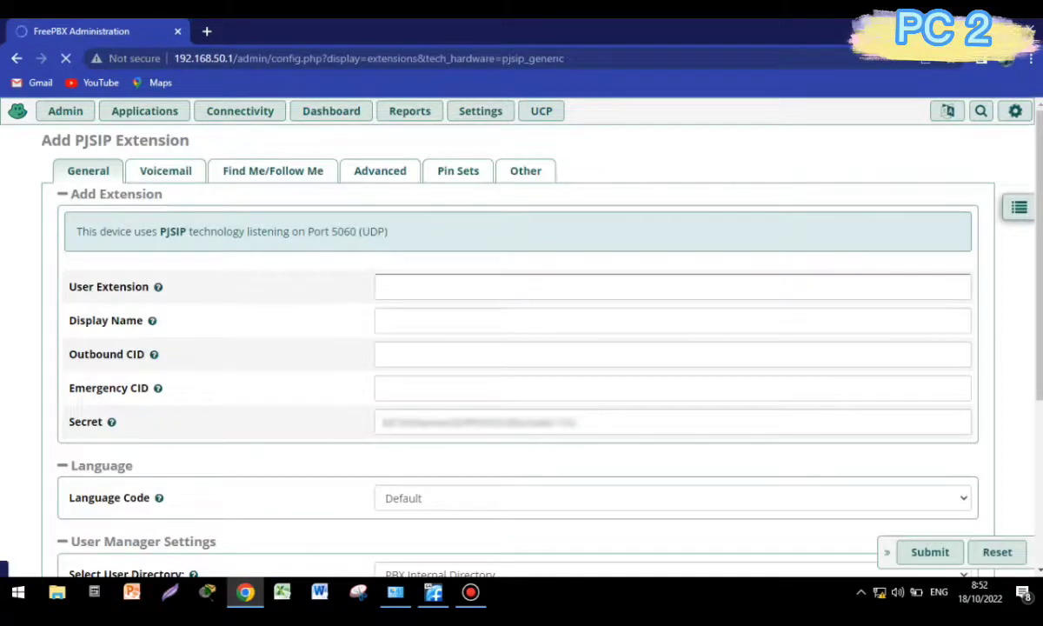
Enter extension number 2001 and display name Gojek 1.
click(672, 287)
text(1)
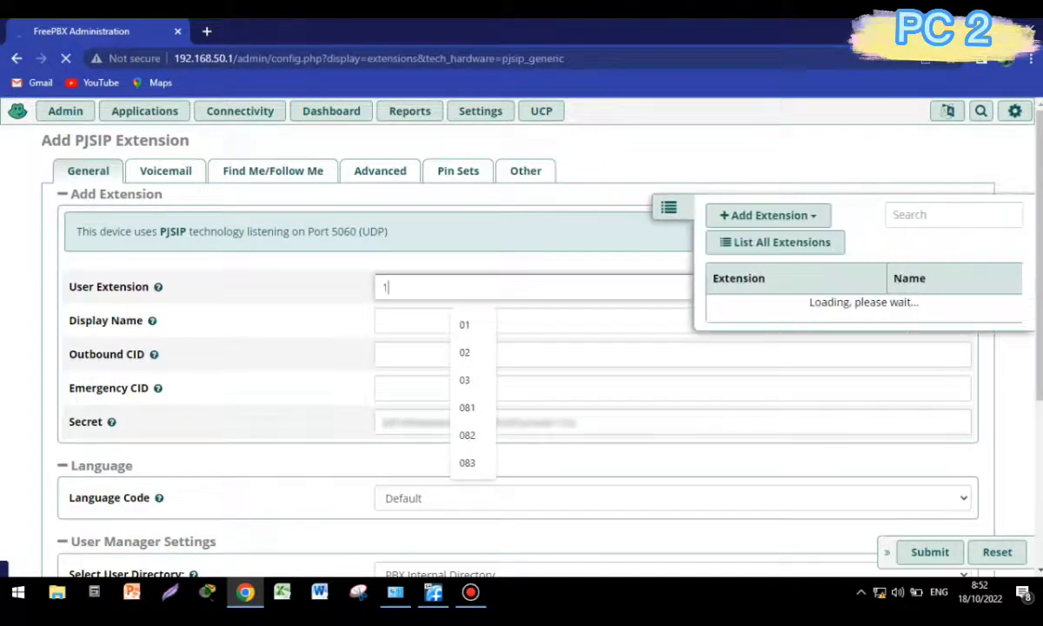
text(001)
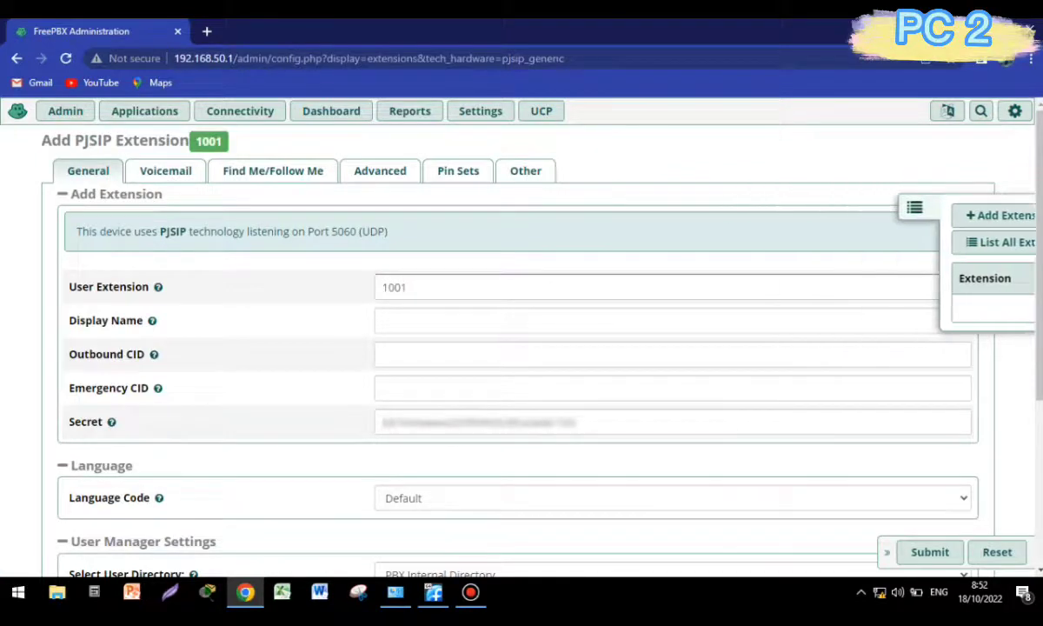
key(BackSpace)
text(2)
click(383, 321)
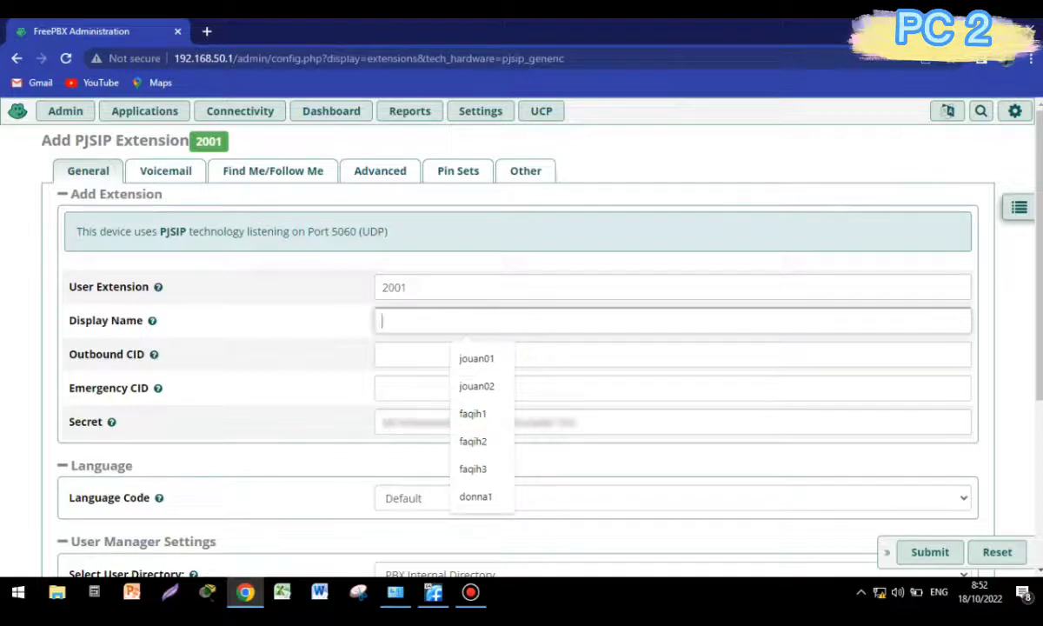
text(G)
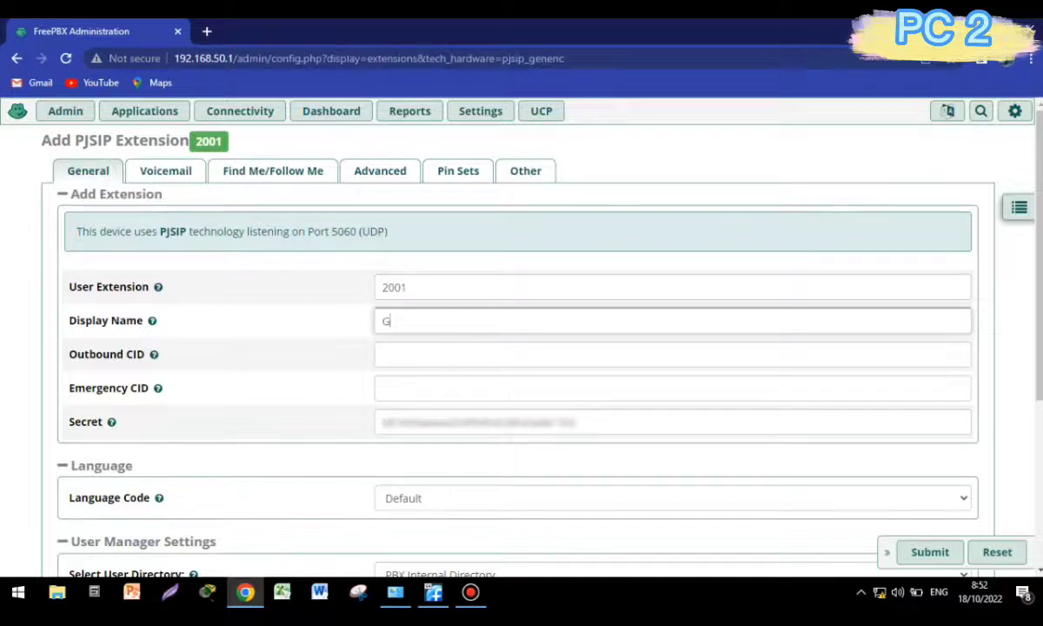
text(ojek1)
key(BackSpace)
text(1)
Replace the generated secret with a custom password and submit the extension.
click(477, 421)
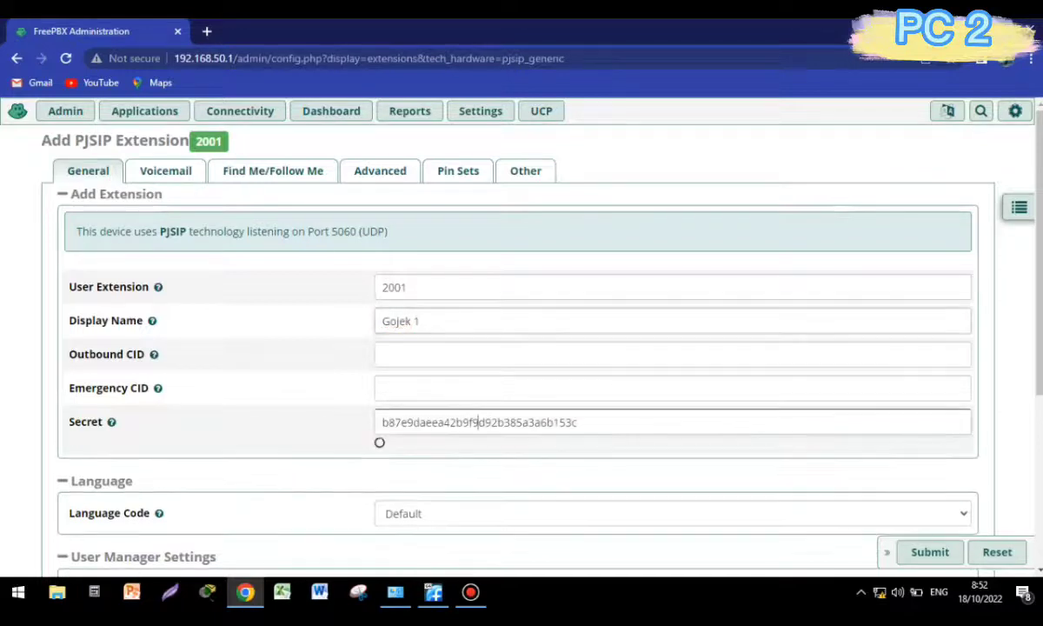
key(ctrl+a)
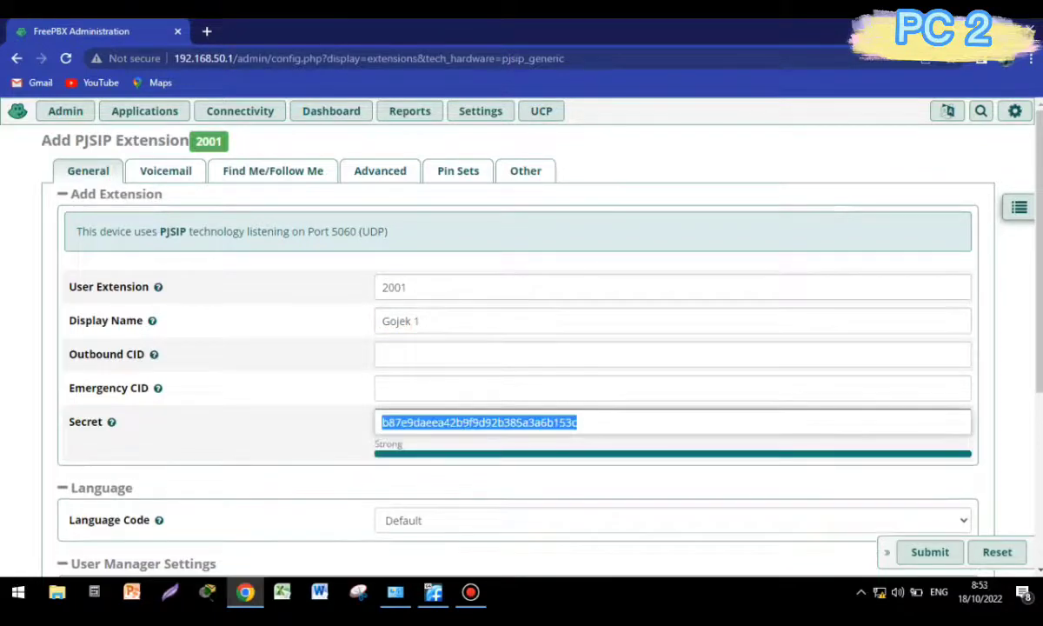
text(Gojek)
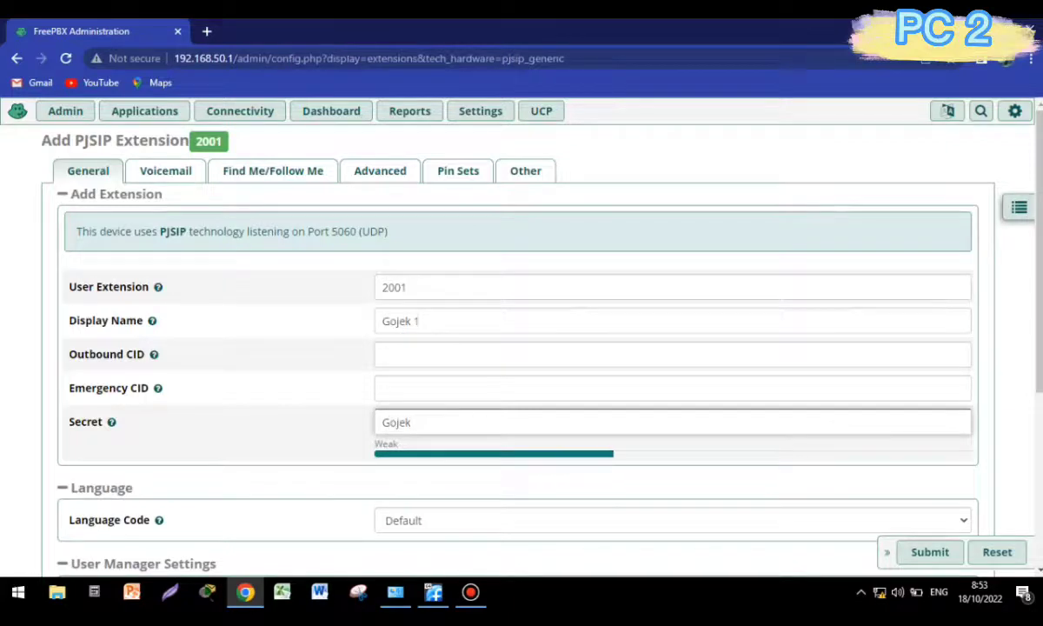
text(1)
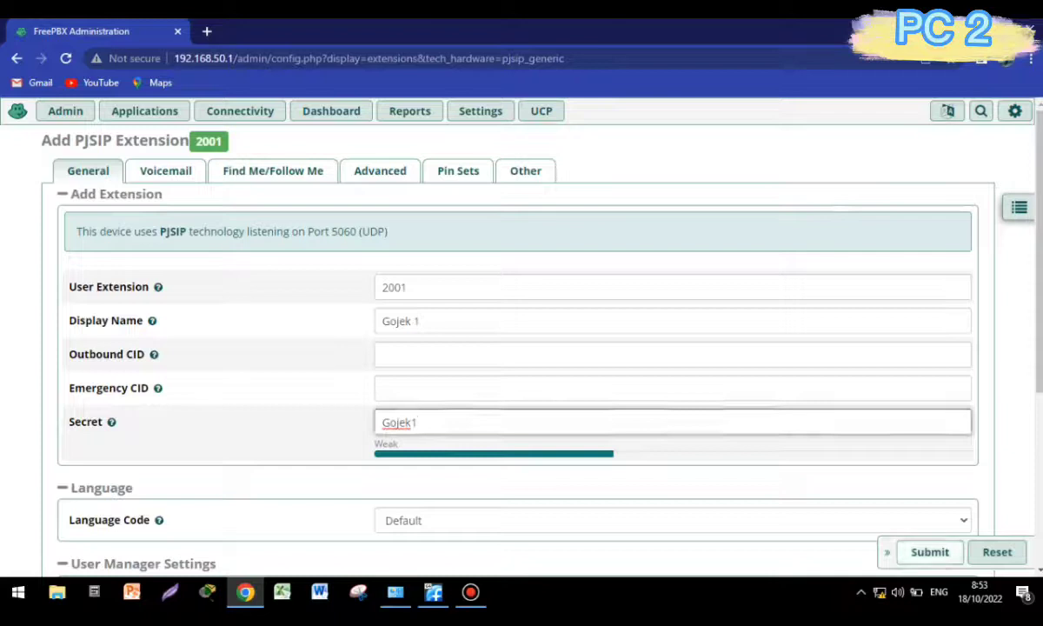
key(Return)
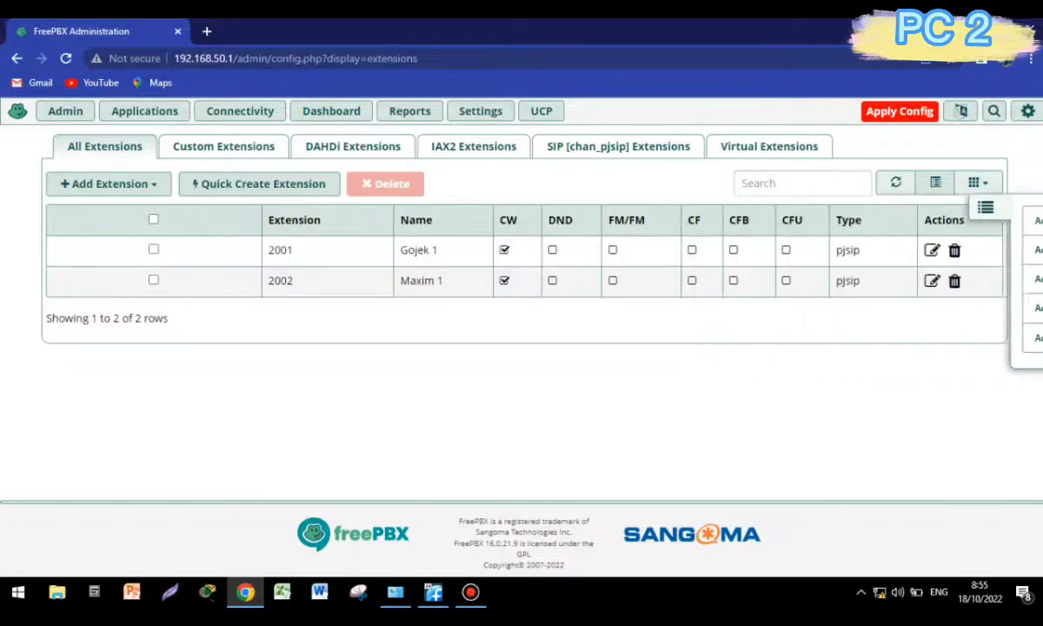
Apply Config to reload FreePBX, then go to Connectivity > Outbound Routes.
click(899, 111)
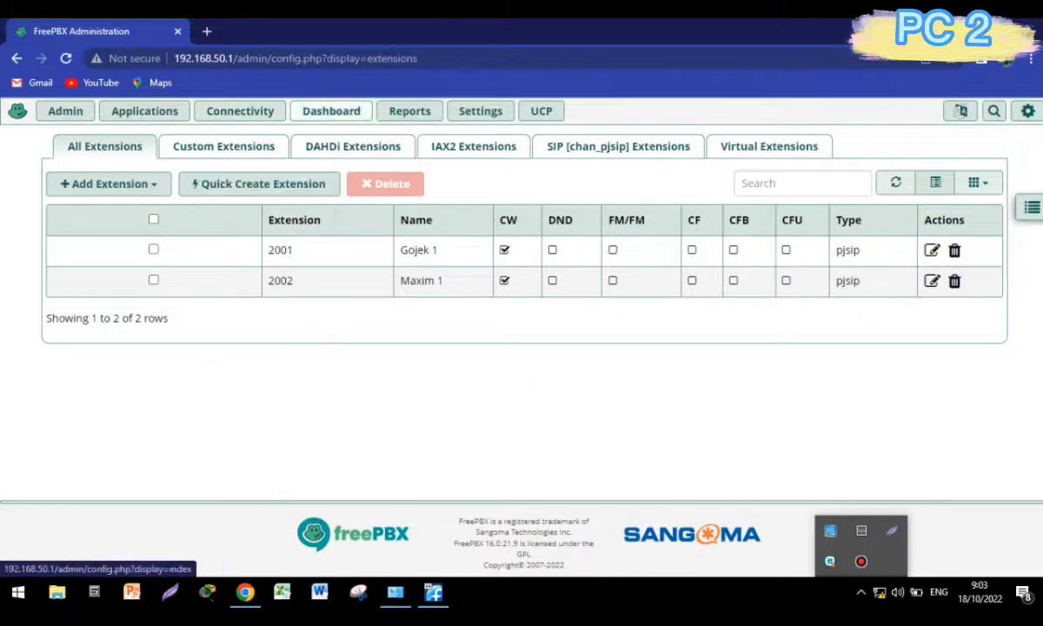
mouse_move(409, 110)
mouse_move(240, 110)
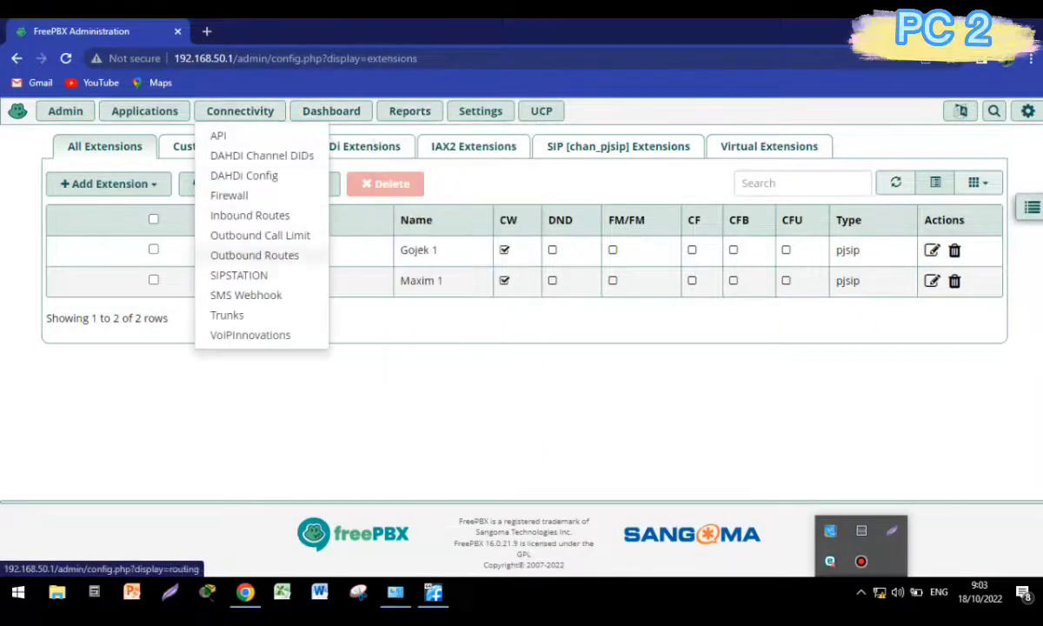
click(254, 255)
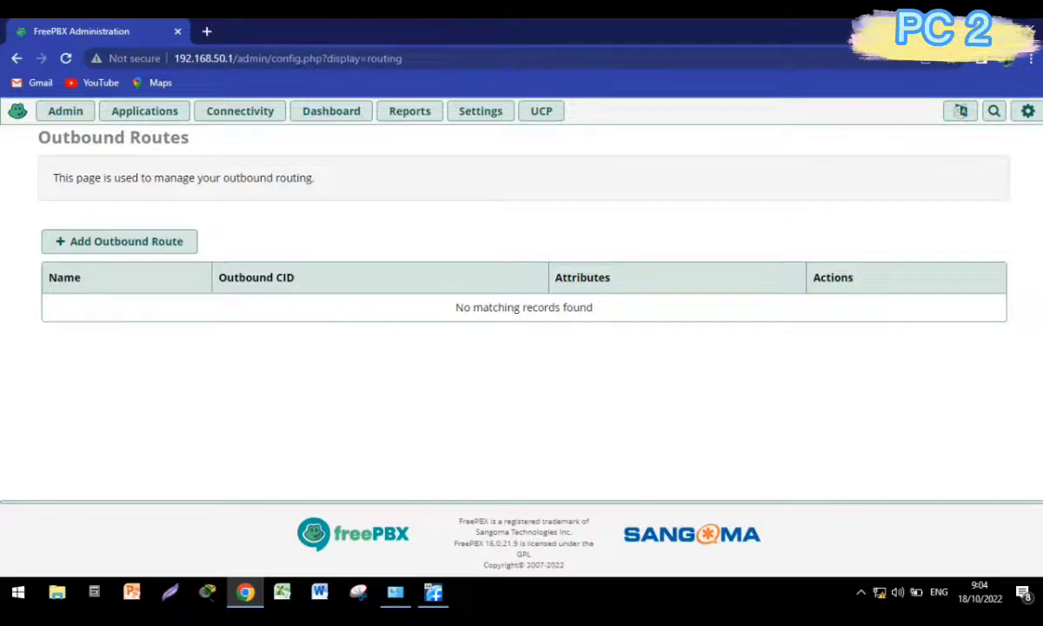
Start a new outbound route with Add Outbound Route.
click(126, 240)
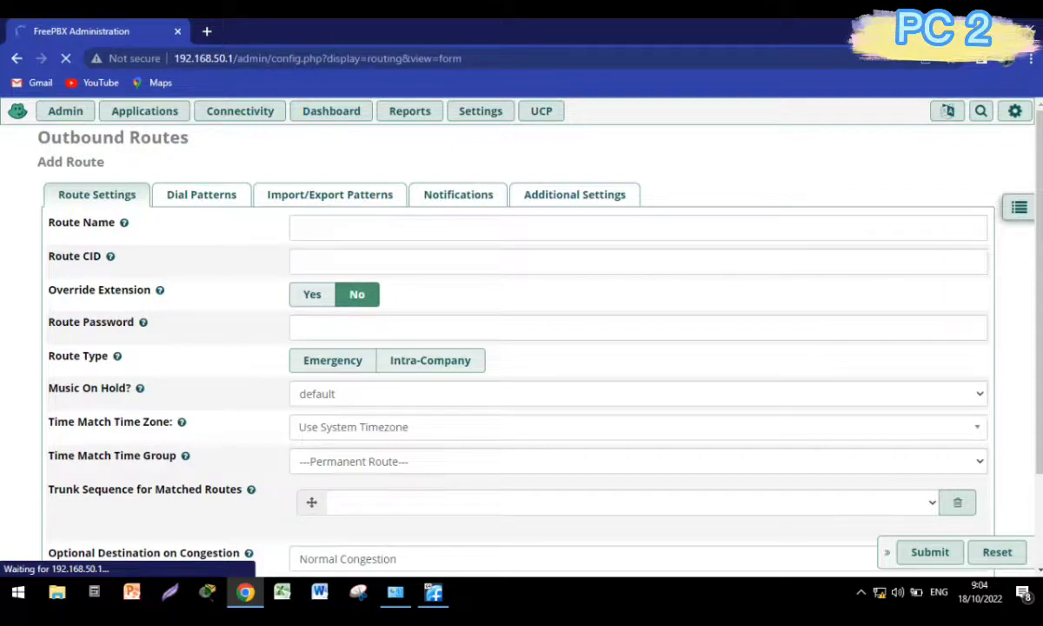
Name the new outbound route Out_To_Server1, correcting the typo along the way.
click(1018, 207)
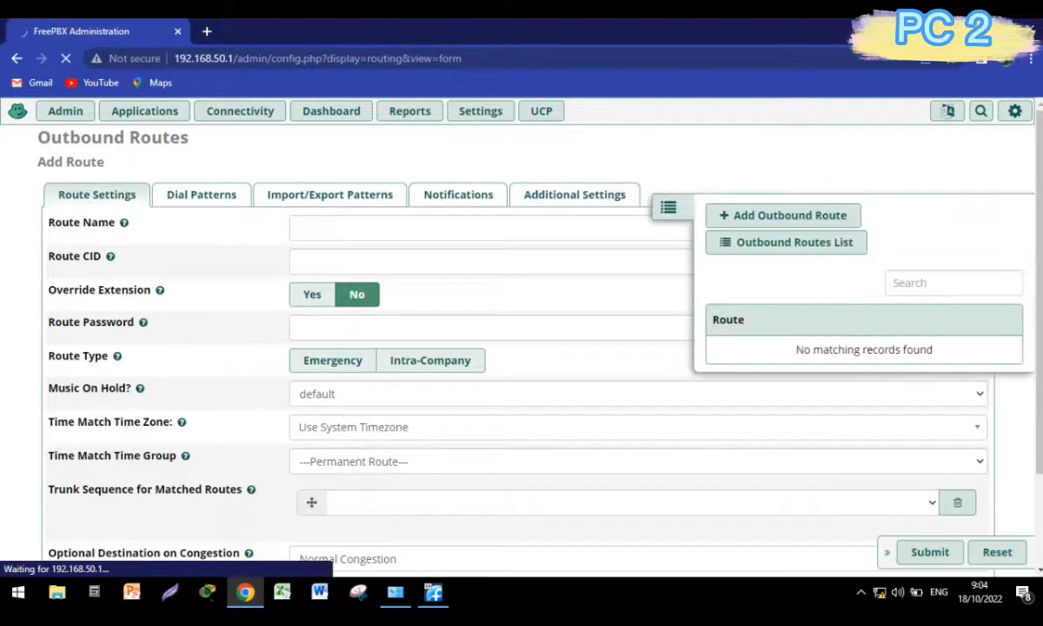
click(487, 228)
text(Ou)
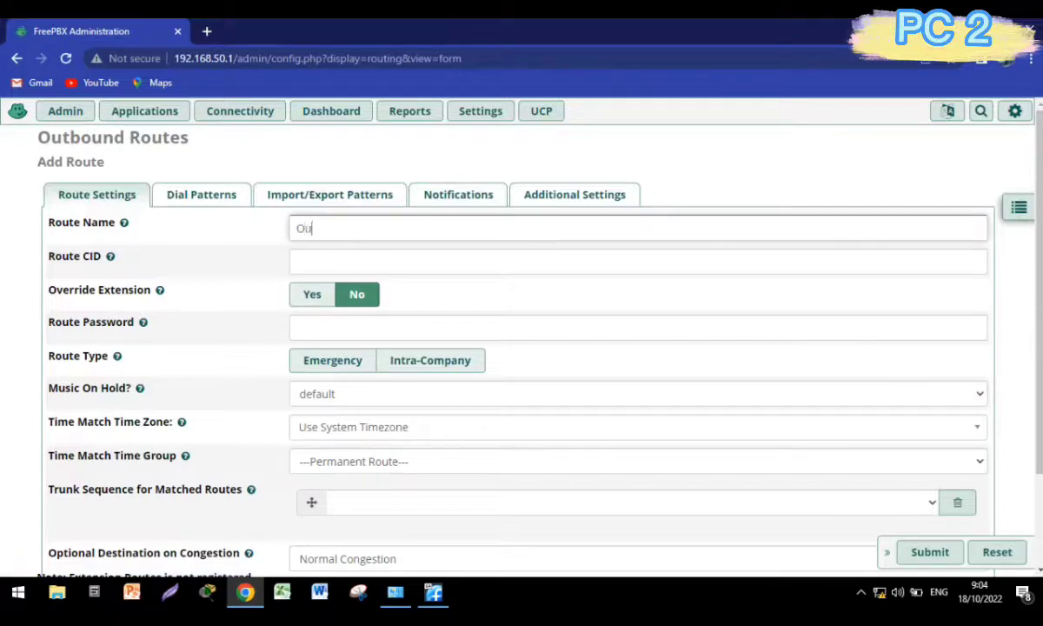
text(t_To_Server1)
Keep the route Permanent with no time group and route it over trunk_to_server1.
scroll(637, 384, down, 1)
click(638, 384)
click(638, 406)
click(631, 426)
click(376, 461)
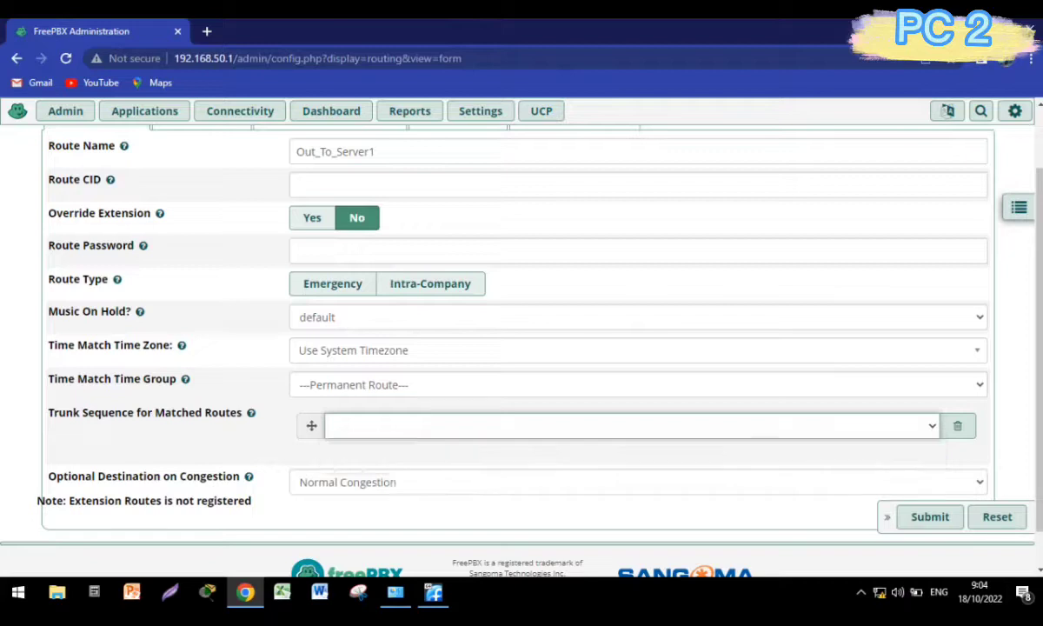
scroll(348, 360, up, 1)
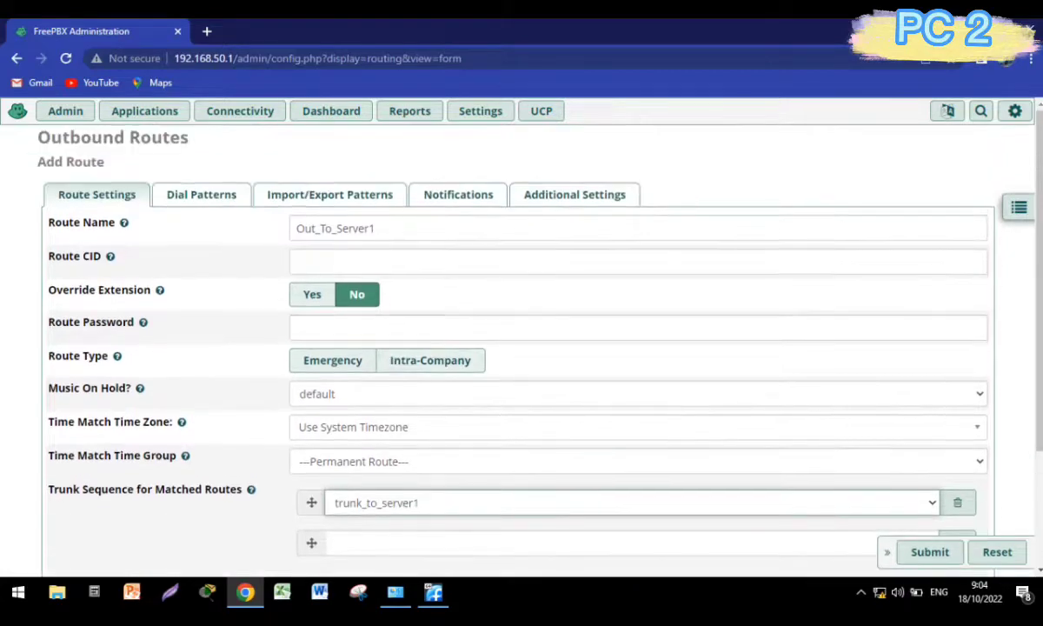
click(202, 194)
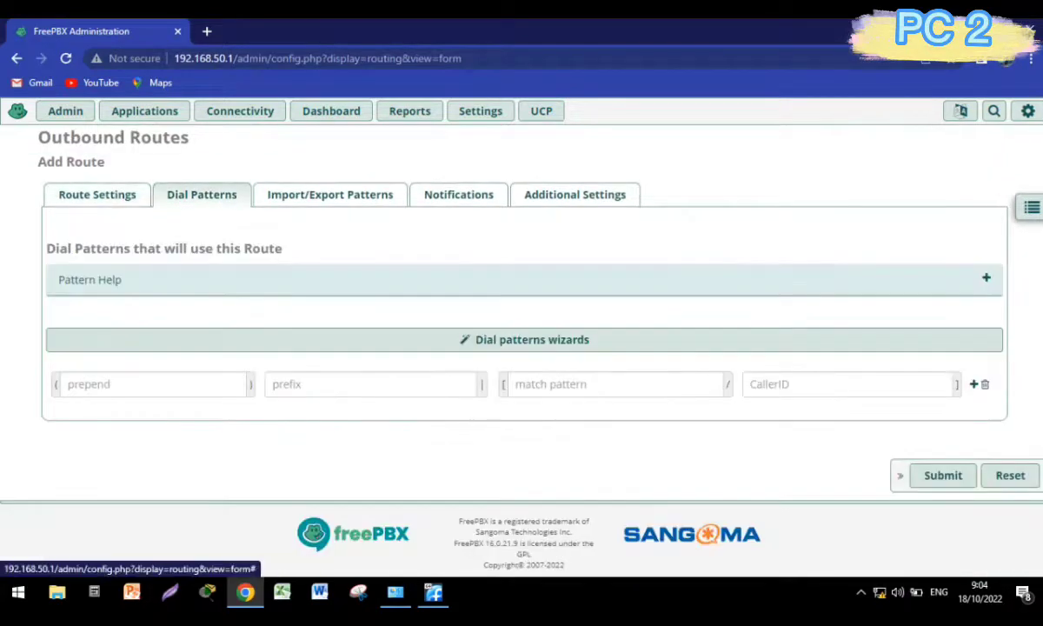
Enter the 1xxx match pattern and submit the Out_To_Server1 route.
click(599, 384)
text(1xxx)
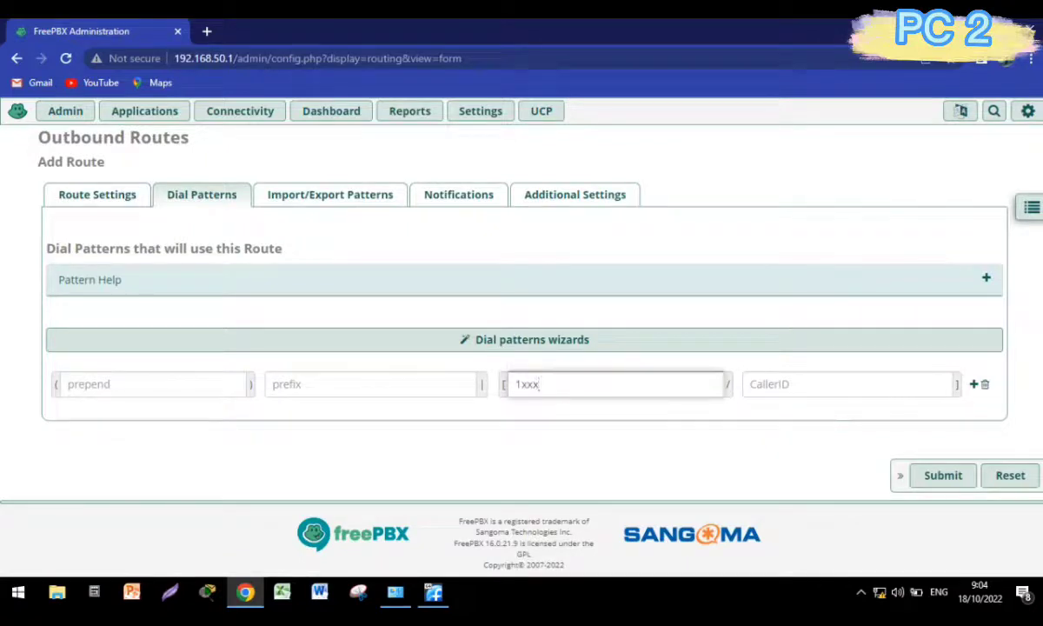
click(943, 475)
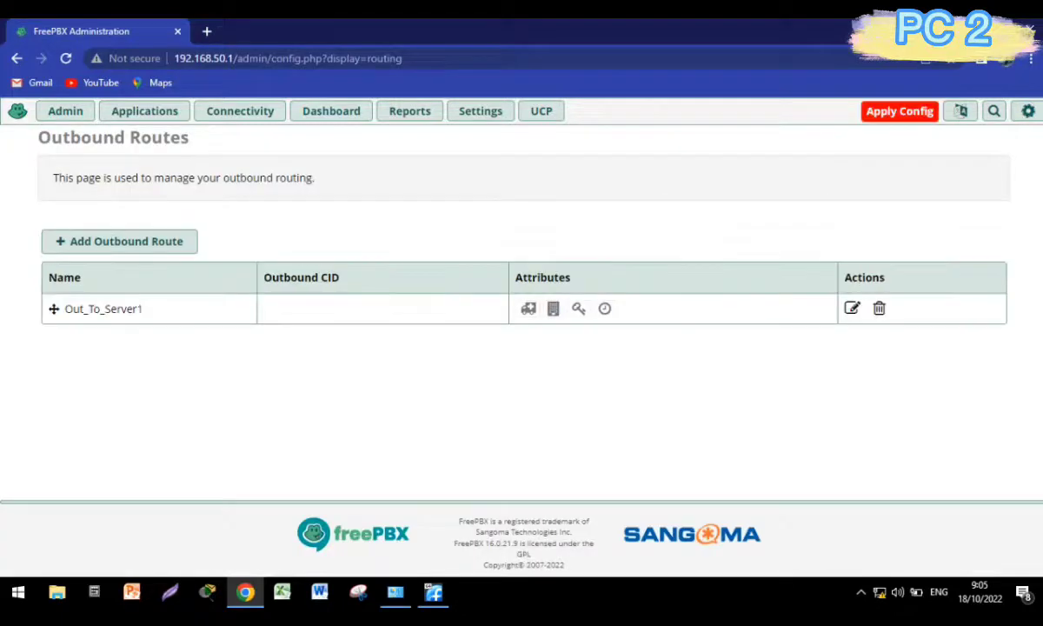
Apply the pending configuration, then open Reports > Asterisk Info to check channel status.
click(900, 112)
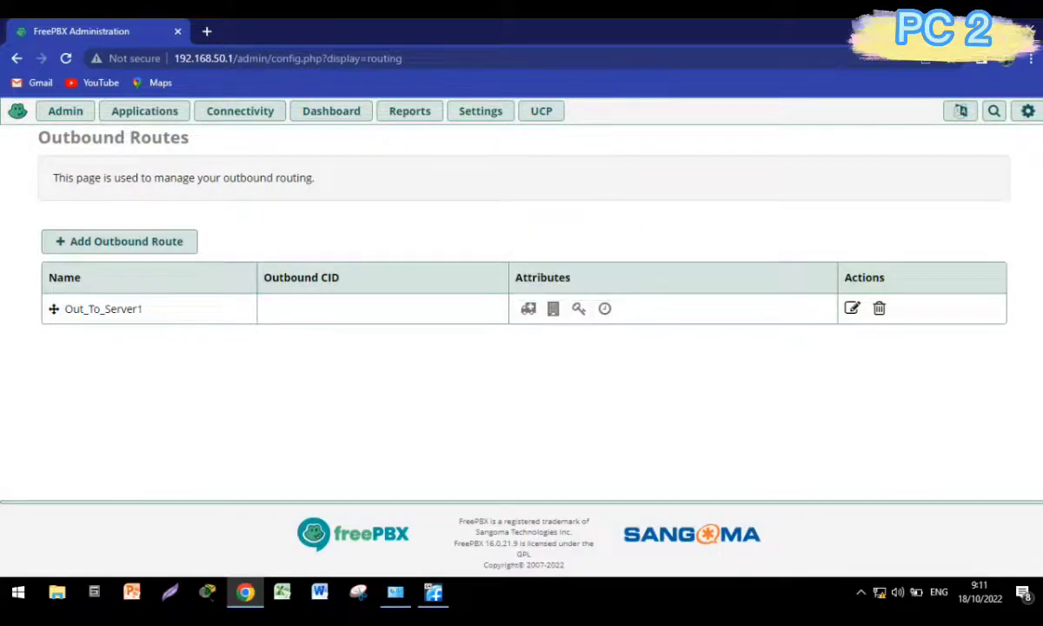
key(F12)
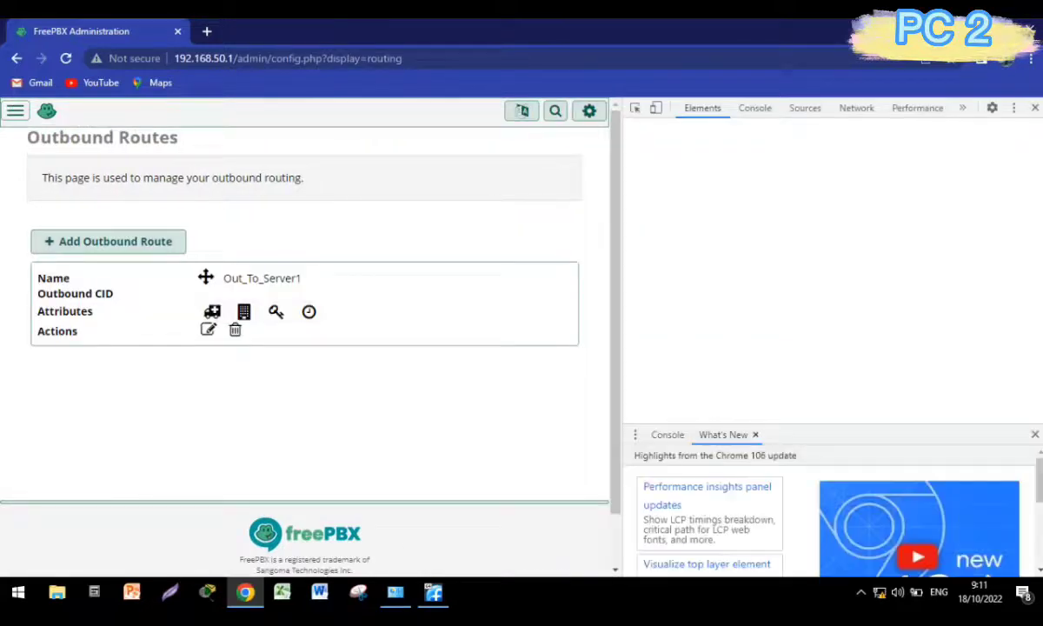
key(F12)
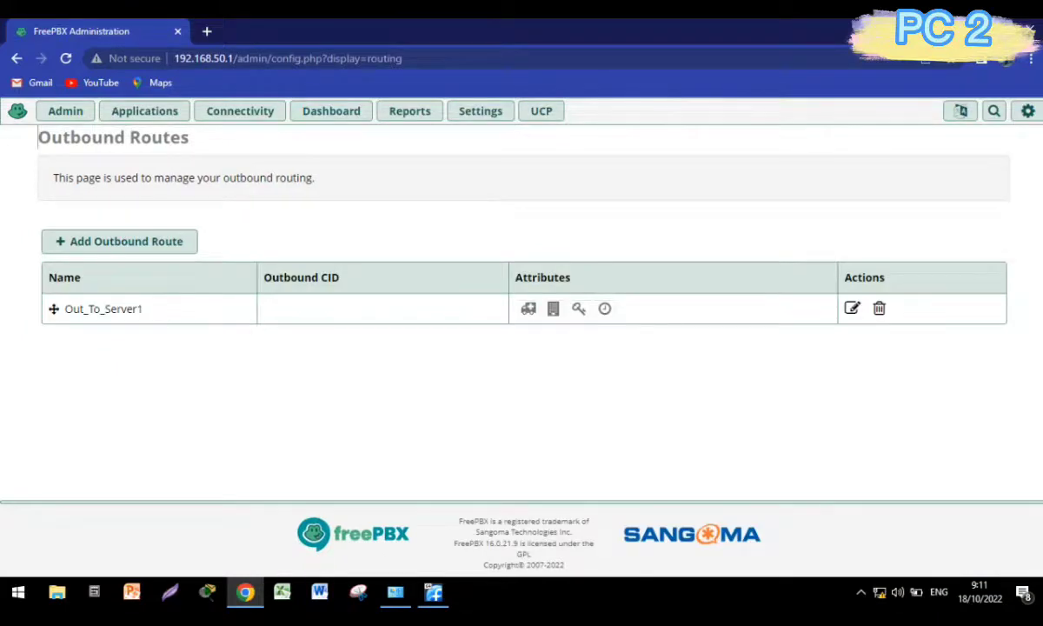
click(409, 111)
click(423, 136)
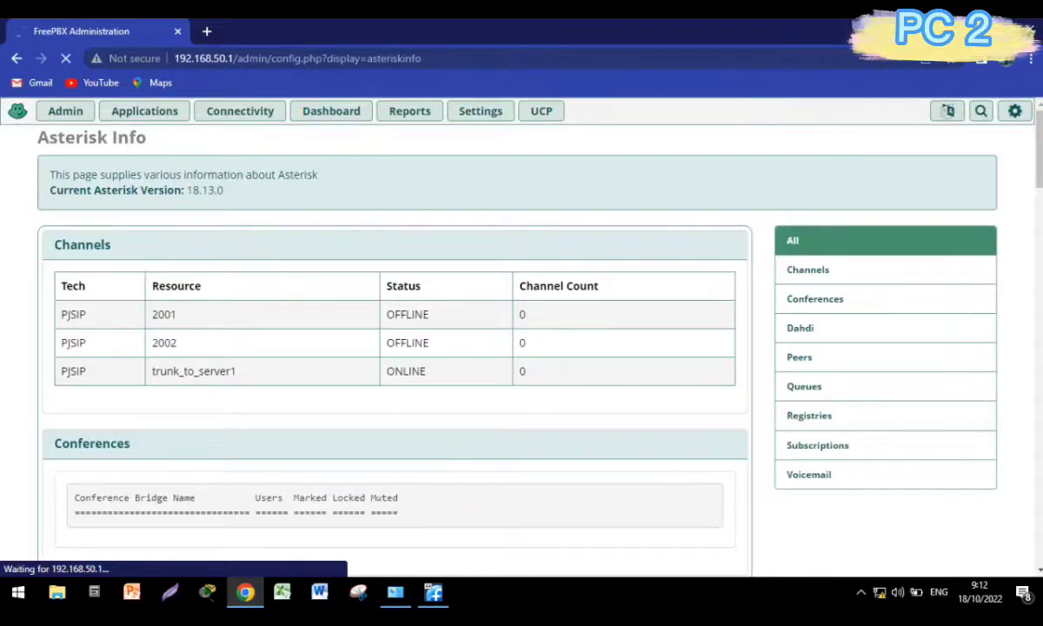
Highlight trunk_to_server1's ONLINE status on the Asterisk Info page to confirm it.
double_click(406, 371)
click(429, 371)
drag(426, 371, 386, 371)
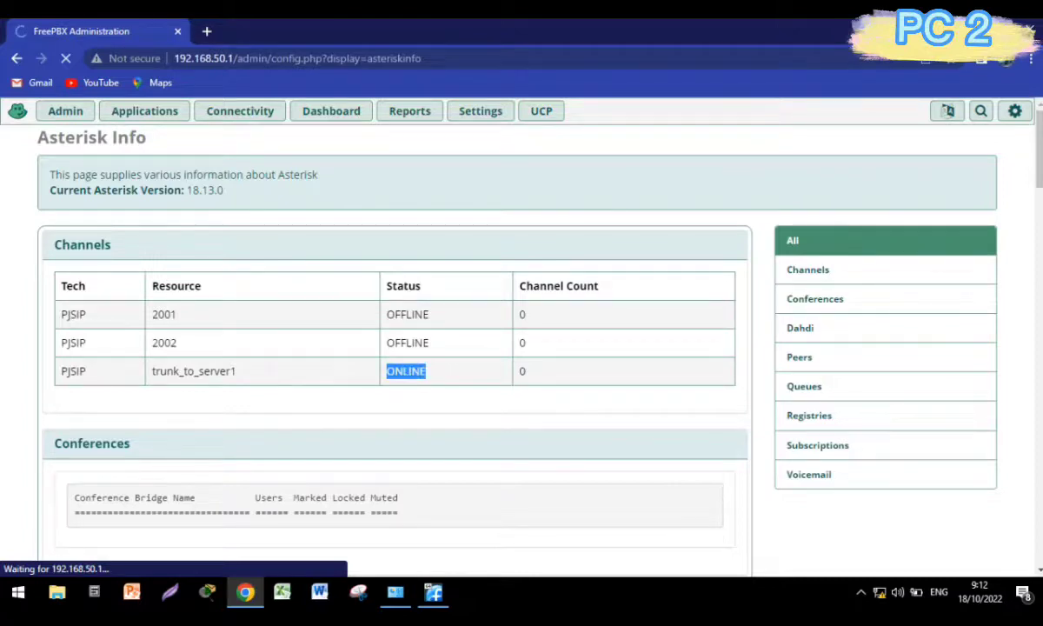
click(402, 371)
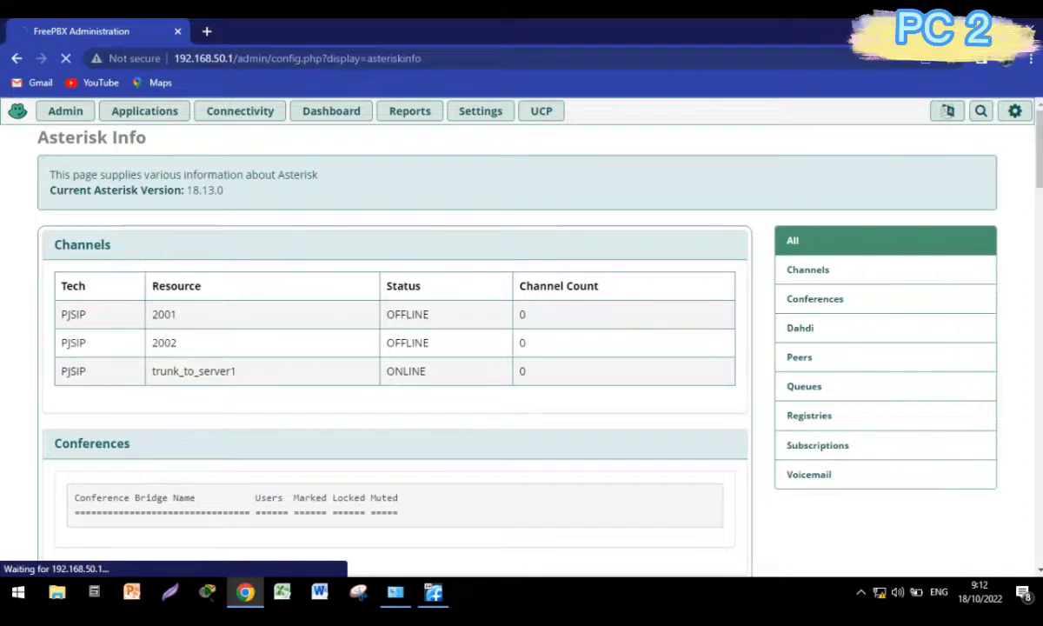
Minimise the browser with Win+D and refresh the desktop.
key(super+d)
right_click(469, 199)
click(504, 240)
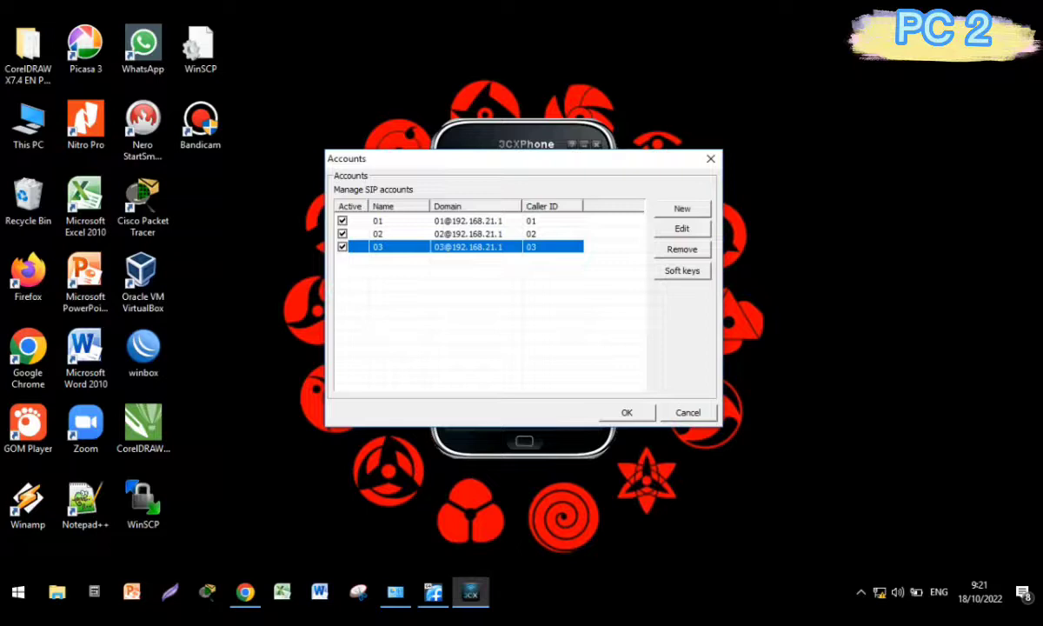
Remove SIP accounts 01, 02 and 03, confirming each, and begin a new account.
click(378, 220)
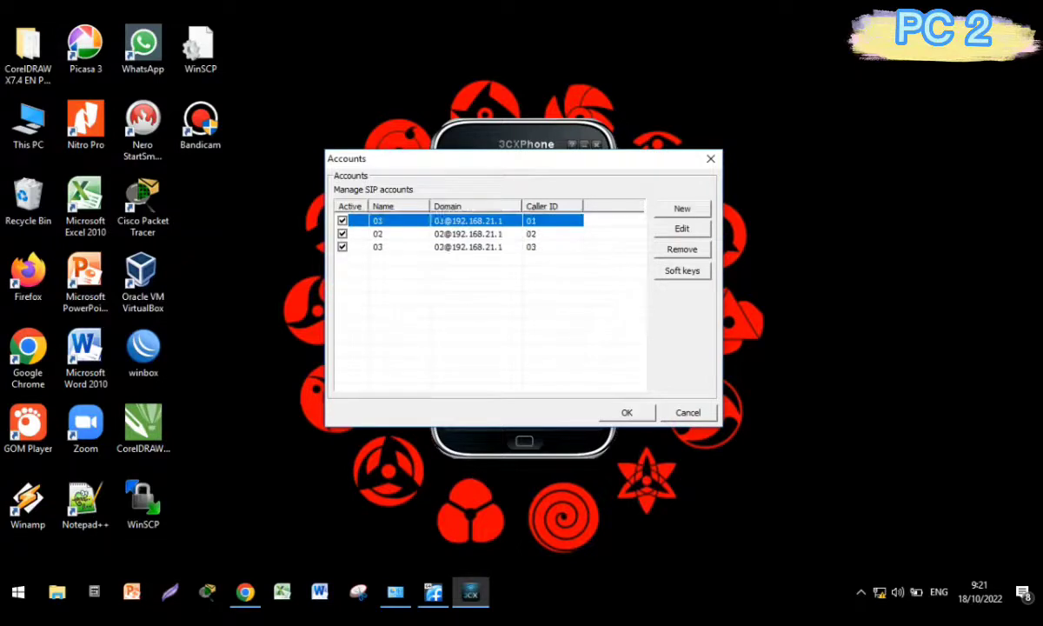
click(682, 250)
click(531, 329)
click(378, 221)
click(682, 249)
click(531, 329)
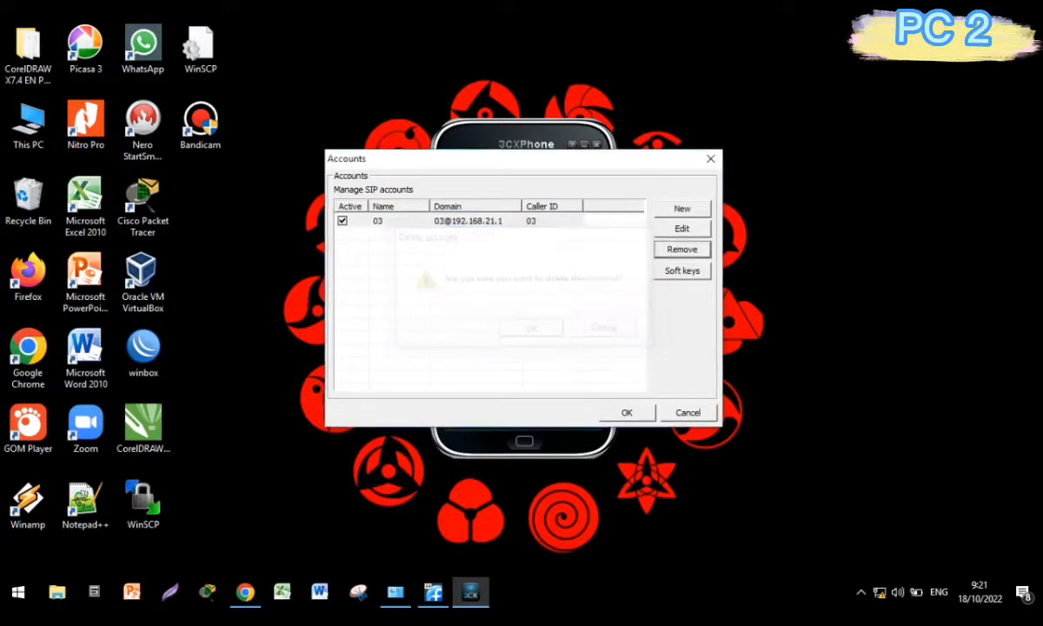
click(465, 221)
click(682, 249)
click(531, 328)
click(682, 209)
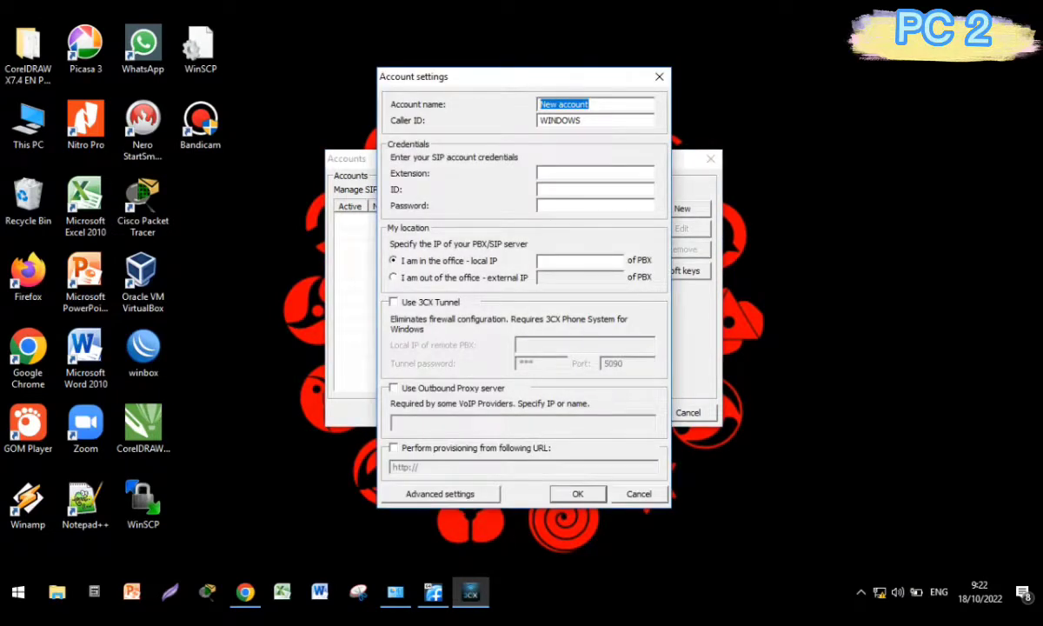
Enter account name Gojek 1, caller ID, extension and ID 2001, and the account password.
text(Gojek 1)
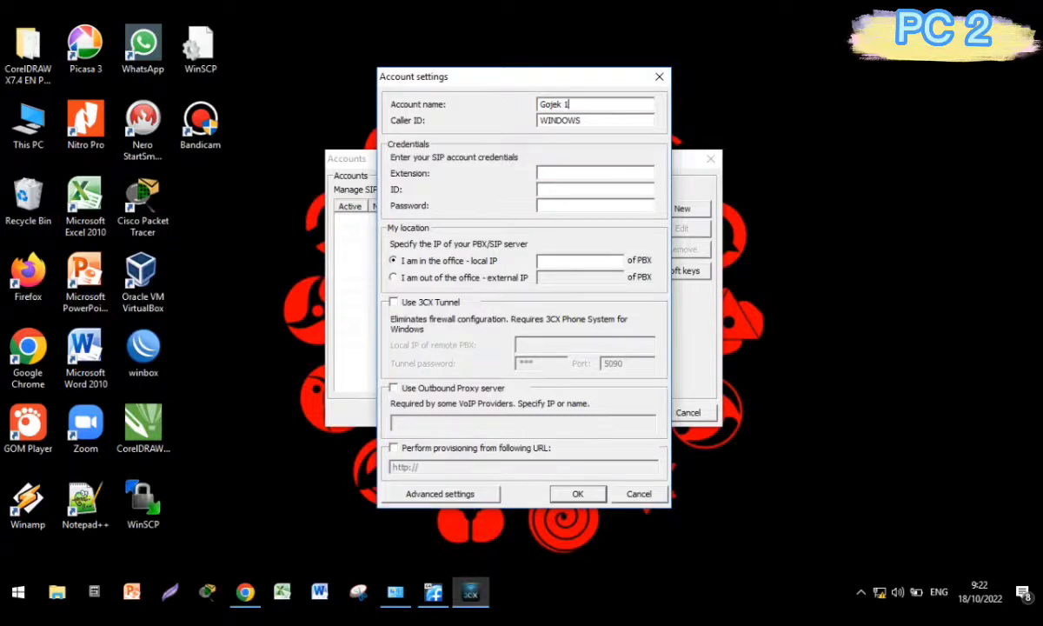
key(Tab)
text(2001)
key(Tab)
text(2001)
key(Tab)
text(2001)
key(Tab)
text(******)
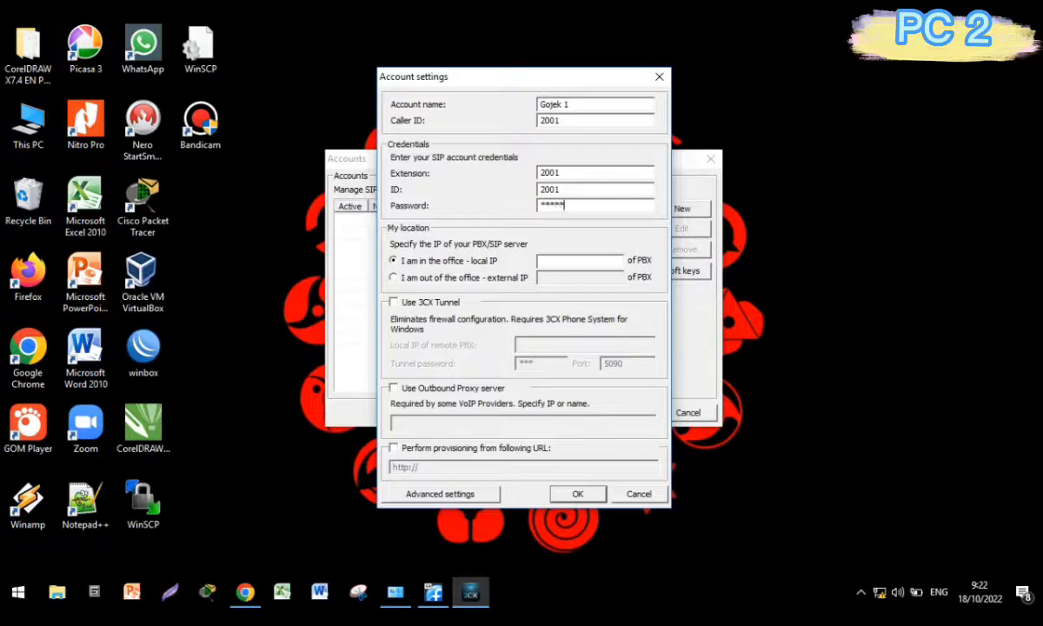
Set the local PBX IP to 192.168.50.1 and save the Gojek 1 account.
click(541, 260)
text(192.168.50.1)
key(Return)
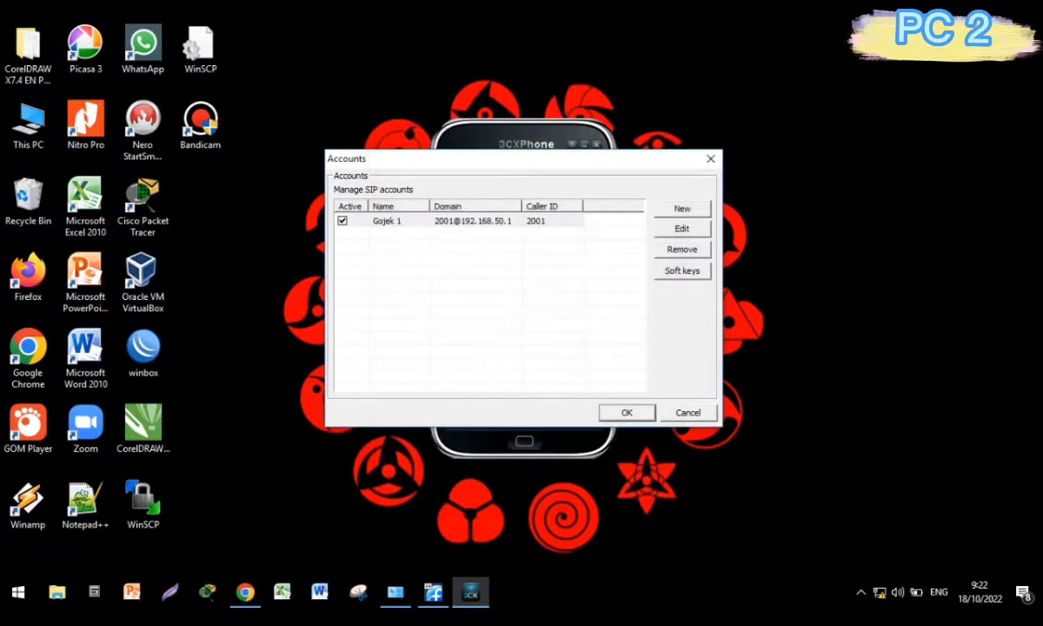
key(Return)
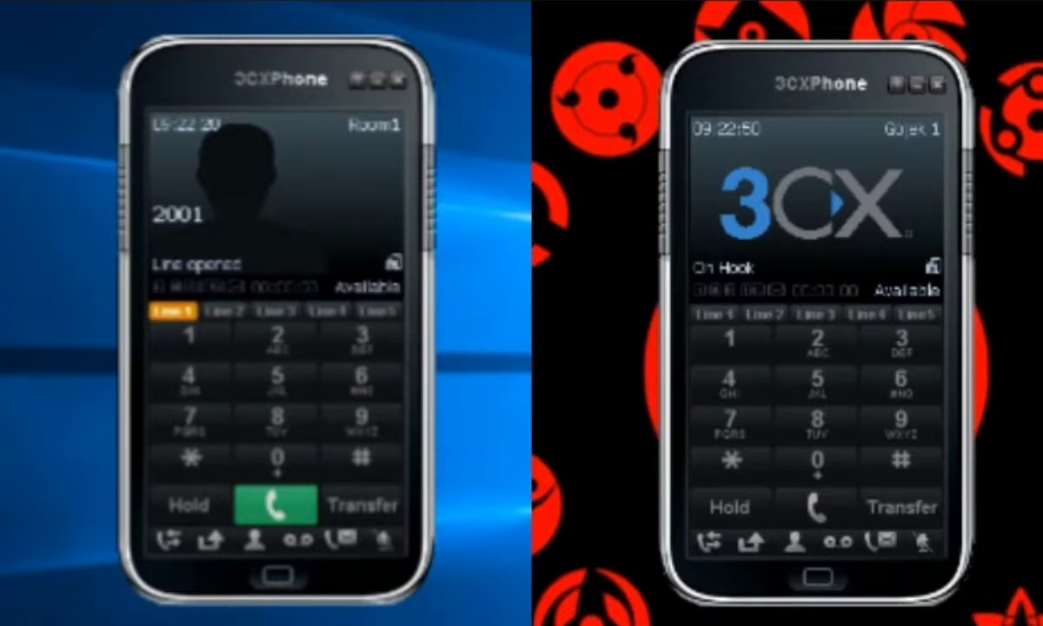
Call 2001 from Room1, answer it on Gojek 1, then hang up.
text(001)
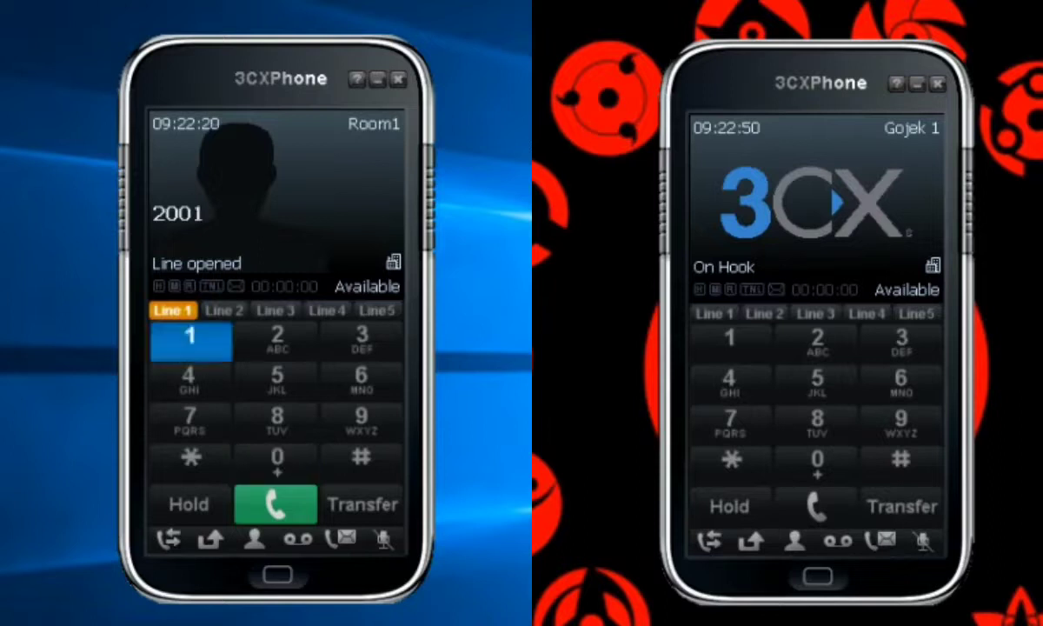
key(Return)
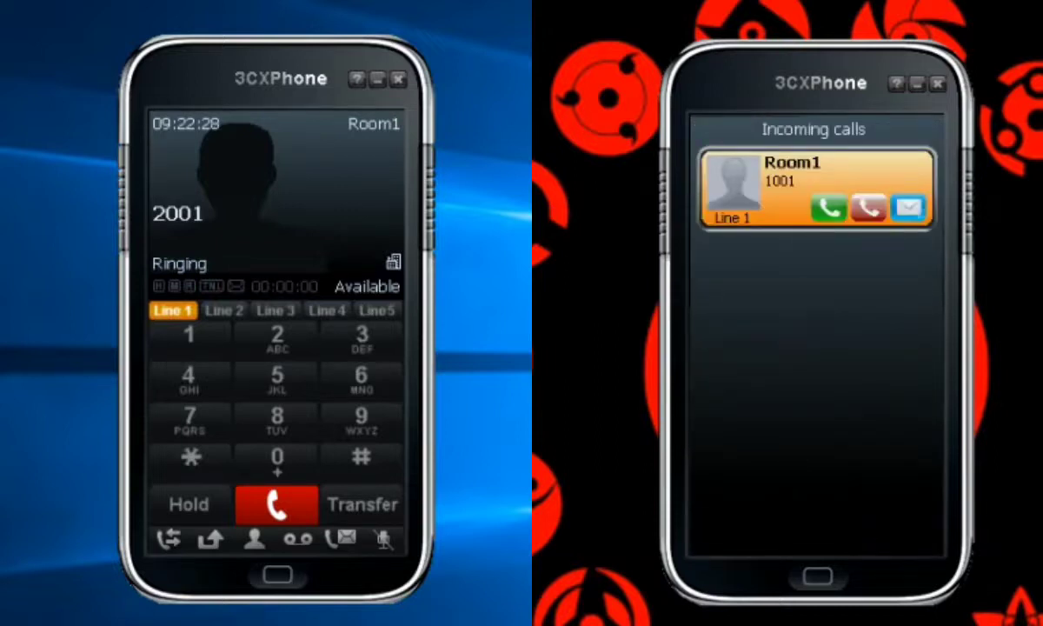
click(829, 207)
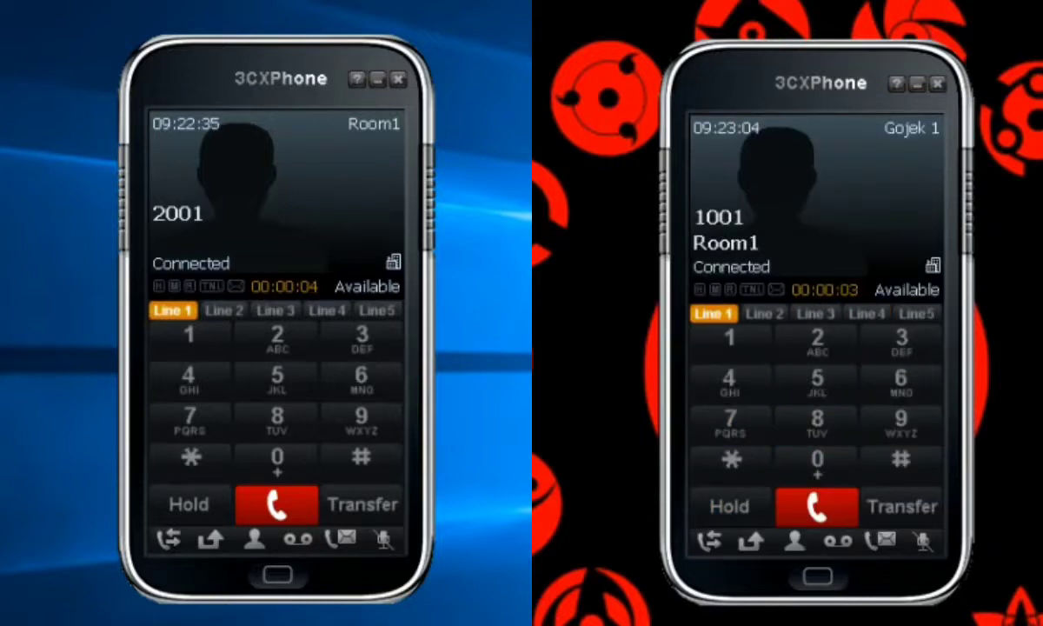
click(277, 505)
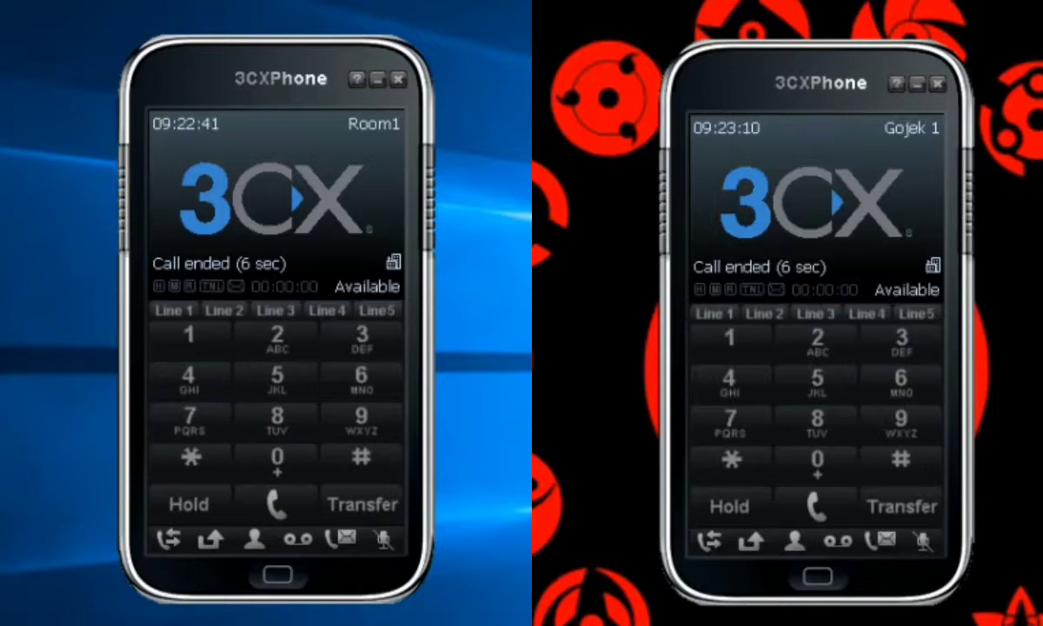
Call 1001 from Gojek 1 and answer it on the Room1 phone.
click(816, 459)
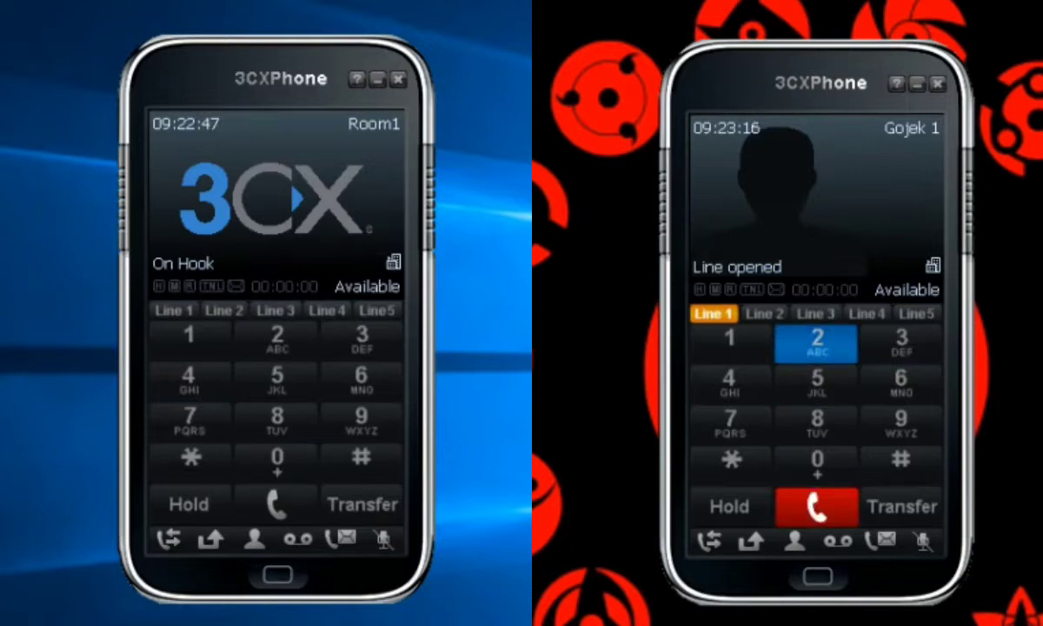
text(1001)
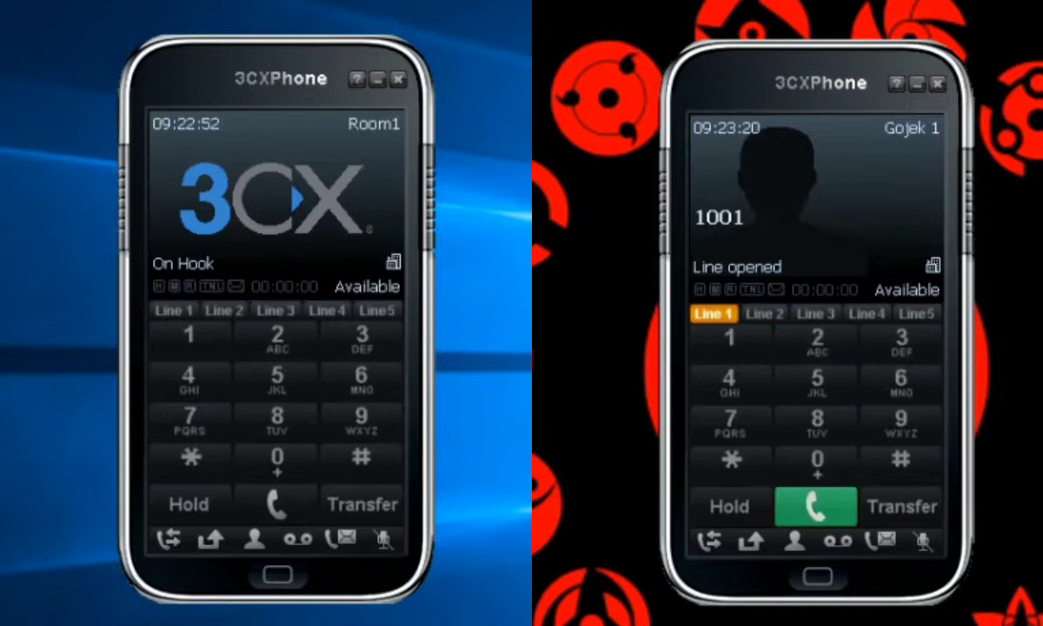
key(Return)
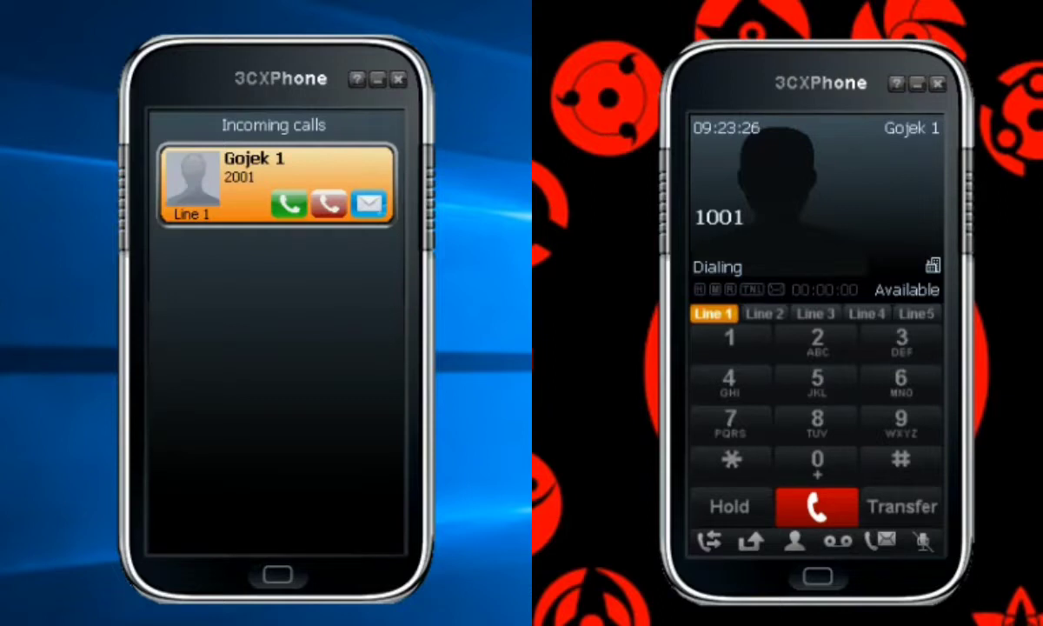
click(289, 204)
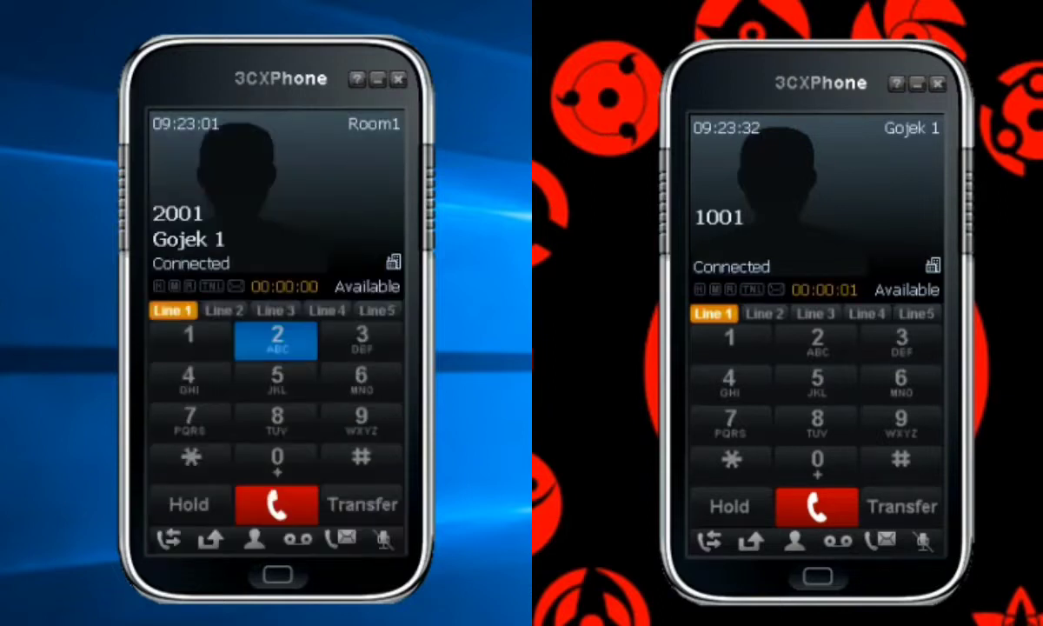